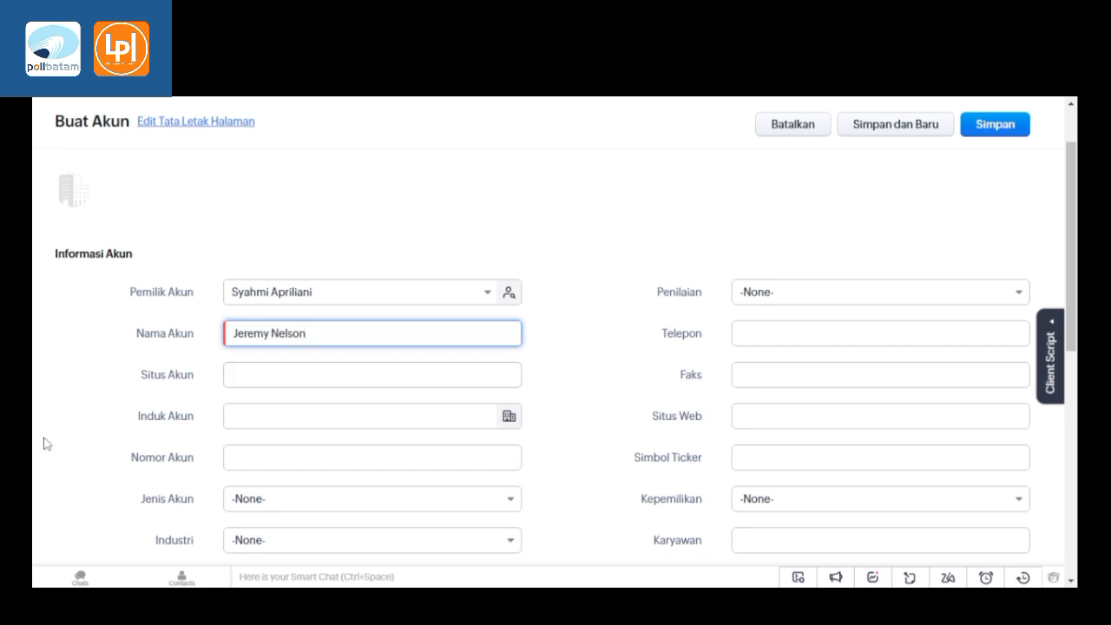
Enter an e-mail address in Situs Akun and open the Induk Akun lookup.
{"action": "left_click", "coordinate": [375, 376]}
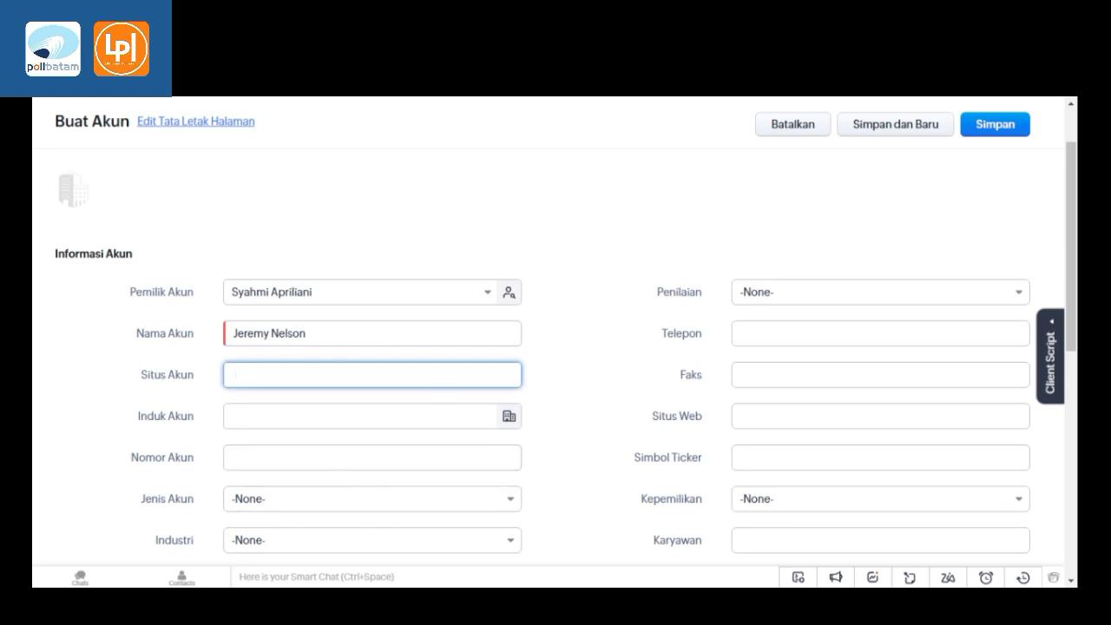
{"action": "scroll", "coordinate": [273, 398], "scroll_direction": "down", "scroll_amount": 1}
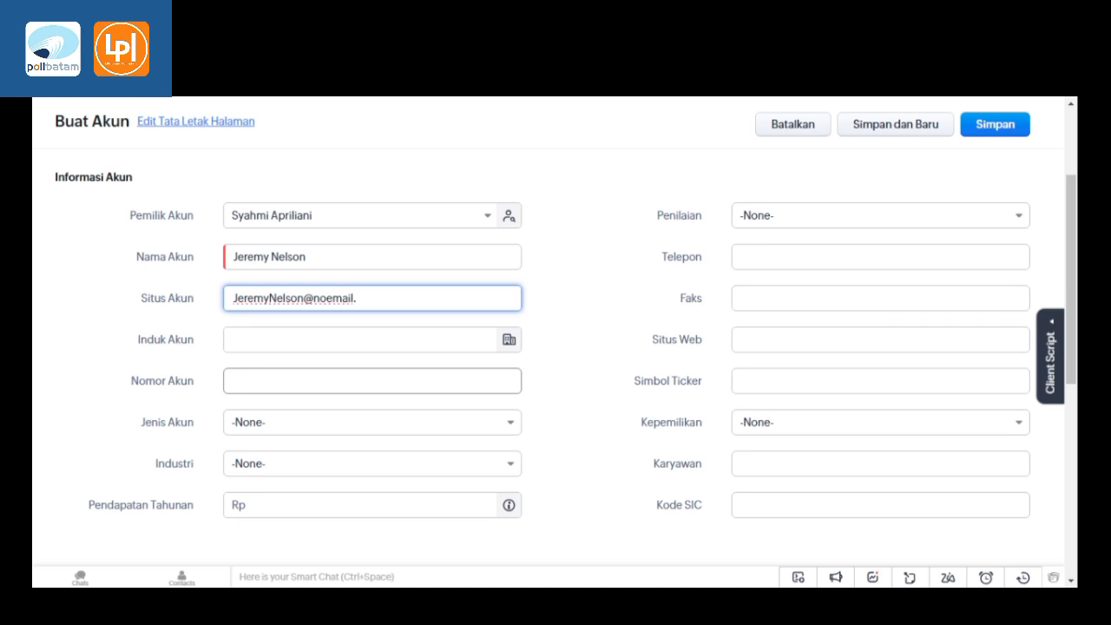
{"action": "left_click", "coordinate": [300, 340]}
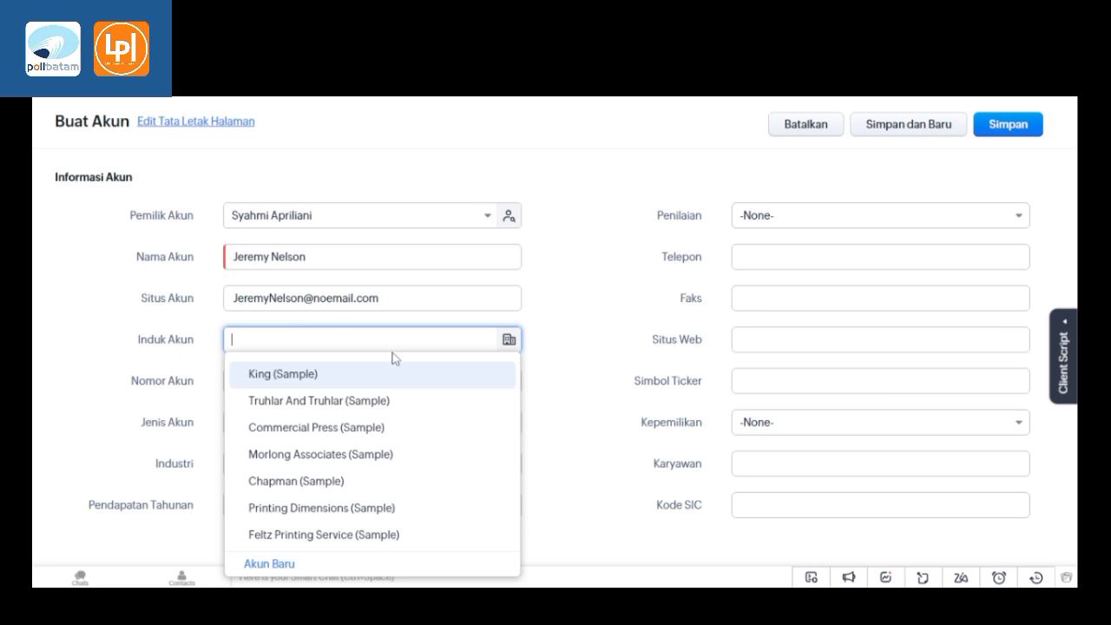
{"action": "scroll", "coordinate": [328, 546], "scroll_direction": "down", "scroll_amount": 1}
{"action": "left_click", "coordinate": [269, 564]}
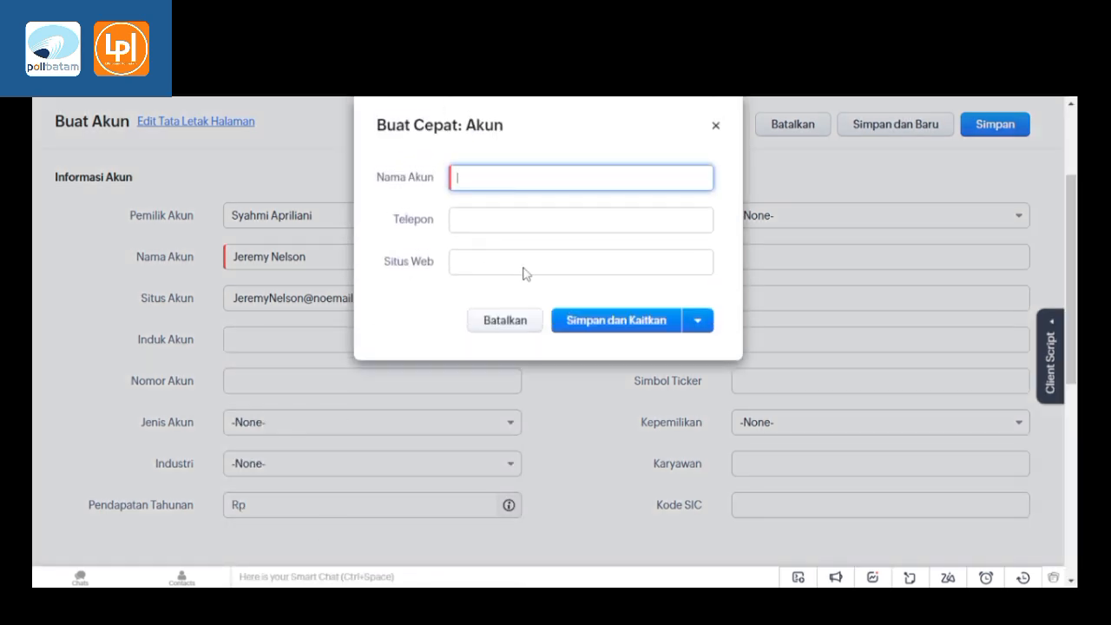
{"action": "left_click", "coordinate": [515, 328]}
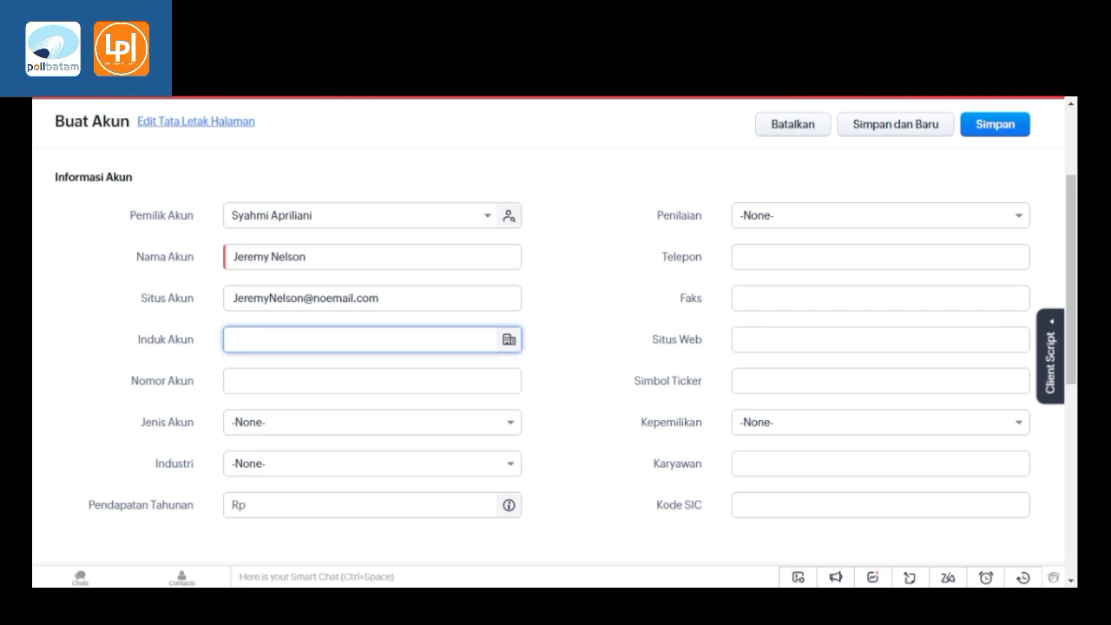
Search the Pilih Akun list for 'd' and pick DUMMYCLIENTEL as the parent account.
{"action": "left_click", "coordinate": [510, 342]}
{"action": "left_click_drag", "start_coordinate": [509, 345], "coordinate": [441, 322]}
{"action": "left_click", "coordinate": [380, 448]}
{"action": "scroll", "coordinate": [379, 436], "scroll_direction": "down", "scroll_amount": 3}
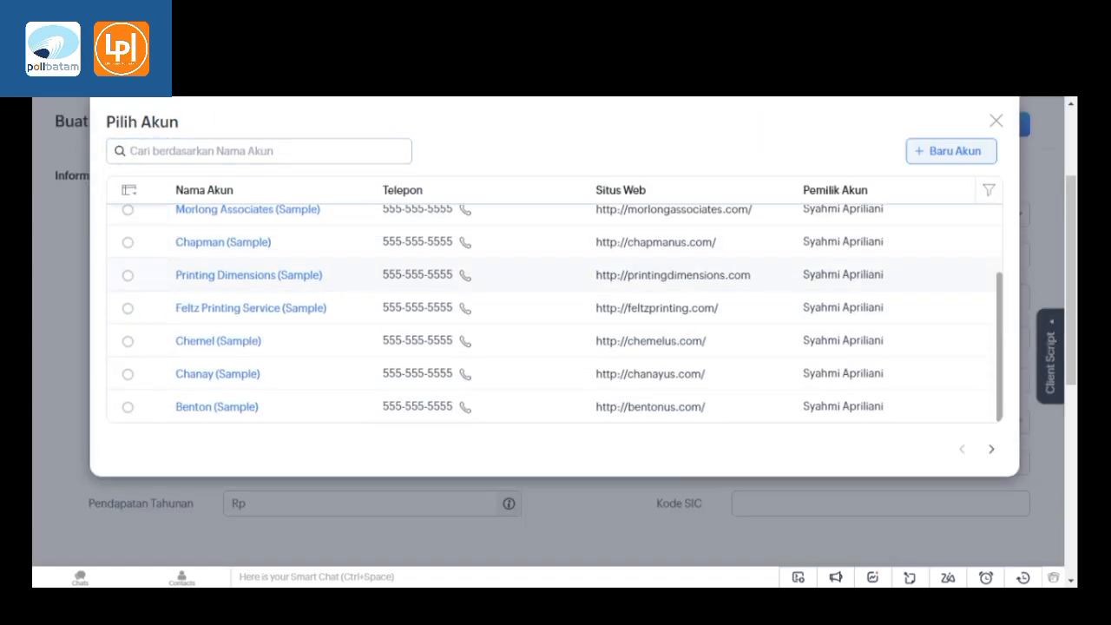
{"action": "scroll", "coordinate": [359, 317], "scroll_direction": "up", "scroll_amount": 3}
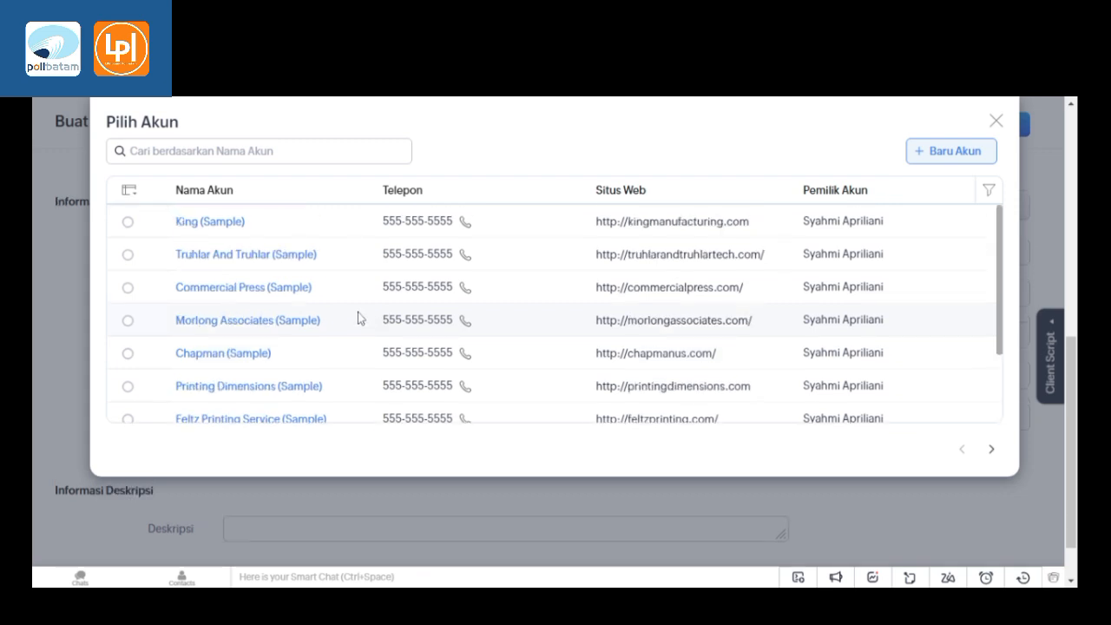
{"action": "left_click", "coordinate": [217, 151]}
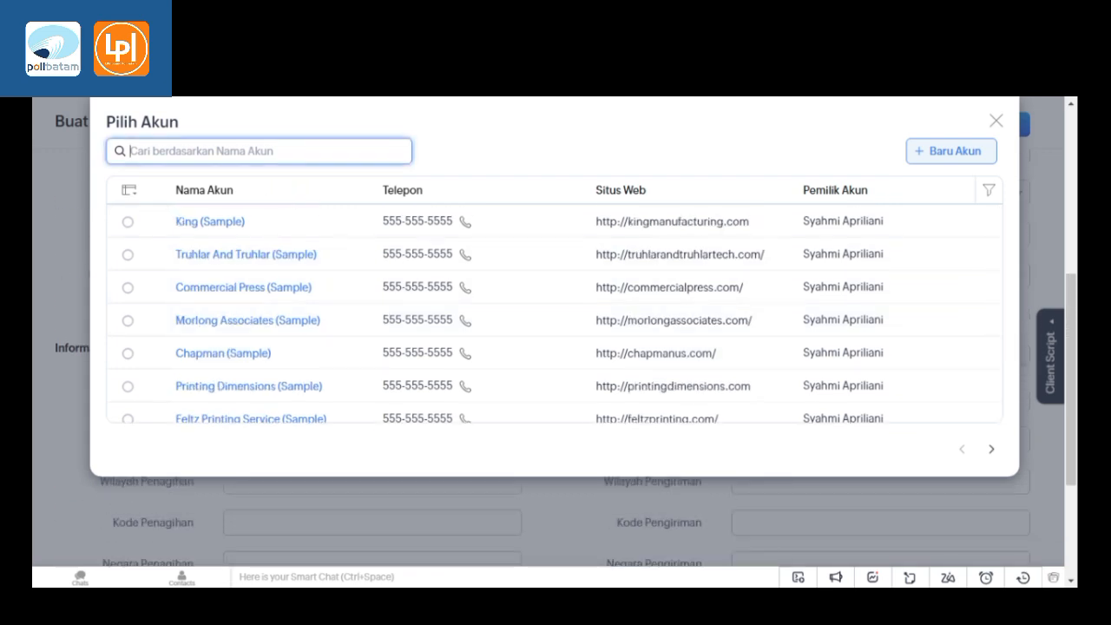
{"action": "type", "text": "dummy"}
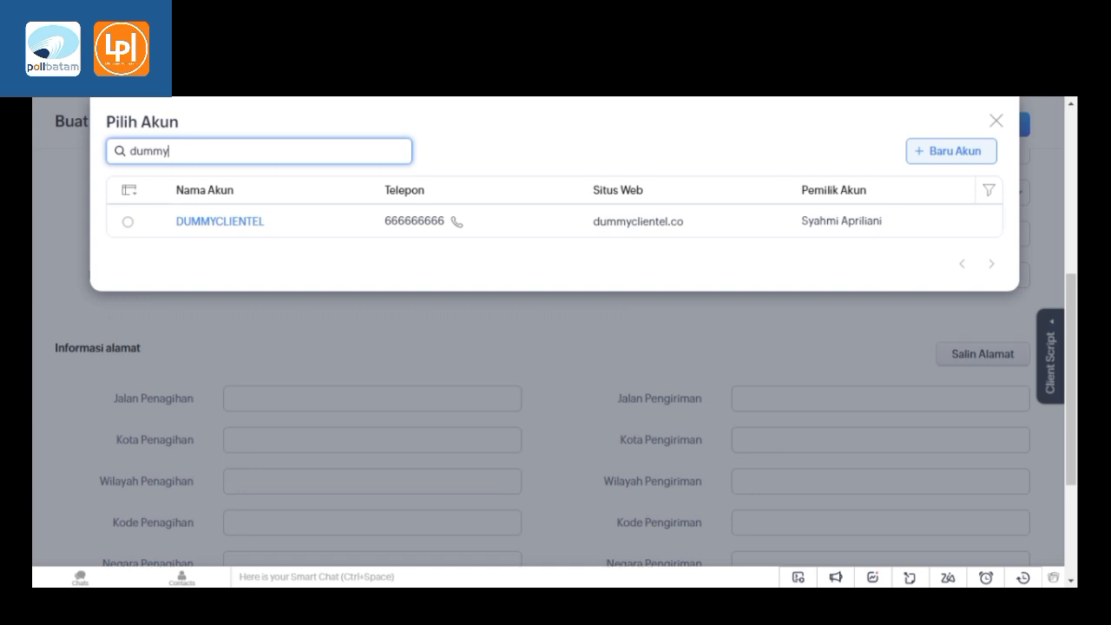
{"action": "left_click", "coordinate": [259, 224]}
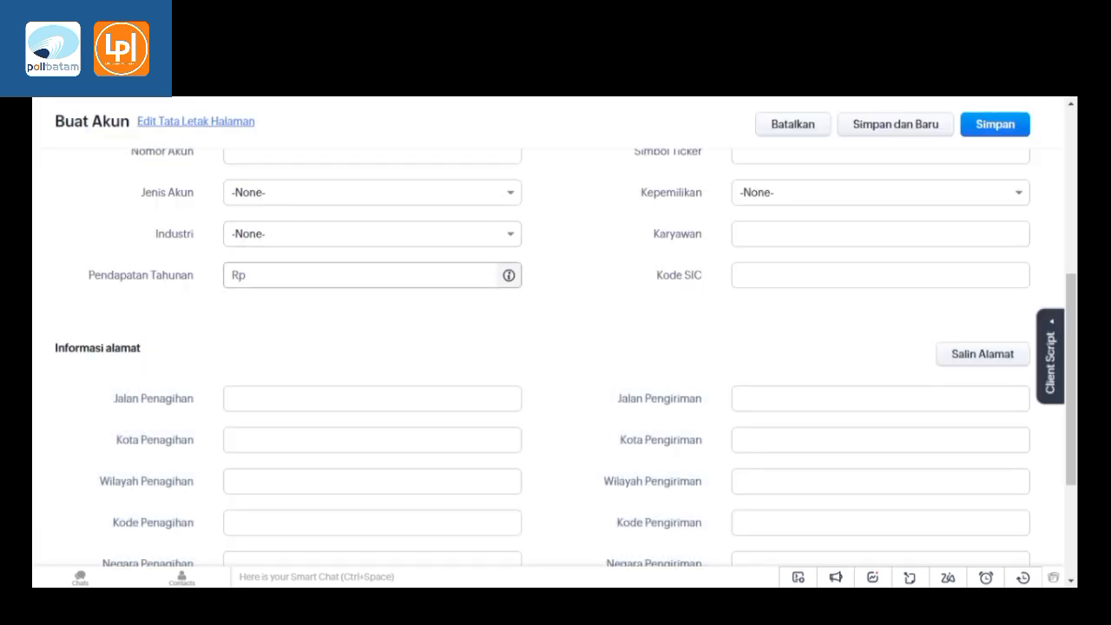
{"action": "scroll", "coordinate": [336, 473], "scroll_direction": "up", "scroll_amount": 3}
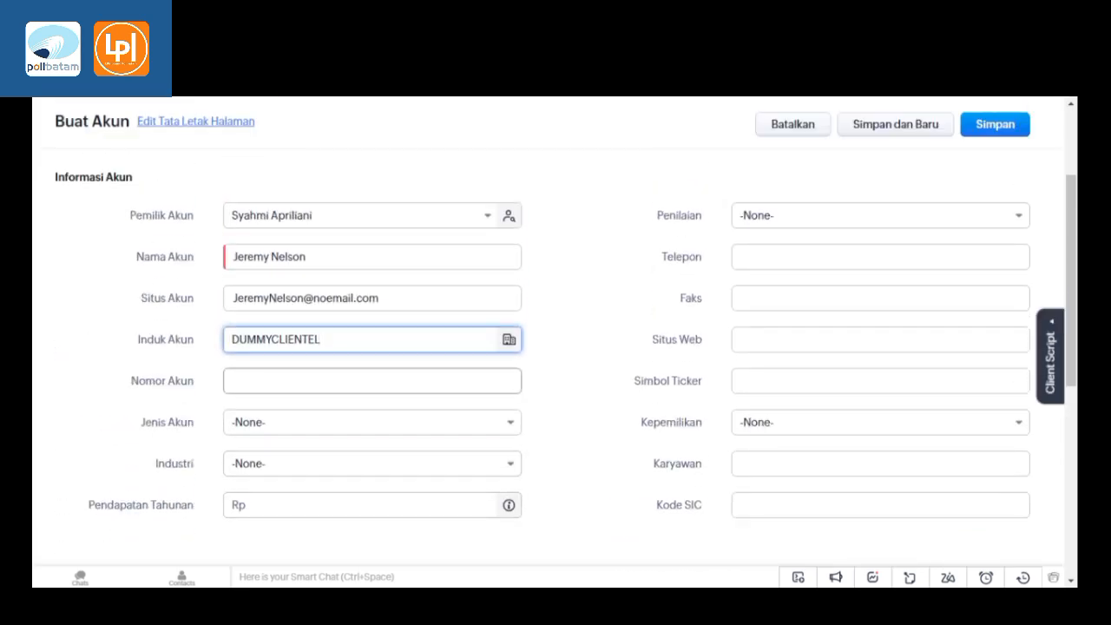
Enter an account number and set the account type to Pelanggan.
{"action": "left_click", "coordinate": [232, 380]}
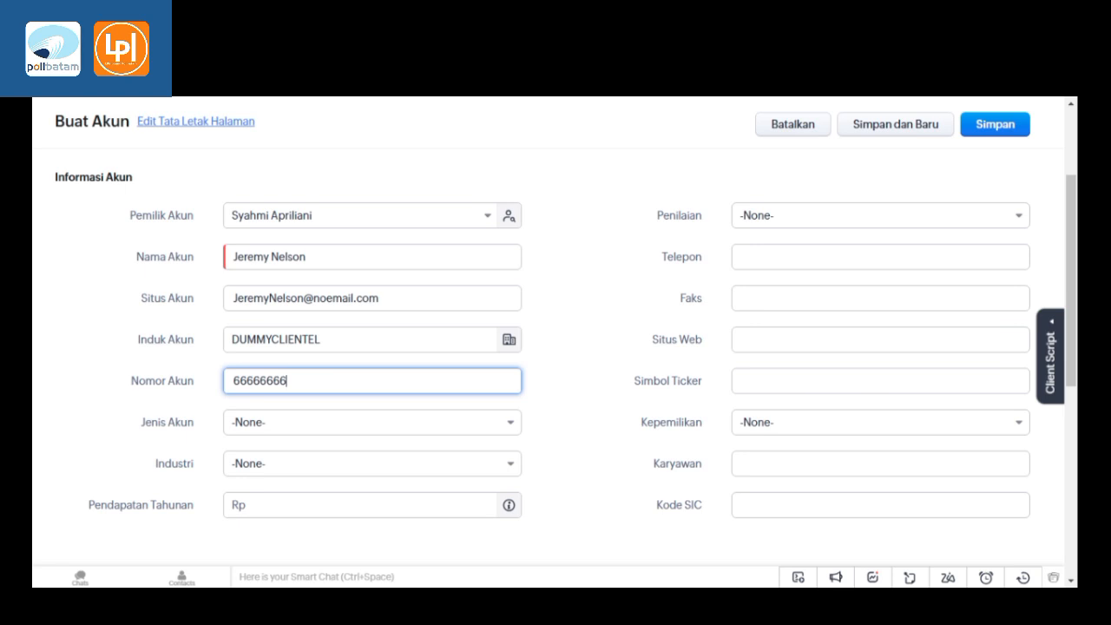
{"action": "left_click", "coordinate": [299, 428]}
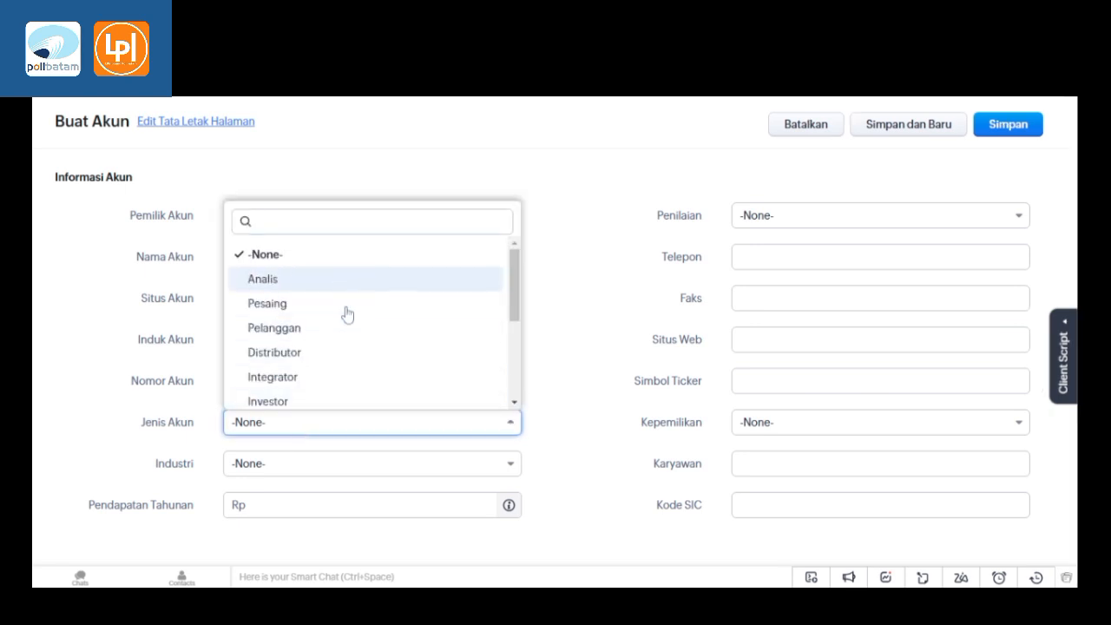
{"action": "left_click", "coordinate": [345, 329]}
Leave Industri unset and set the account rating (Penilaian) to Aktif.
{"action": "left_click", "coordinate": [325, 469]}
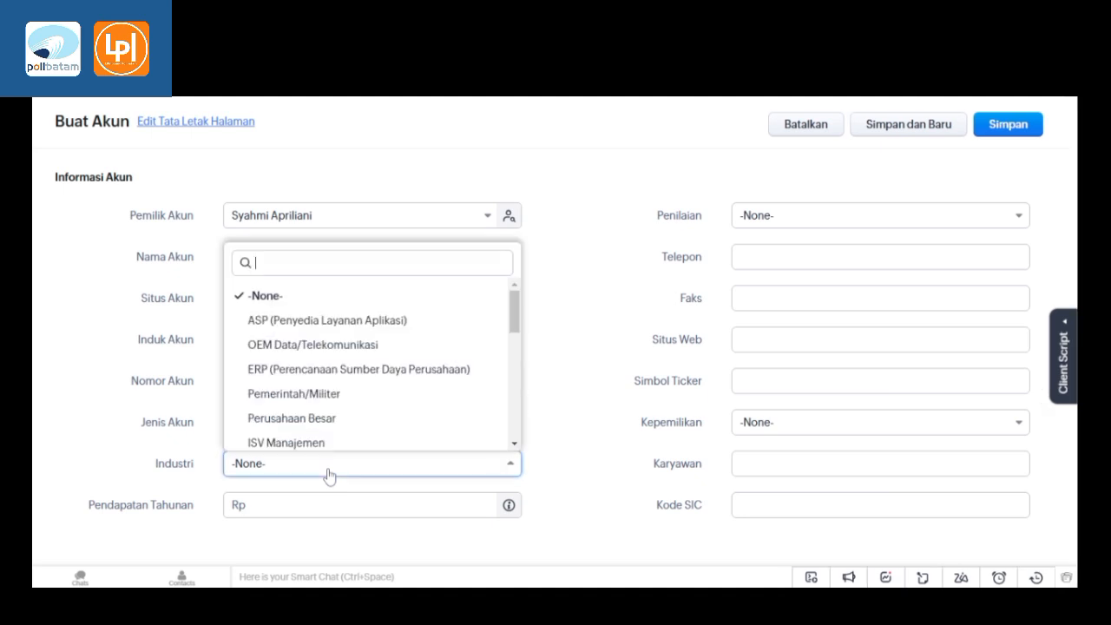
{"action": "scroll", "coordinate": [375, 365], "scroll_direction": "down", "scroll_amount": 5}
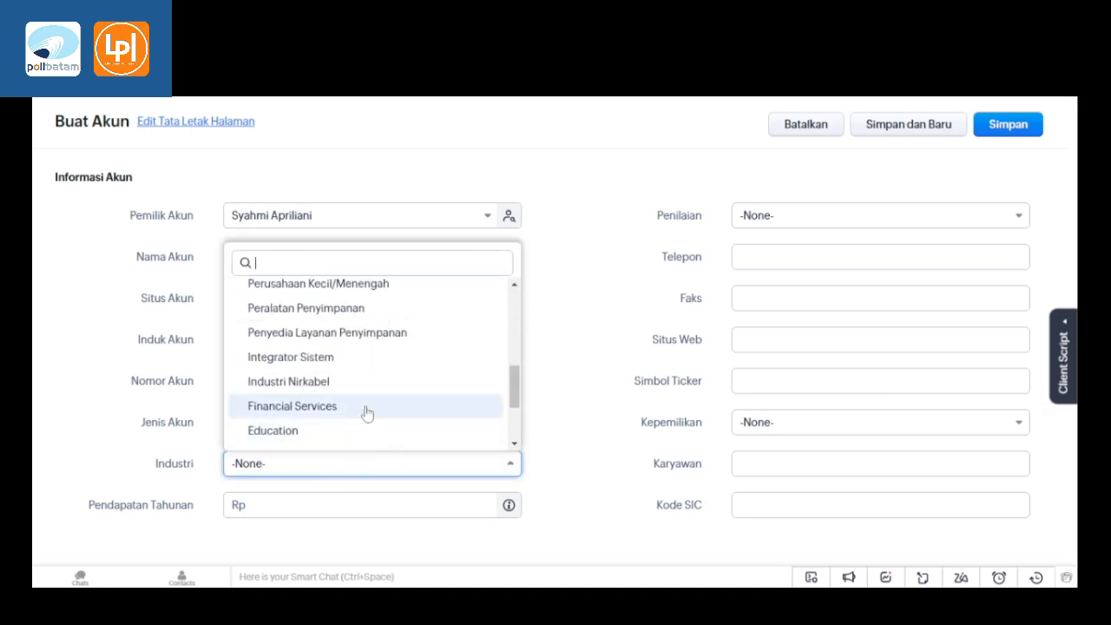
{"action": "scroll", "coordinate": [364, 413], "scroll_direction": "down", "scroll_amount": 2}
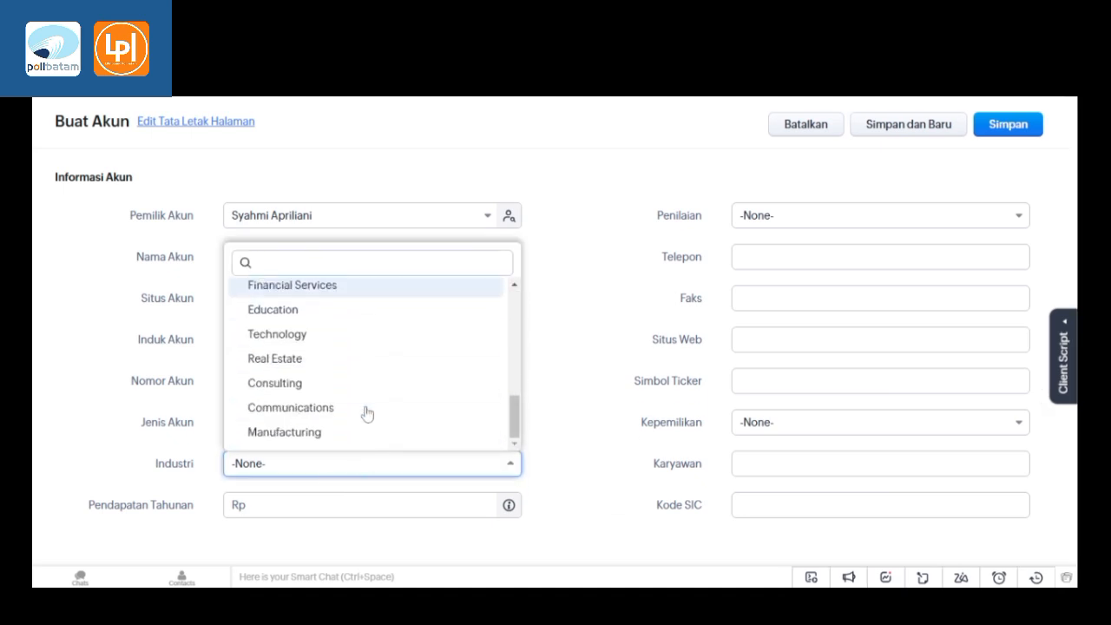
{"action": "left_click", "coordinate": [599, 454]}
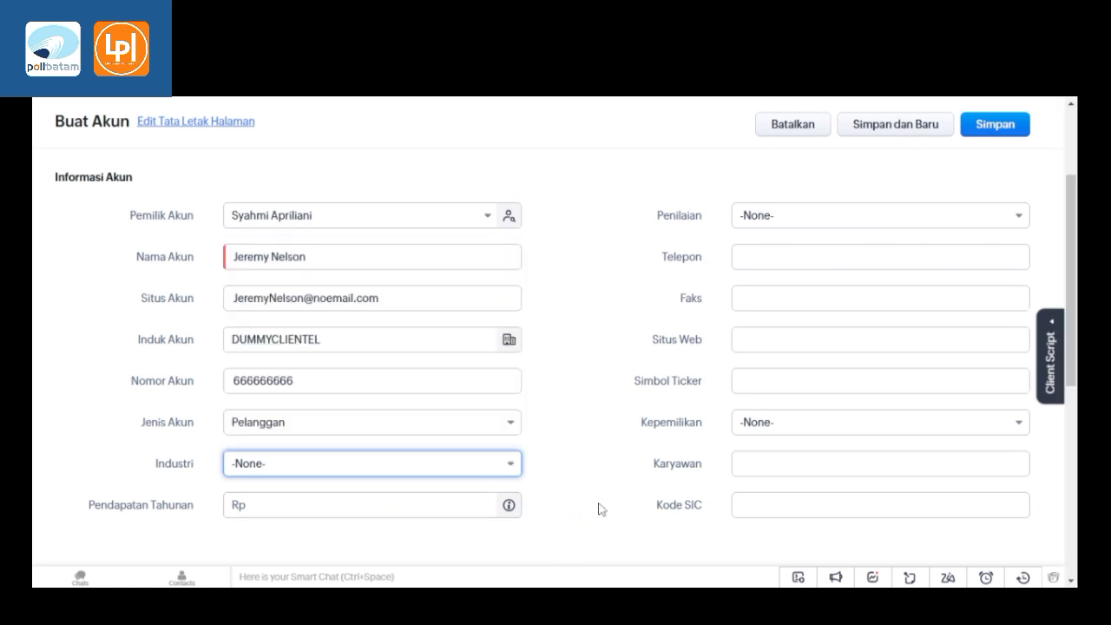
{"action": "scroll", "coordinate": [570, 478], "scroll_direction": "up", "scroll_amount": 5}
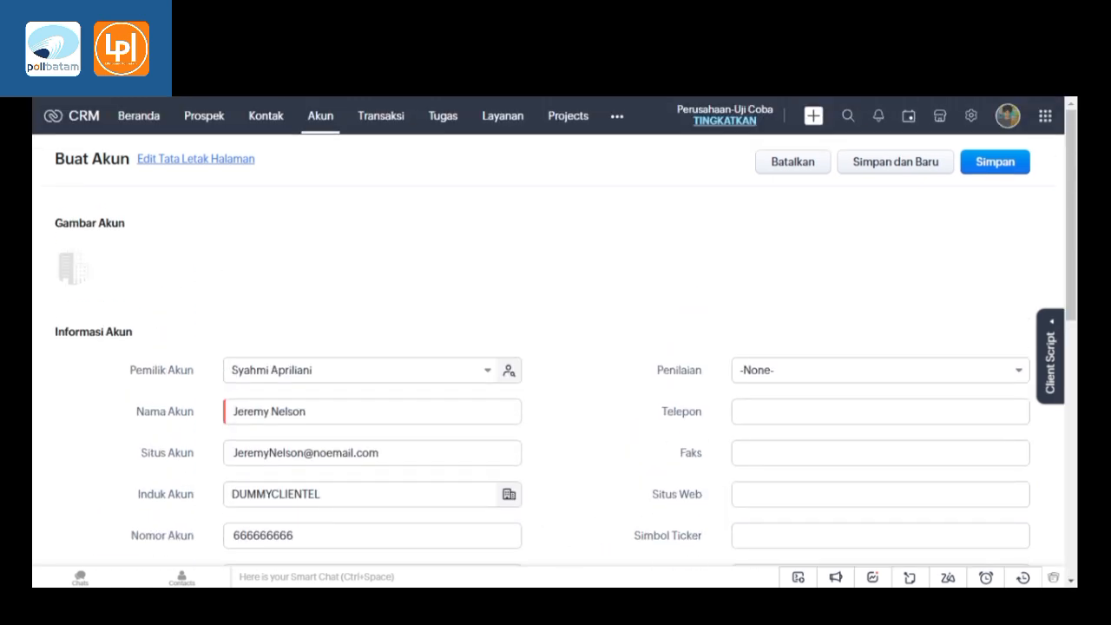
{"action": "left_click", "coordinate": [831, 368]}
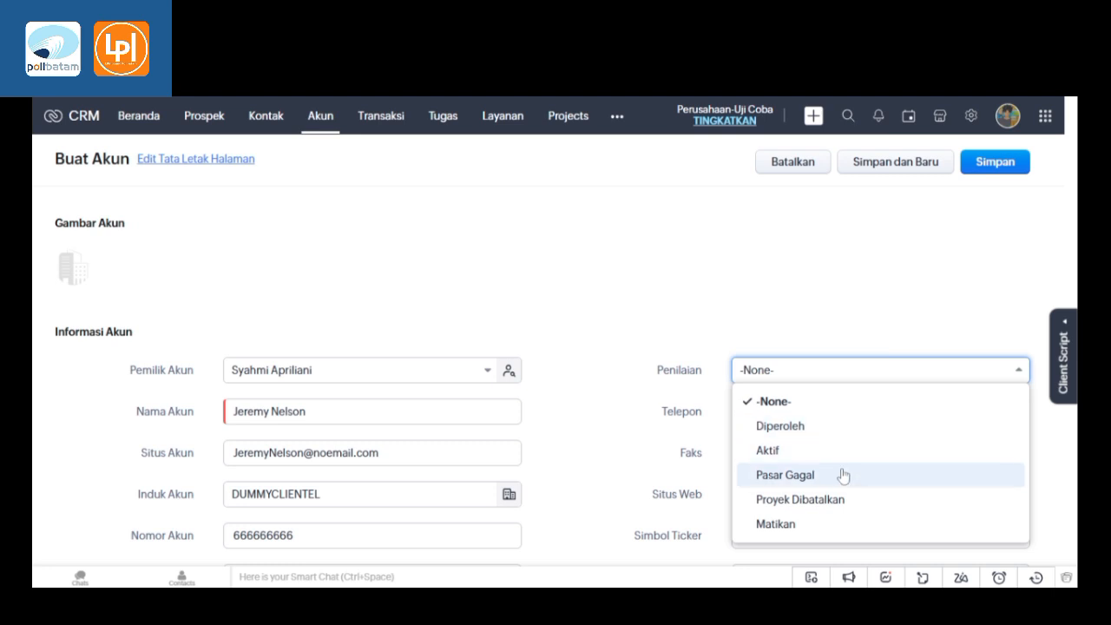
{"action": "key", "text": "Up"}
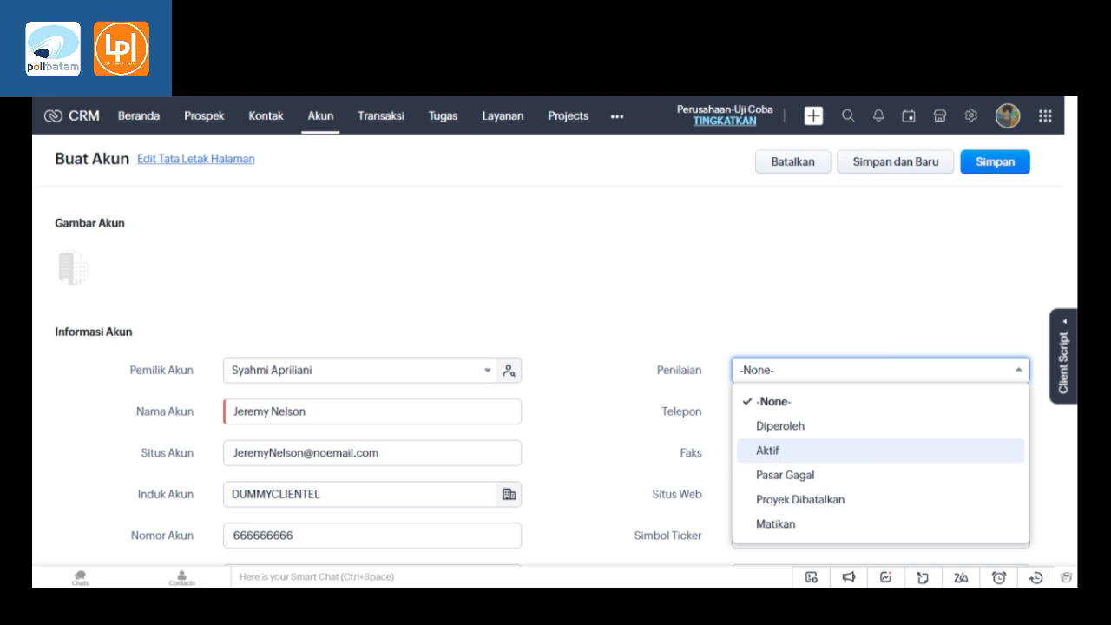
{"action": "left_click", "coordinate": [821, 461]}
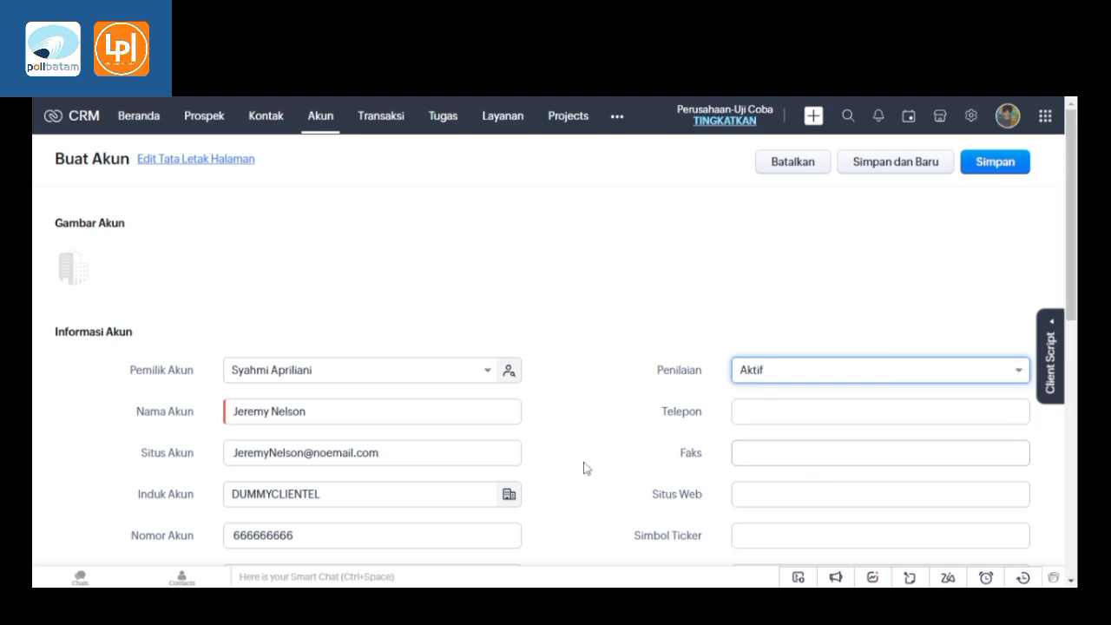
{"action": "scroll", "coordinate": [598, 466], "scroll_direction": "down", "scroll_amount": 3}
{"action": "scroll", "coordinate": [684, 404], "scroll_direction": "up", "scroll_amount": 2}
Copy the account number into the phone field, then move through fax, website and ticker symbol.
{"action": "scroll", "coordinate": [684, 404], "scroll_direction": "down", "scroll_amount": 3}
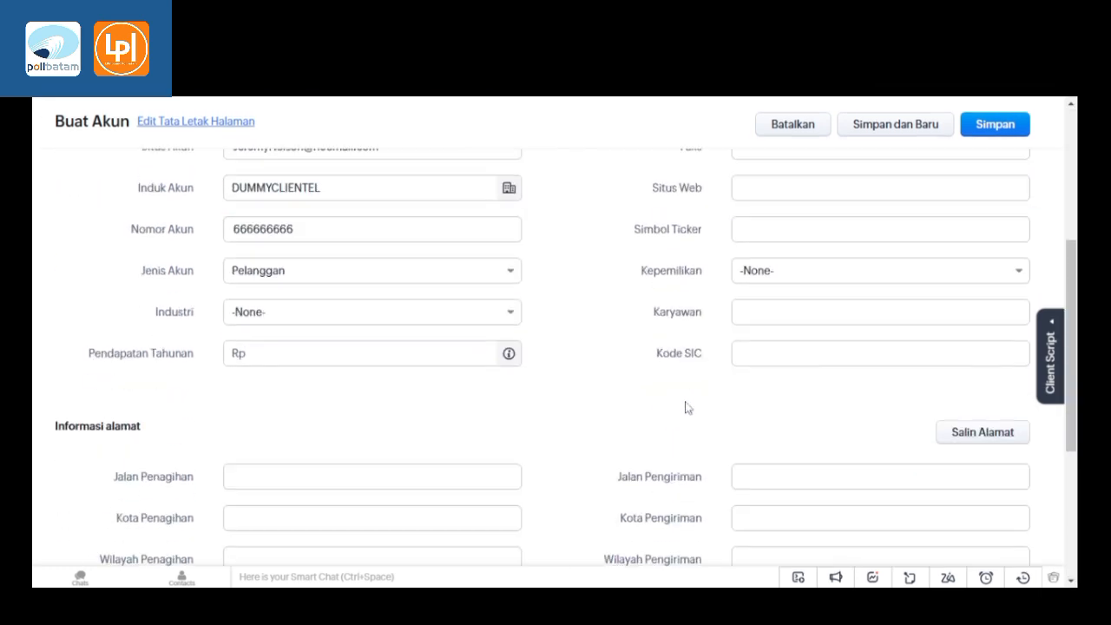
{"action": "scroll", "coordinate": [685, 404], "scroll_direction": "up", "scroll_amount": 3}
{"action": "key", "text": "Tab"}
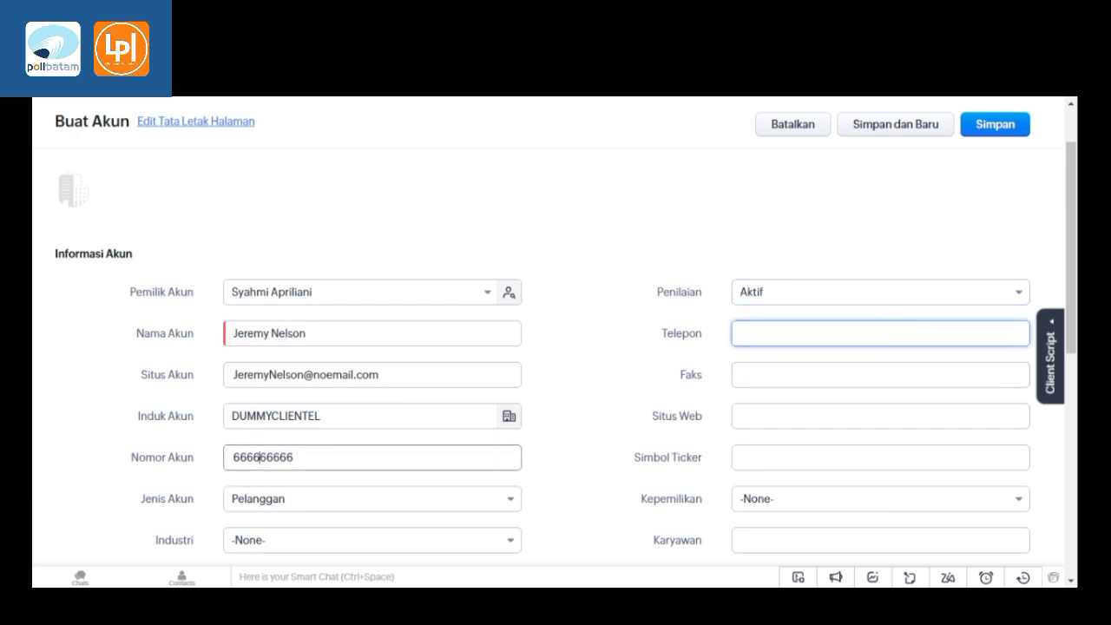
{"action": "double_click", "coordinate": [260, 458]}
{"action": "key", "text": "ctrl+c"}
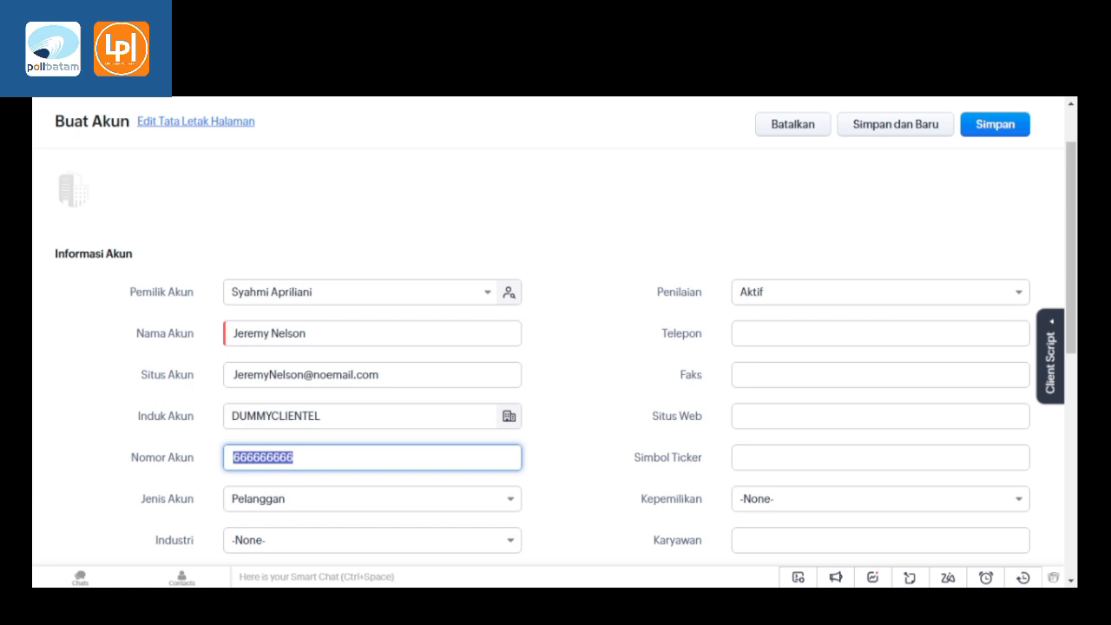
{"action": "left_click", "coordinate": [735, 335]}
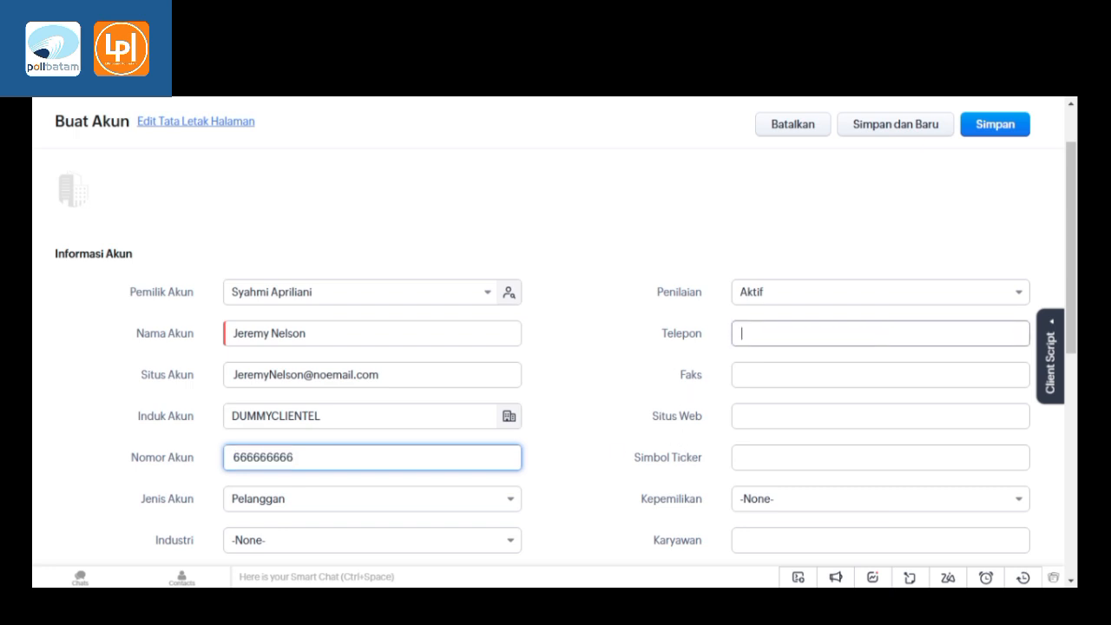
{"action": "key", "text": "ctrl+v"}
{"action": "left_click", "coordinate": [742, 374]}
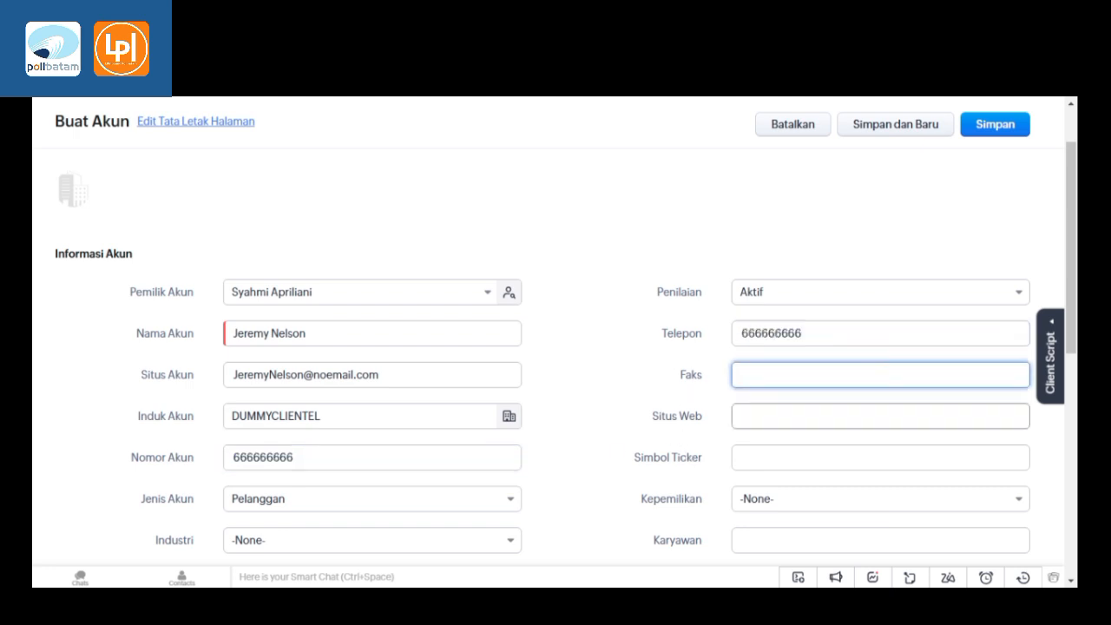
{"action": "left_click", "coordinate": [743, 416]}
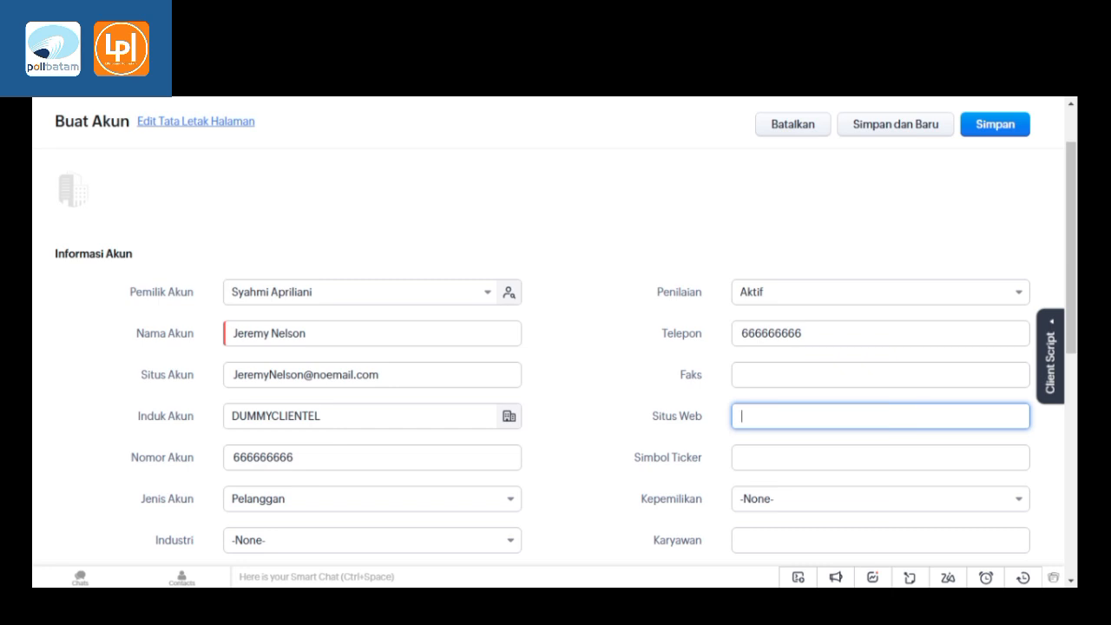
{"action": "left_click", "coordinate": [783, 458]}
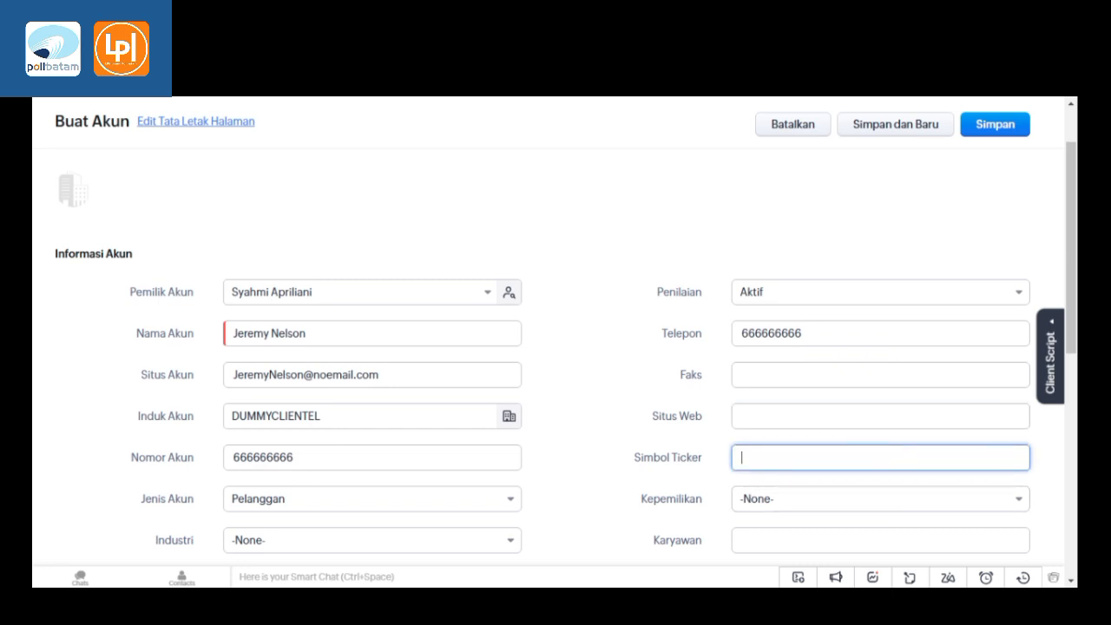
{"action": "scroll", "coordinate": [781, 476], "scroll_direction": "down", "scroll_amount": 2}
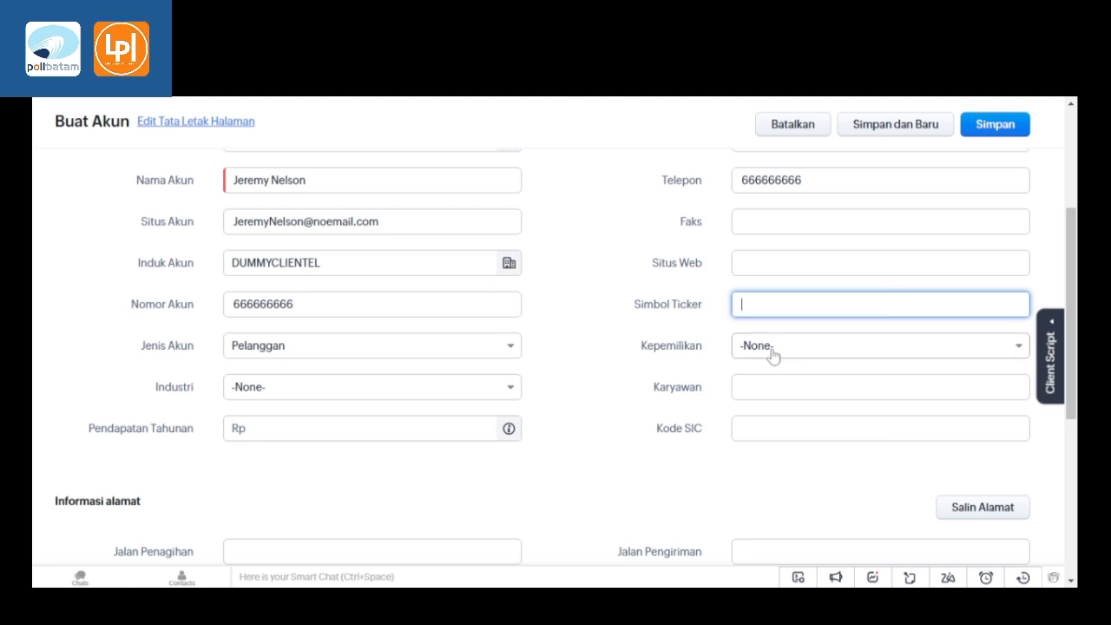
Set Kepemilikan to Pribadi and enter a person's name in the Karyawan field.
{"action": "left_click", "coordinate": [772, 355]}
{"action": "scroll", "coordinate": [825, 439], "scroll_direction": "down", "scroll_amount": 2}
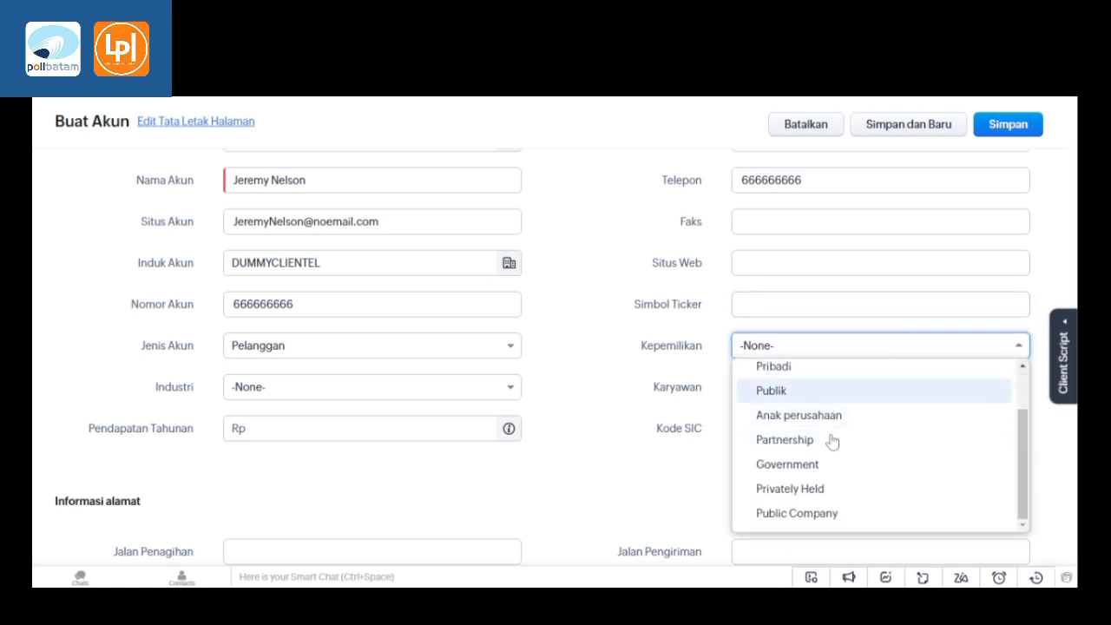
{"action": "scroll", "coordinate": [821, 512], "scroll_direction": "up", "scroll_amount": 2}
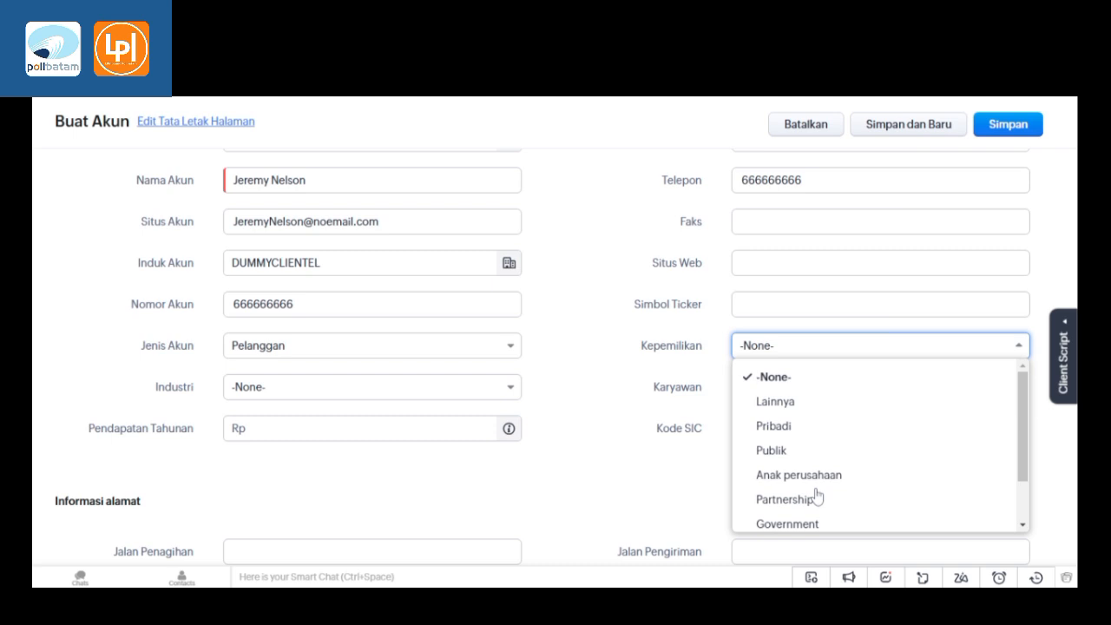
{"action": "left_click", "coordinate": [791, 425]}
{"action": "key", "text": "Tab"}
{"action": "key", "text": "Tab"}
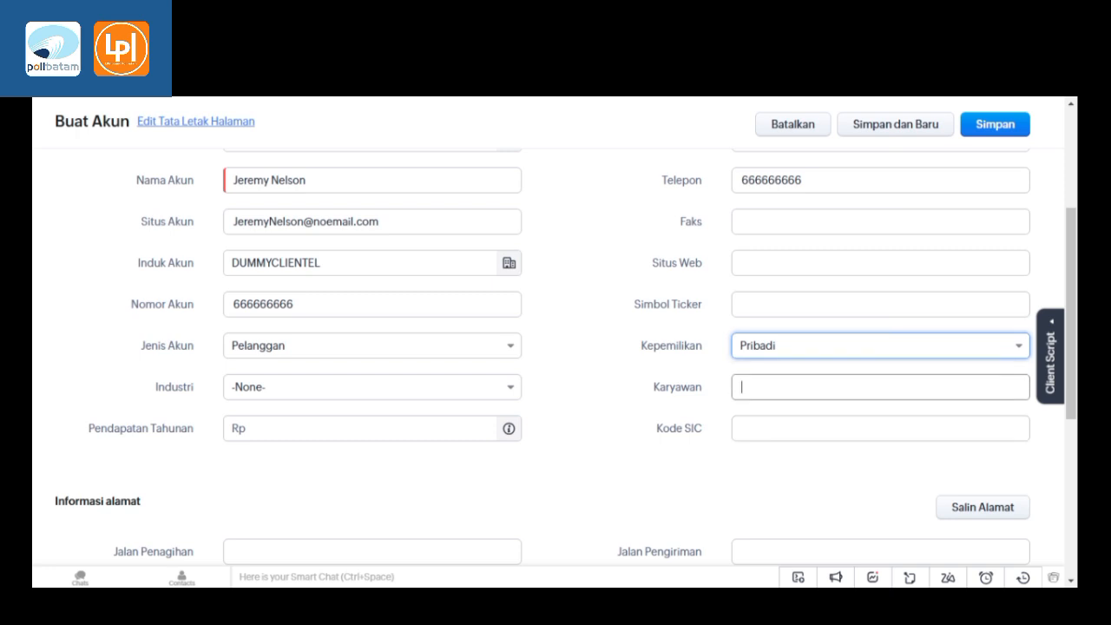
{"action": "left_click", "coordinate": [797, 394]}
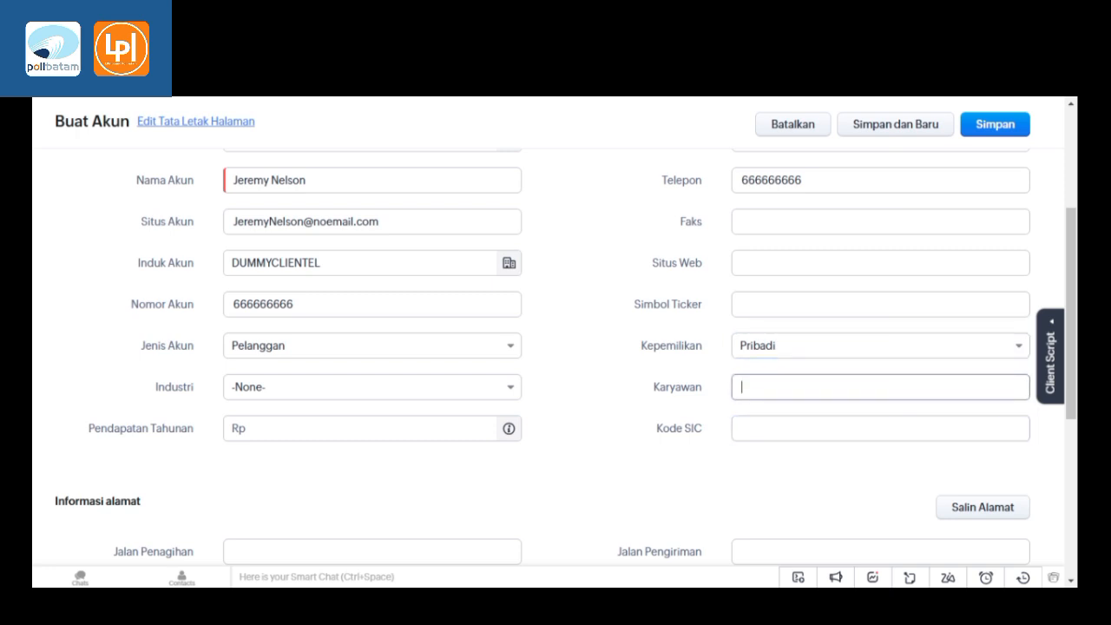
{"action": "type", "text": "Syah"}
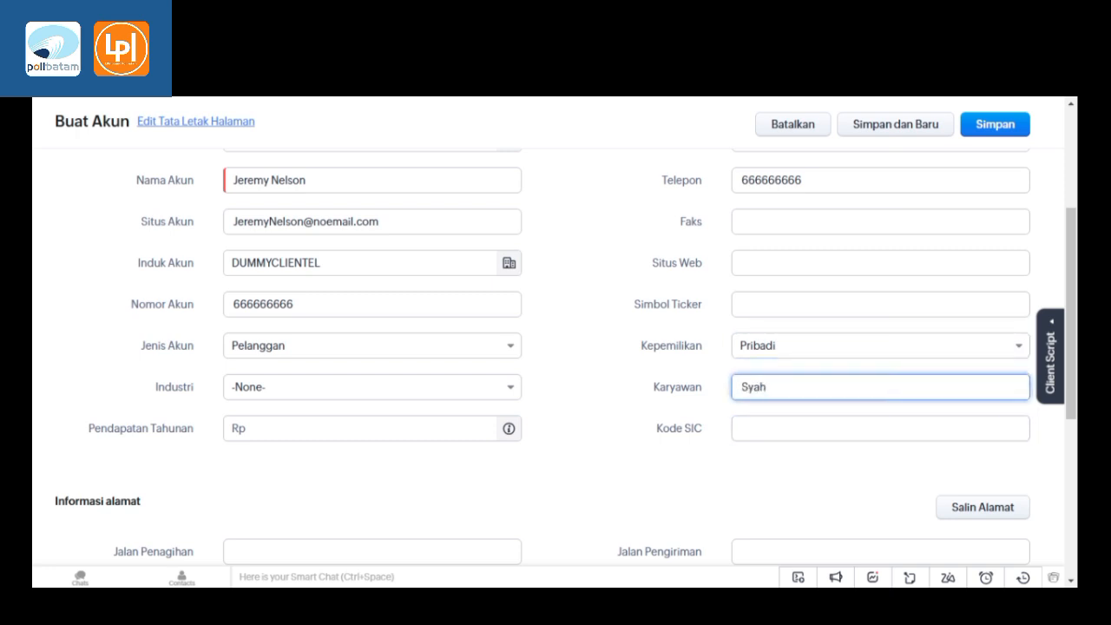
{"action": "type", "text": "mi Ap"}
{"action": "scroll", "coordinate": [752, 466], "scroll_direction": "down", "scroll_amount": 3}
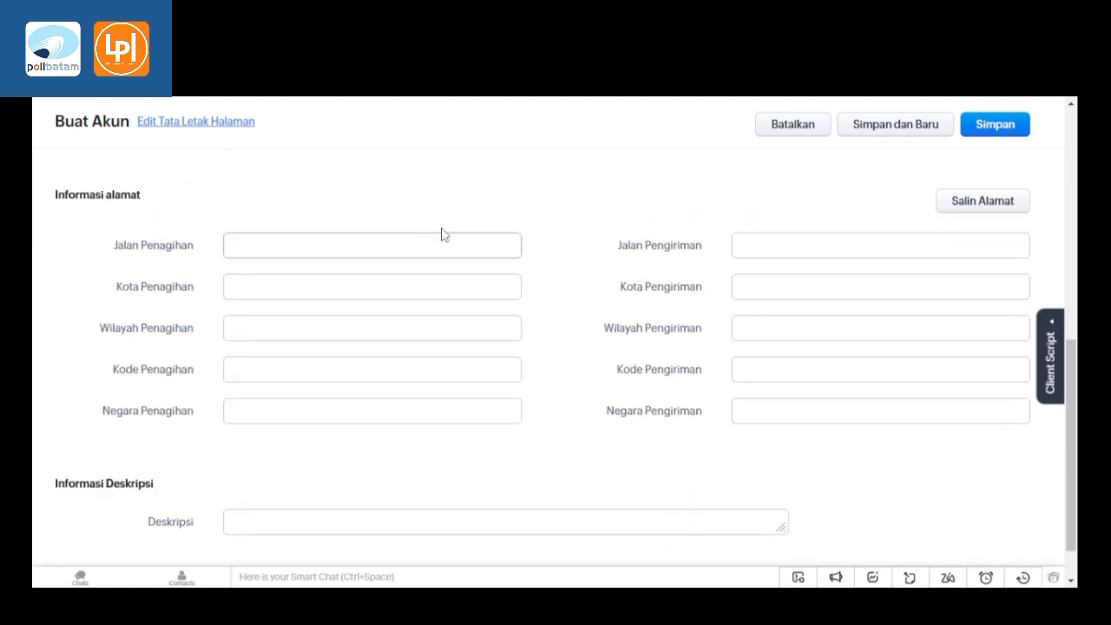
{"action": "scroll", "coordinate": [377, 321], "scroll_direction": "down", "scroll_amount": 1}
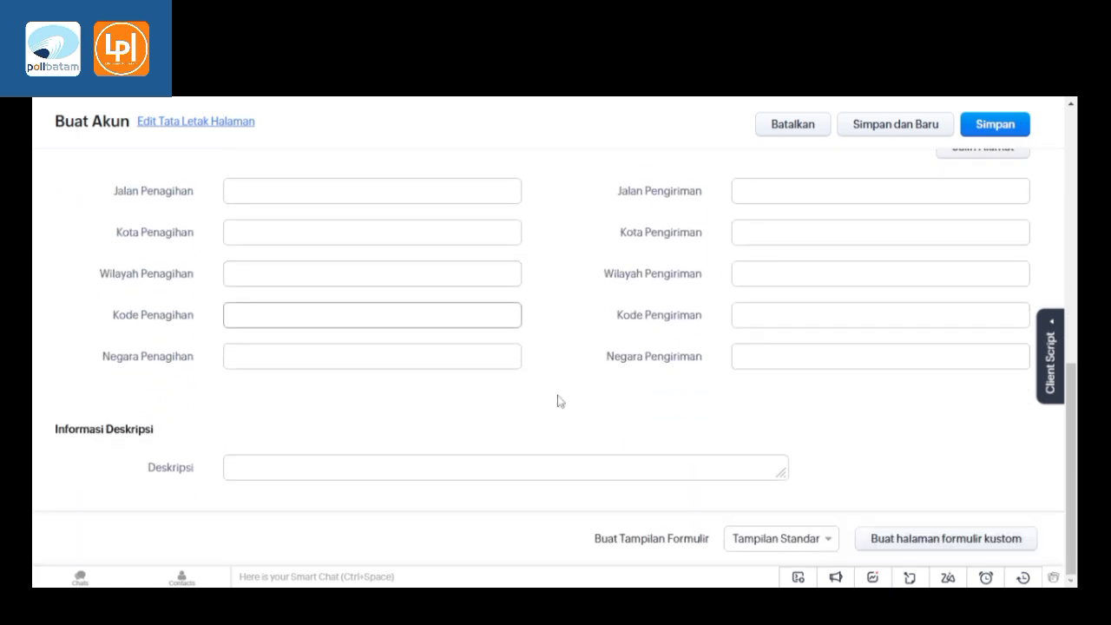
{"action": "scroll", "coordinate": [912, 490], "scroll_direction": "up", "scroll_amount": 5}
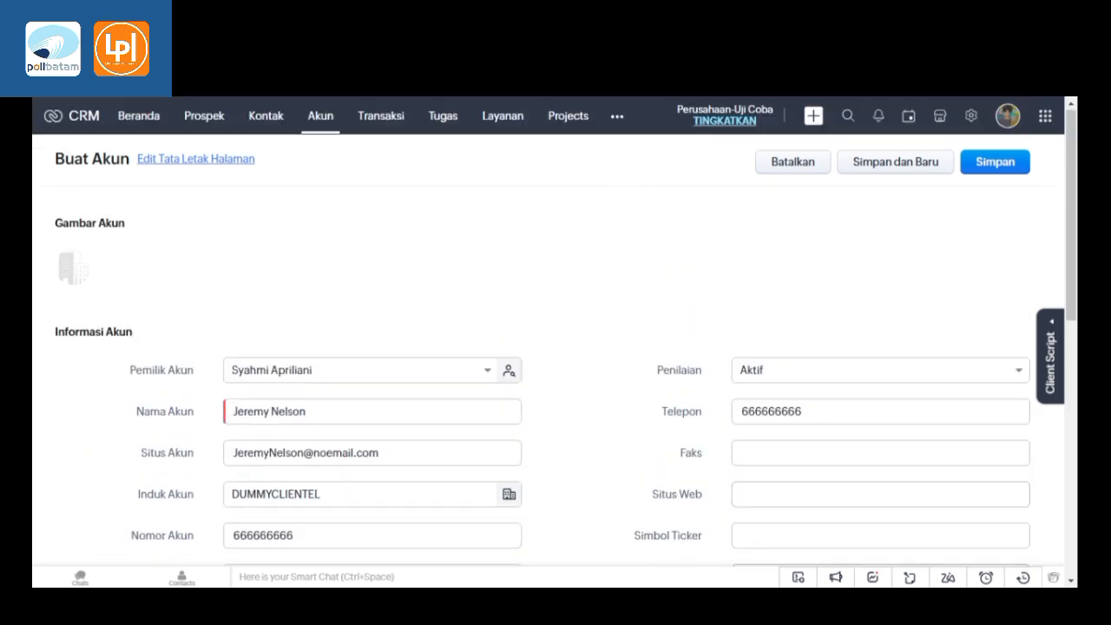
{"action": "scroll", "coordinate": [800, 382], "scroll_direction": "down", "scroll_amount": 3}
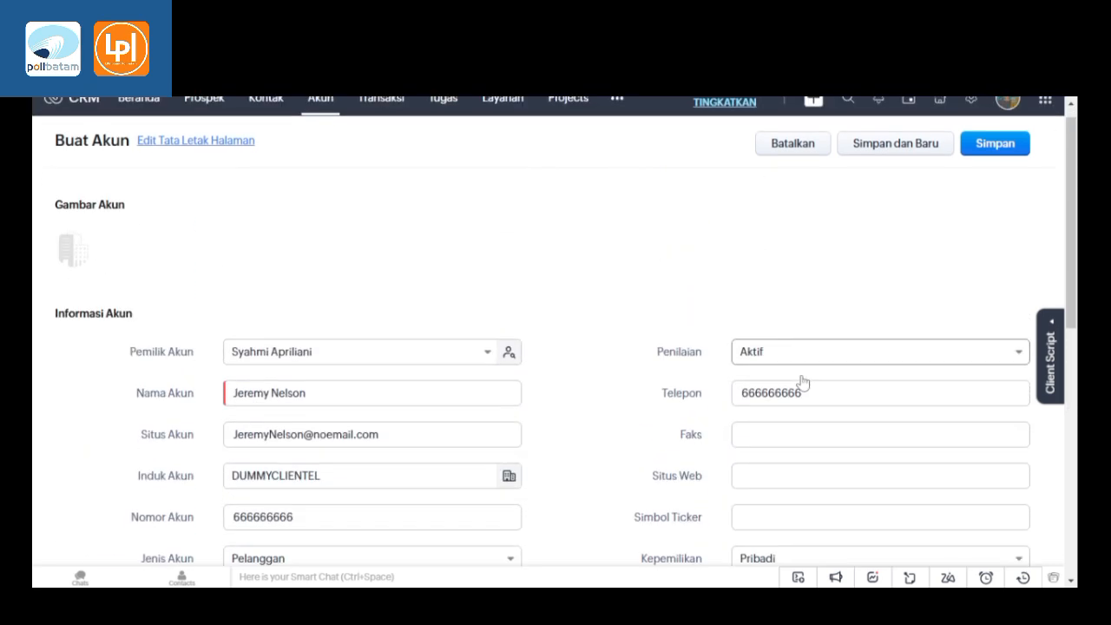
{"action": "scroll", "coordinate": [801, 382], "scroll_direction": "up", "scroll_amount": 3}
{"action": "scroll", "coordinate": [823, 362], "scroll_direction": "up", "scroll_amount": 1}
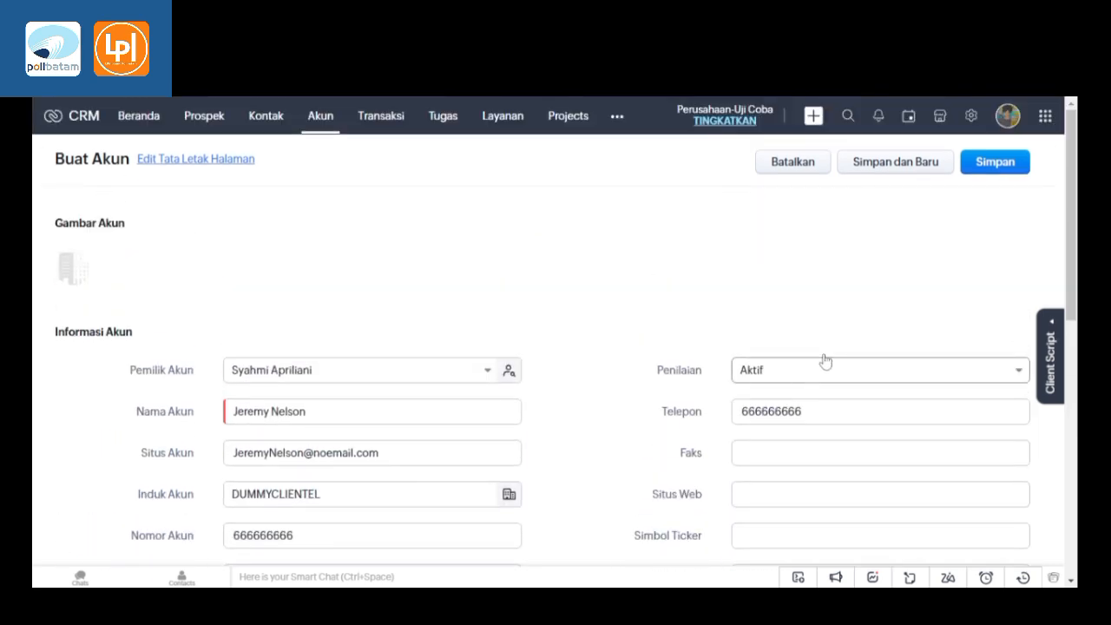
{"action": "scroll", "coordinate": [992, 173], "scroll_direction": "down", "scroll_amount": 3}
Clear the invalid Karyawan entry and save the new account with Simpan.
{"action": "left_click", "coordinate": [995, 175]}
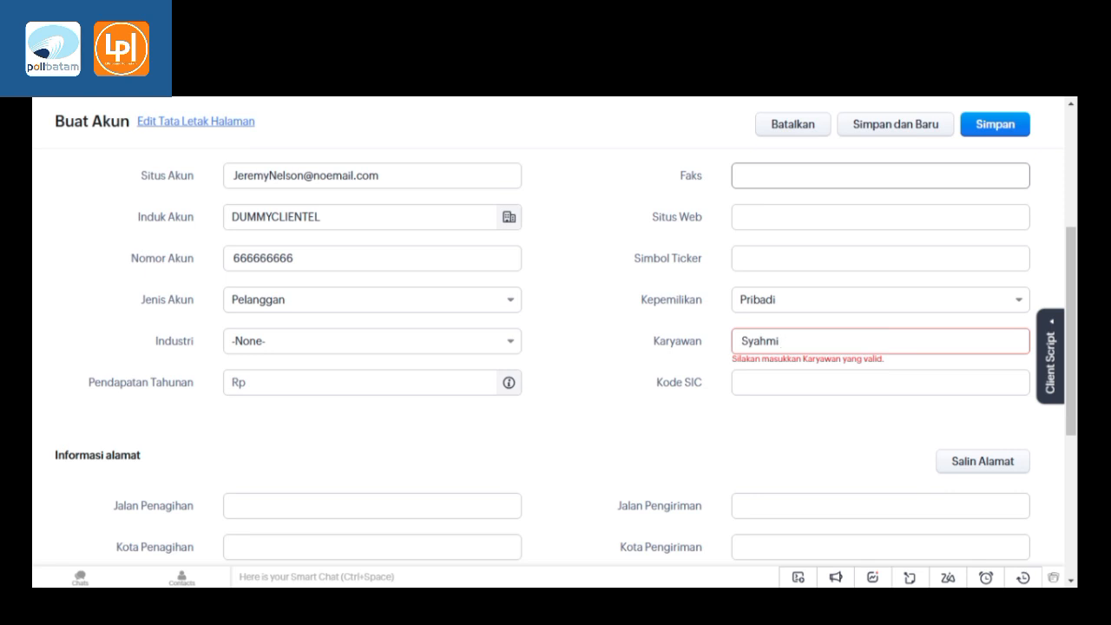
{"action": "left_click", "coordinate": [781, 341]}
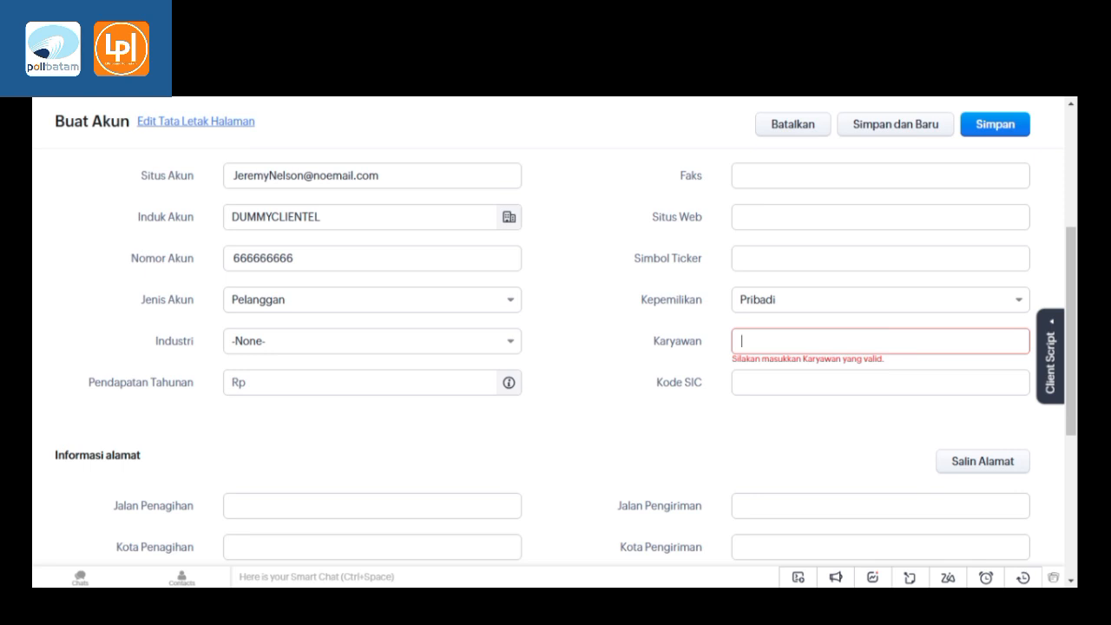
{"action": "left_click", "coordinate": [965, 132]}
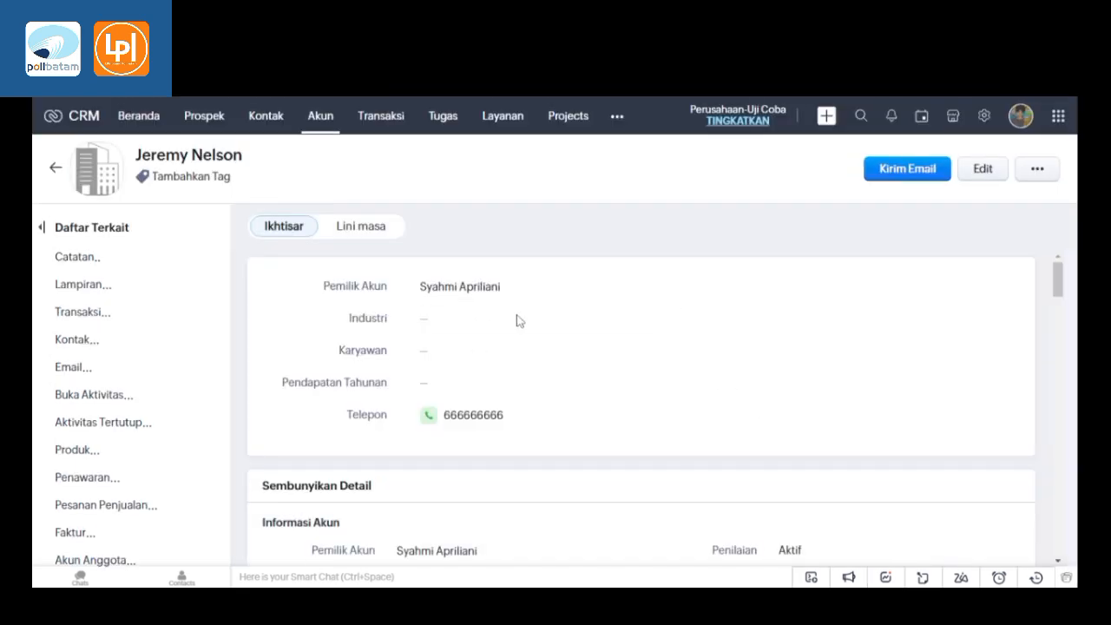
{"action": "scroll", "coordinate": [451, 328], "scroll_direction": "down", "scroll_amount": 2}
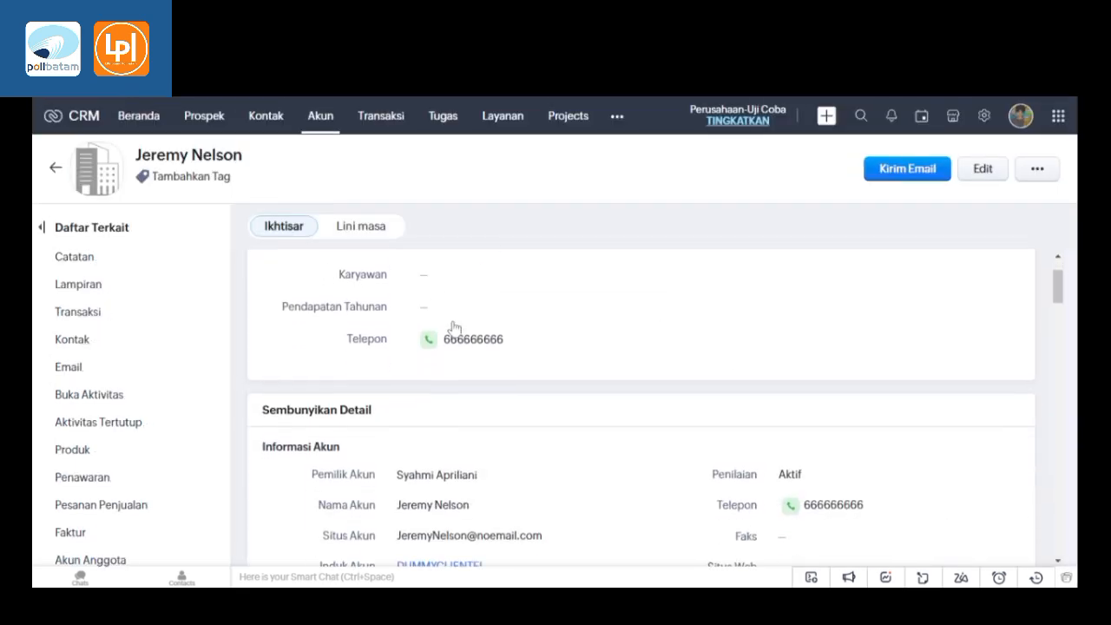
Edit the account's Industri field inline and pick Manufacturing from the dropdown.
{"action": "scroll", "coordinate": [598, 441], "scroll_direction": "down", "scroll_amount": 5}
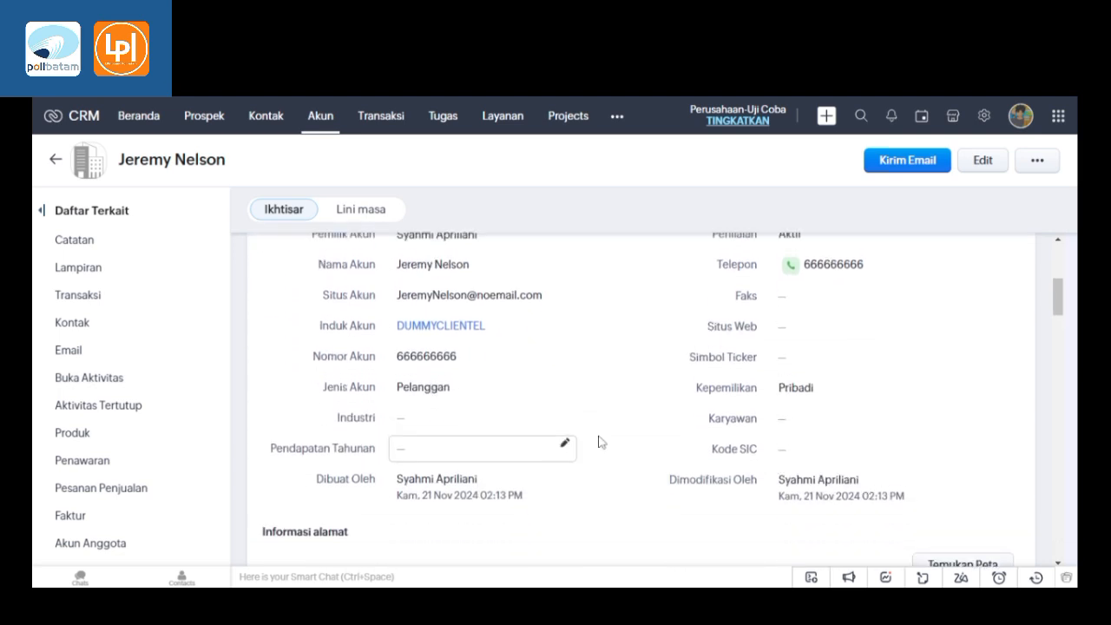
{"action": "scroll", "coordinate": [597, 441], "scroll_direction": "up", "scroll_amount": 5}
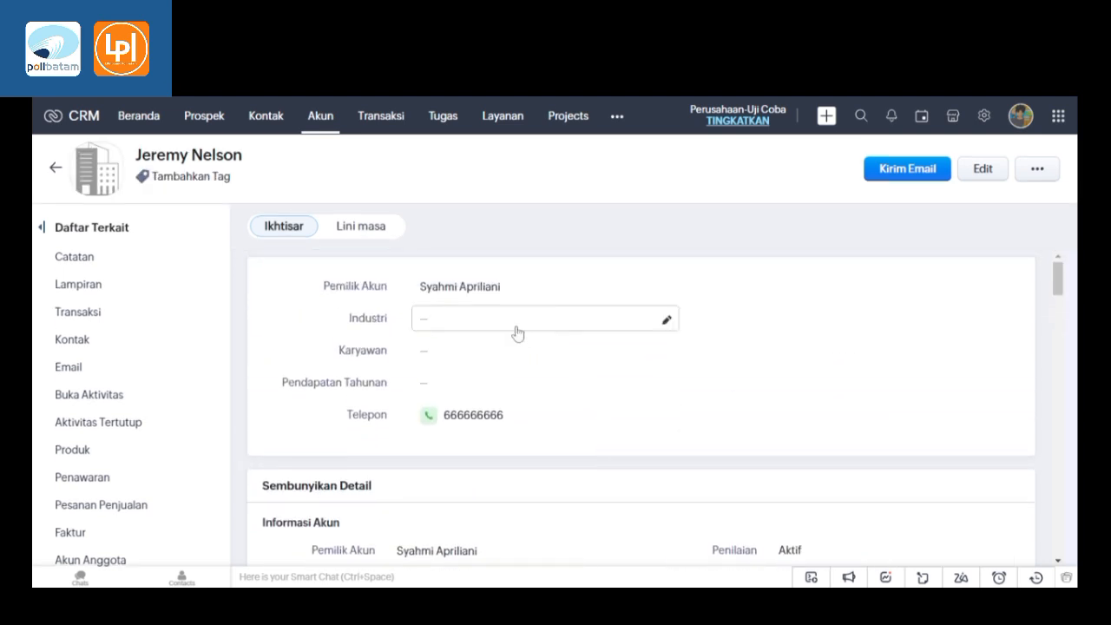
{"action": "left_click", "coordinate": [664, 319]}
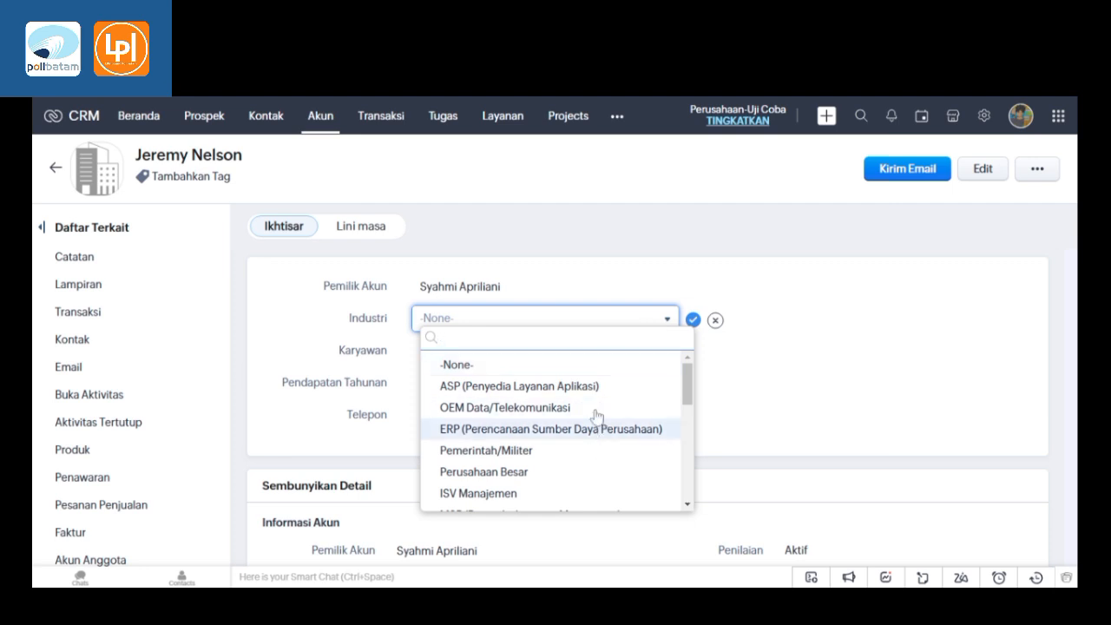
{"action": "scroll", "coordinate": [578, 456], "scroll_direction": "down", "scroll_amount": 2}
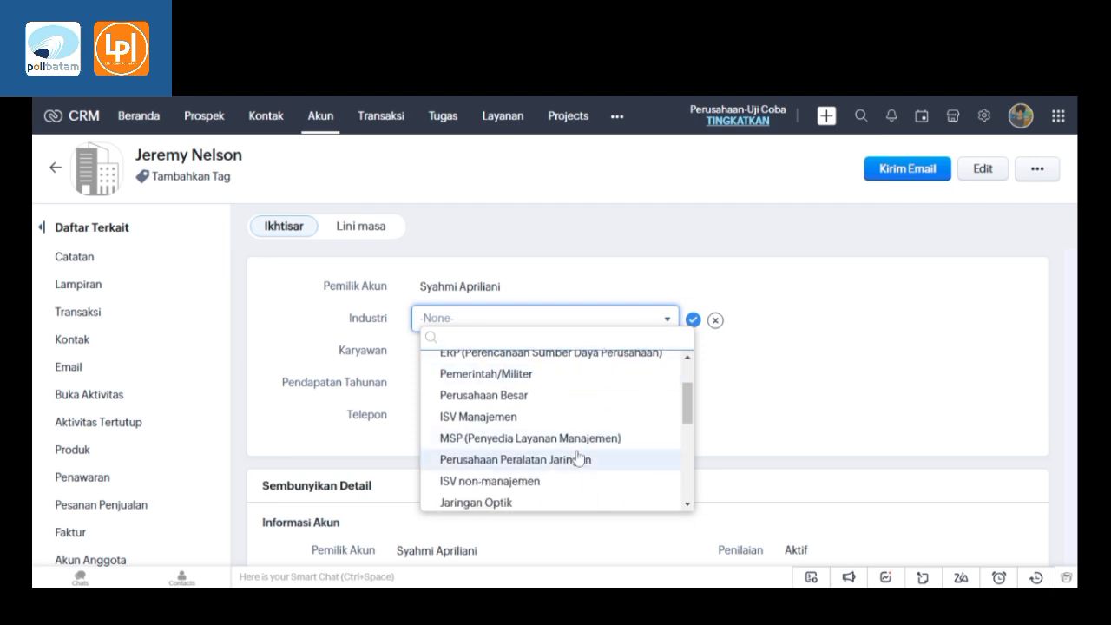
{"action": "scroll", "coordinate": [595, 469], "scroll_direction": "down", "scroll_amount": 4}
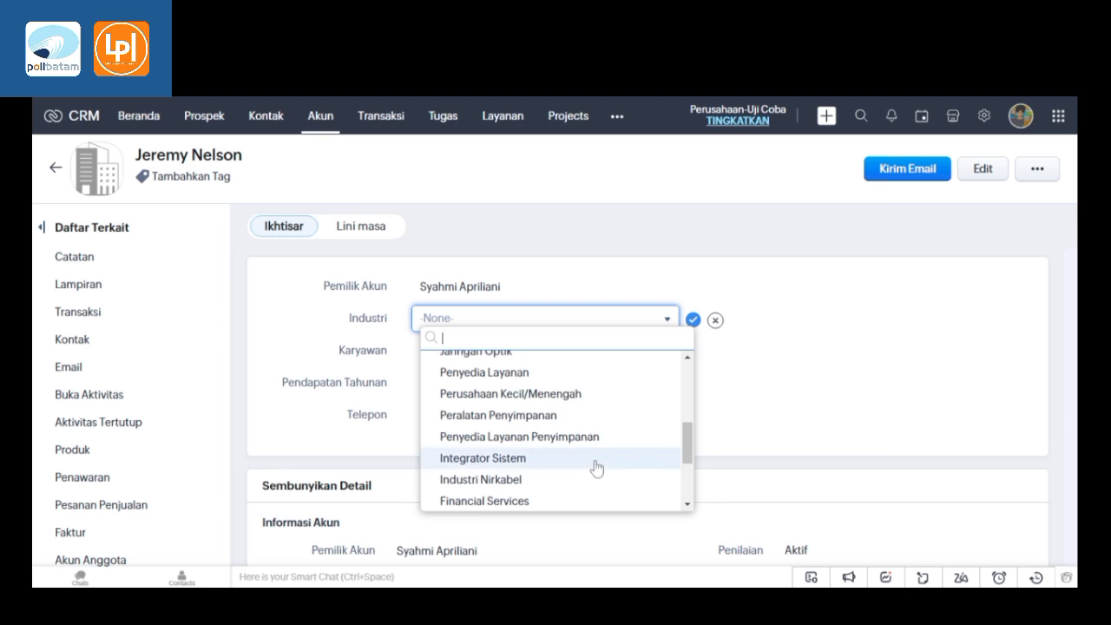
{"action": "scroll", "coordinate": [596, 466], "scroll_direction": "up", "scroll_amount": 6}
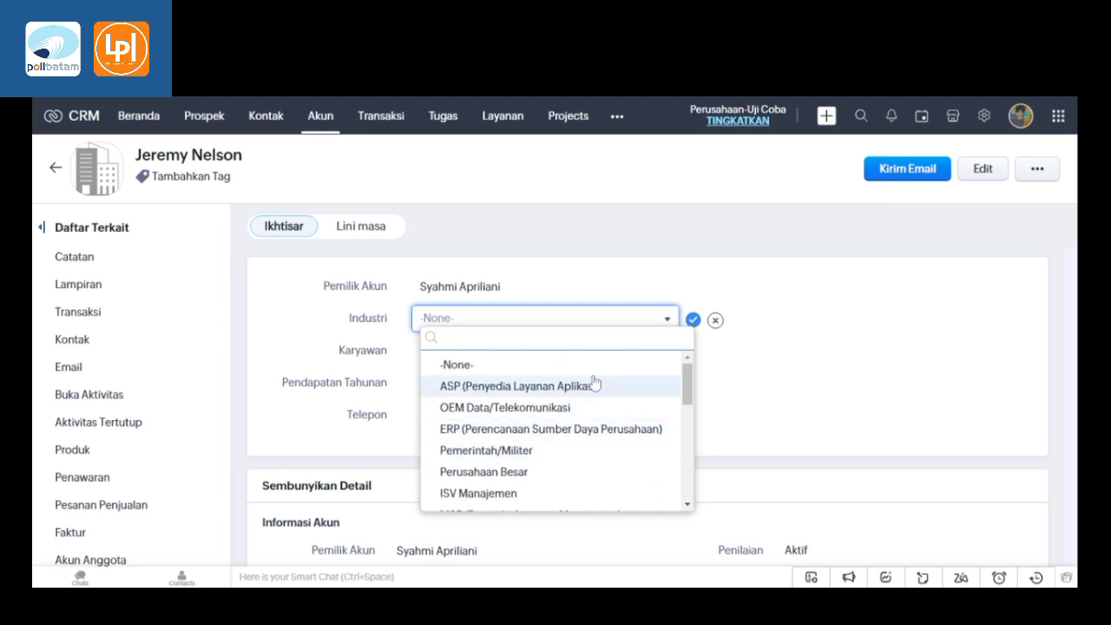
{"action": "scroll", "coordinate": [575, 465], "scroll_direction": "down", "scroll_amount": 6}
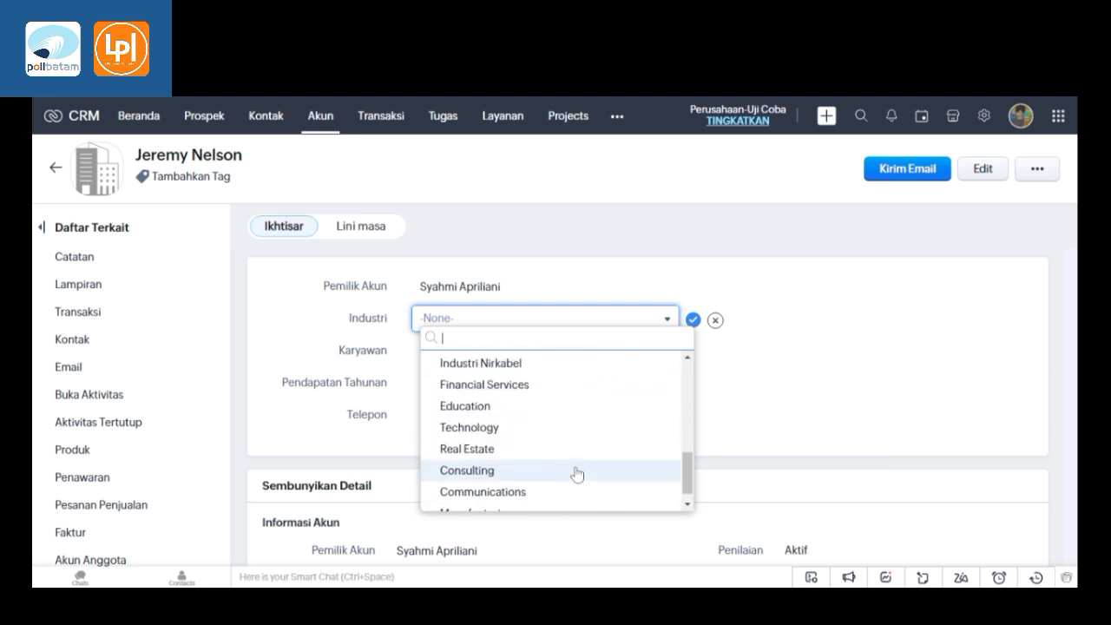
{"action": "scroll", "coordinate": [577, 473], "scroll_direction": "up", "scroll_amount": 2}
{"action": "scroll", "coordinate": [575, 471], "scroll_direction": "up", "scroll_amount": 1}
{"action": "scroll", "coordinate": [575, 472], "scroll_direction": "down", "scroll_amount": 2}
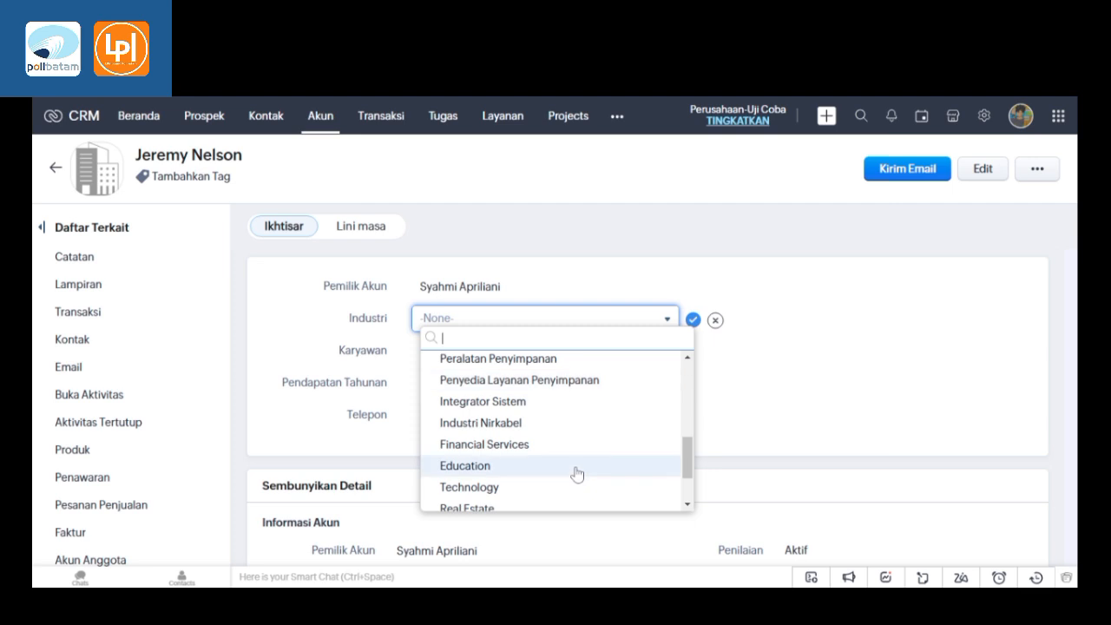
{"action": "scroll", "coordinate": [577, 473], "scroll_direction": "up", "scroll_amount": 5}
{"action": "scroll", "coordinate": [577, 473], "scroll_direction": "down", "scroll_amount": 2}
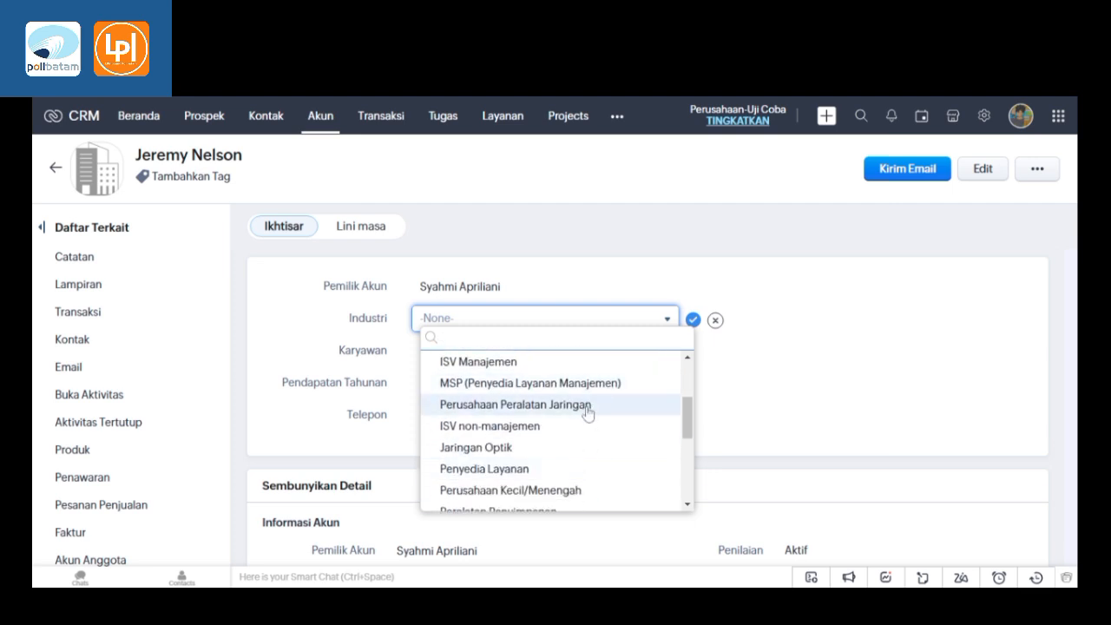
{"action": "scroll", "coordinate": [587, 410], "scroll_direction": "down", "scroll_amount": 2}
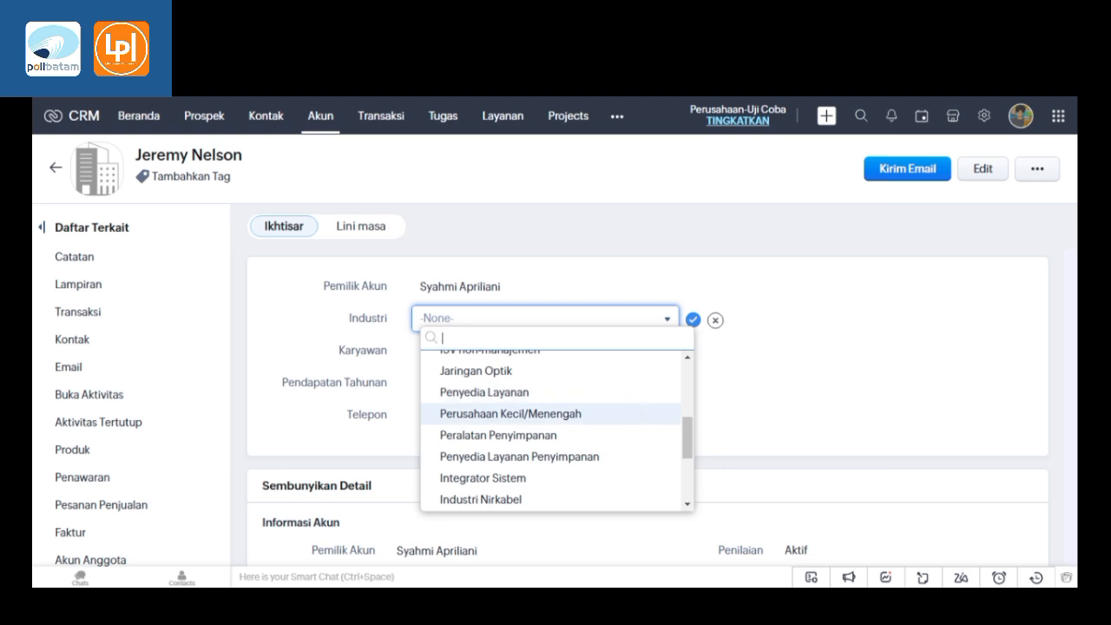
{"action": "scroll", "coordinate": [633, 421], "scroll_direction": "down", "scroll_amount": 5}
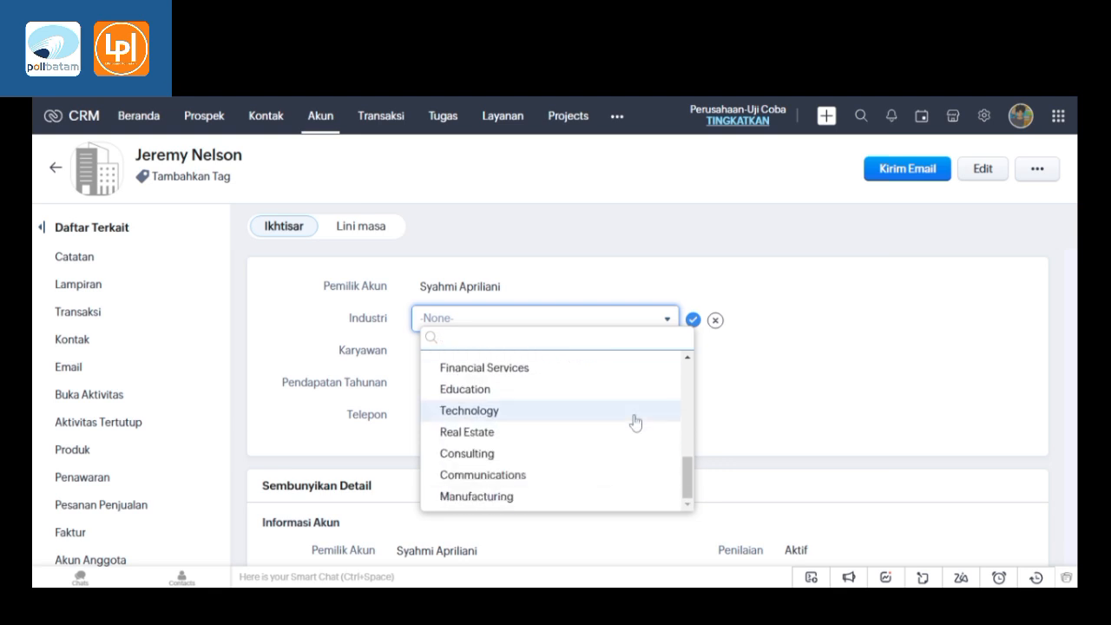
{"action": "left_click", "coordinate": [612, 496]}
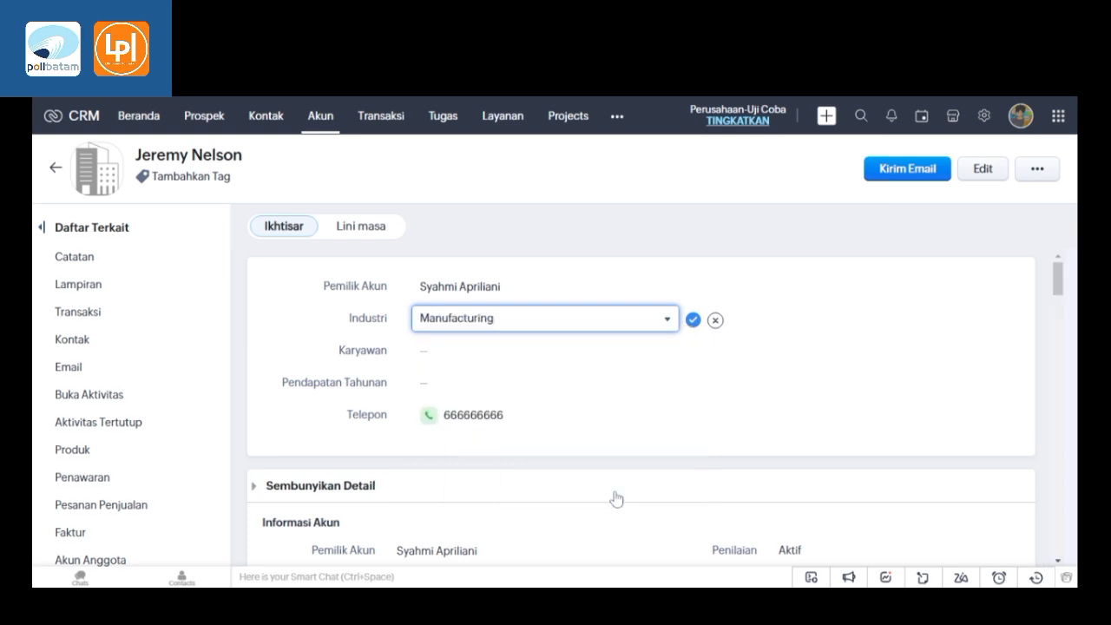
Confirm Industri as Manufacturing and leave Karyawan unchanged.
{"action": "left_click", "coordinate": [693, 321]}
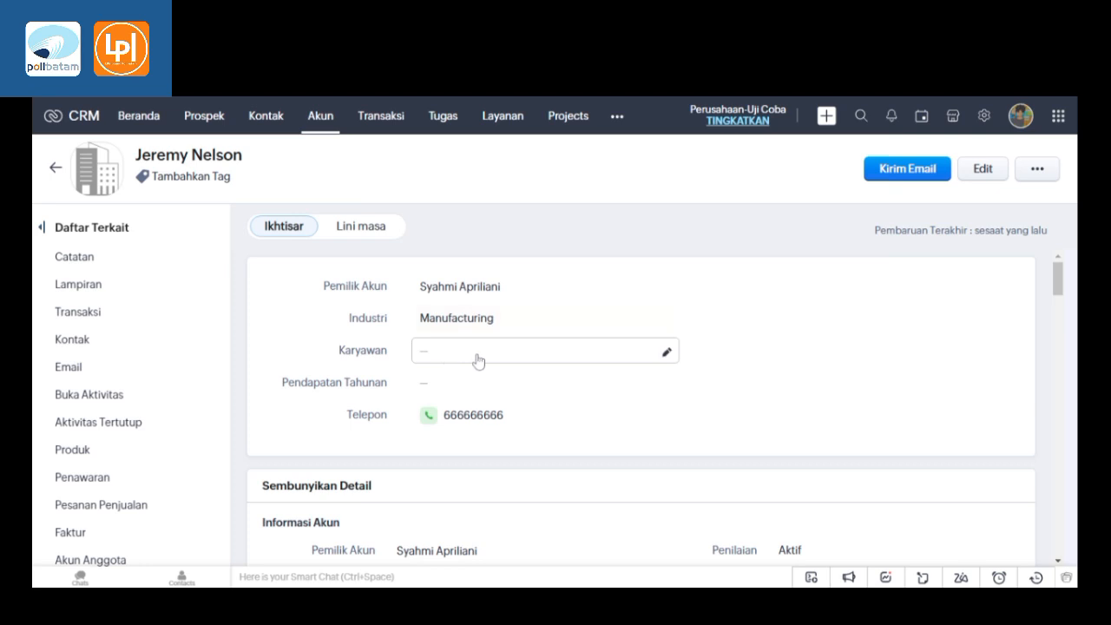
{"action": "left_click", "coordinate": [477, 361]}
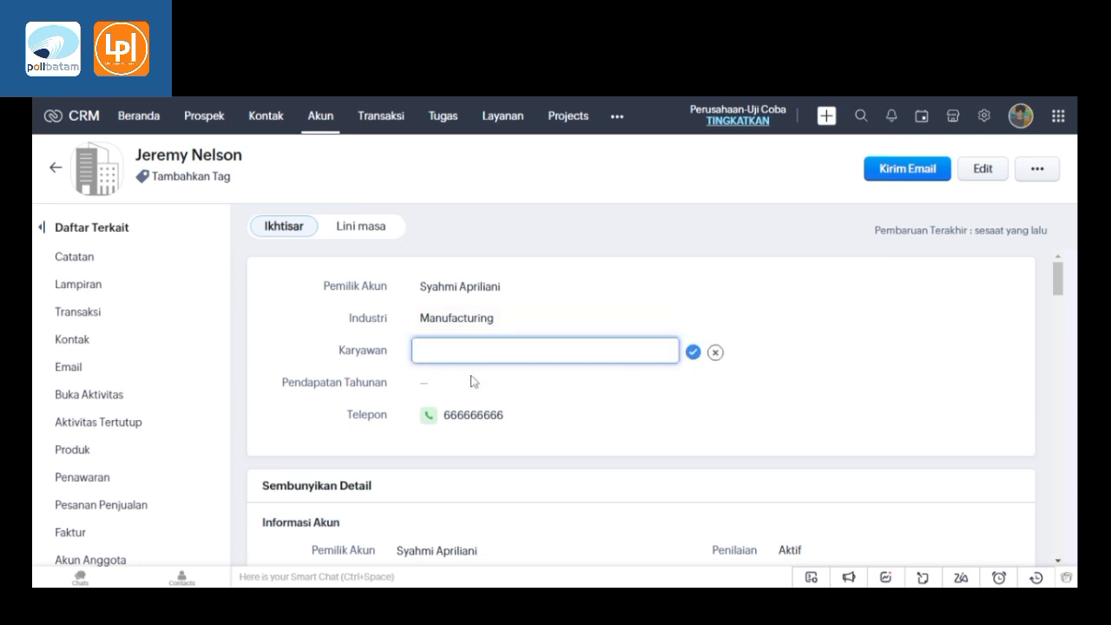
{"action": "left_click", "coordinate": [716, 353]}
Enter 30000 as Pendapatan Tahunan and save it, showing Rp 3.000.000,00.
{"action": "left_click", "coordinate": [516, 383]}
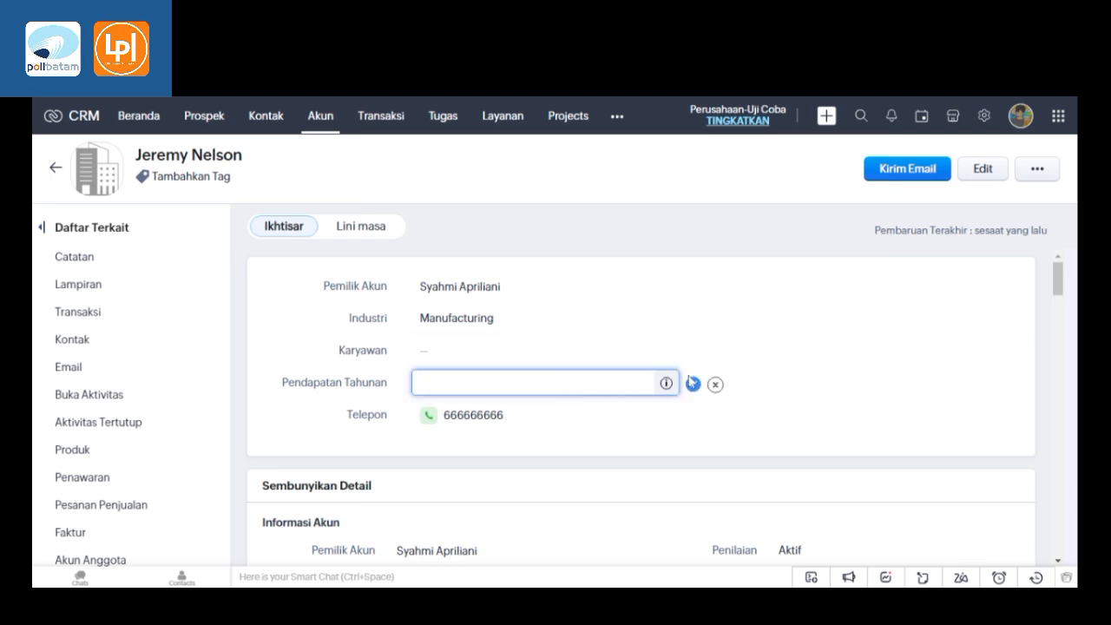
{"action": "type", "text": "3000000"}
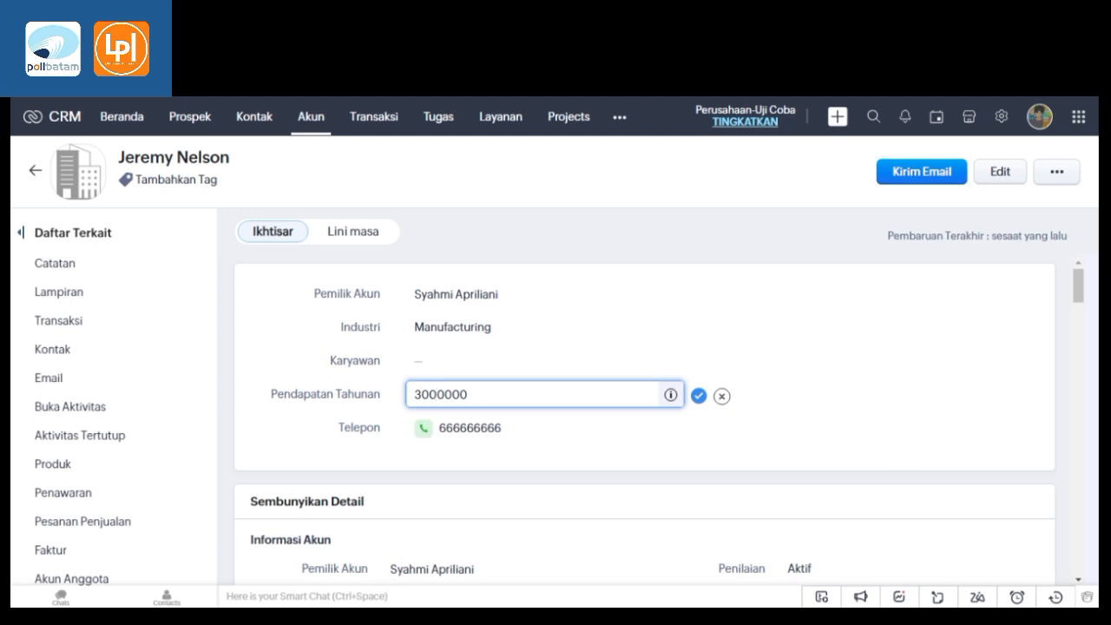
{"action": "left_click", "coordinate": [698, 396]}
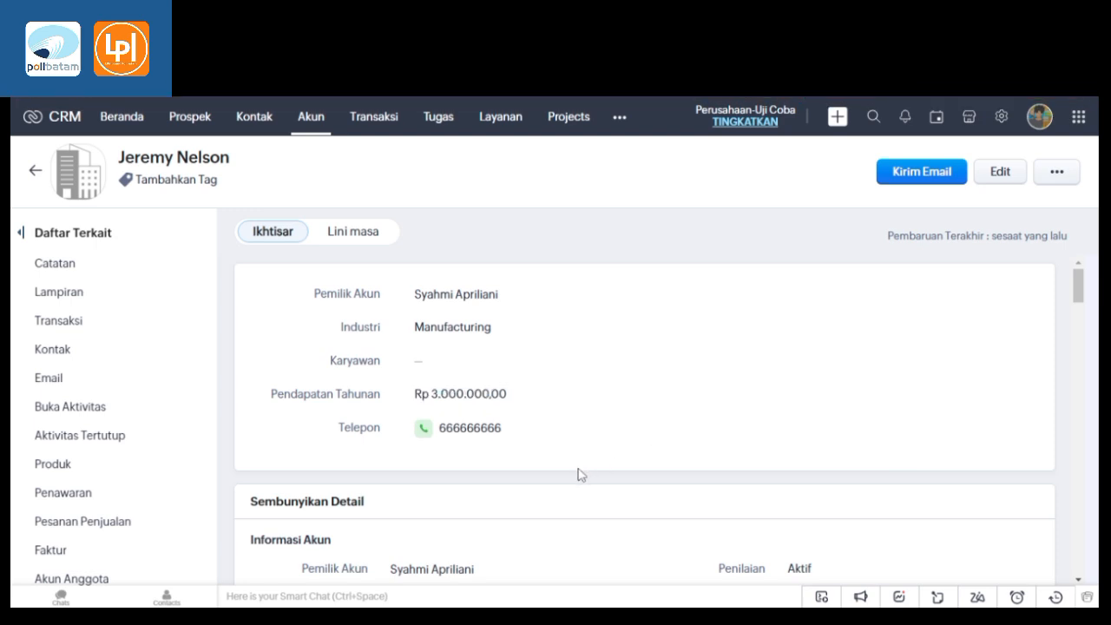
{"action": "scroll", "coordinate": [578, 470], "scroll_direction": "down", "scroll_amount": 6}
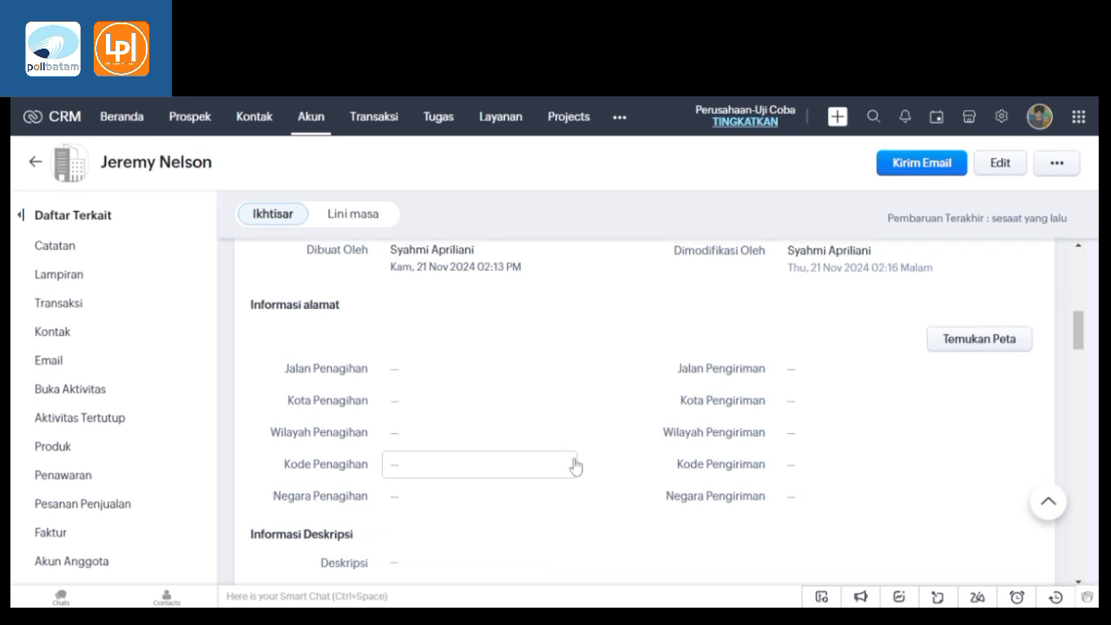
{"action": "scroll", "coordinate": [575, 466], "scroll_direction": "up", "scroll_amount": 1}
{"action": "scroll", "coordinate": [574, 465], "scroll_direction": "up", "scroll_amount": 1}
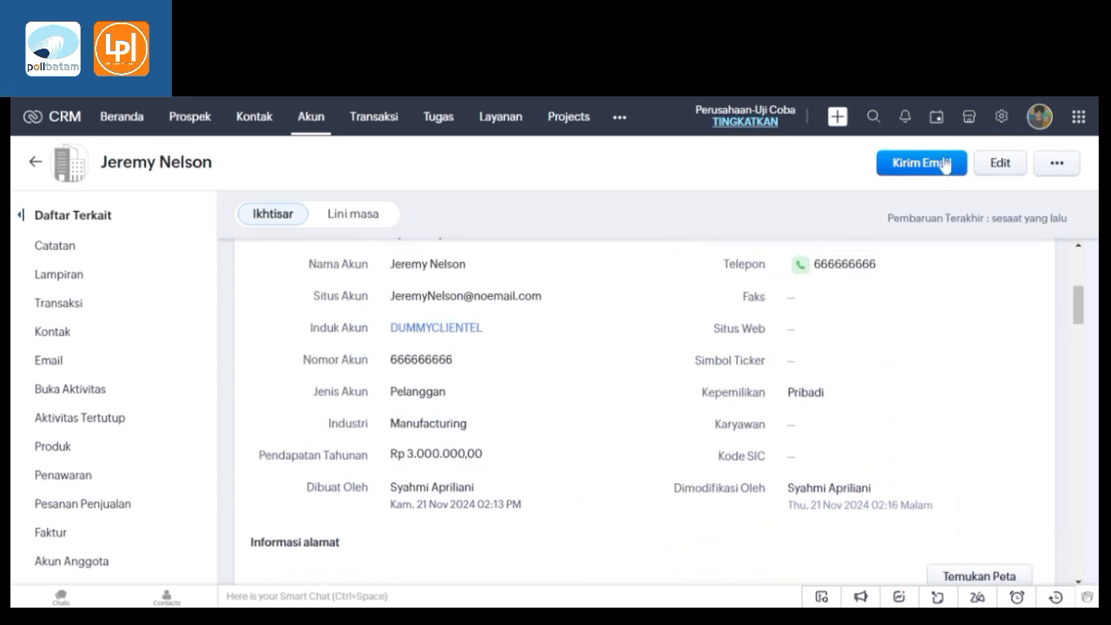
{"action": "scroll", "coordinate": [601, 482], "scroll_direction": "up", "scroll_amount": 4}
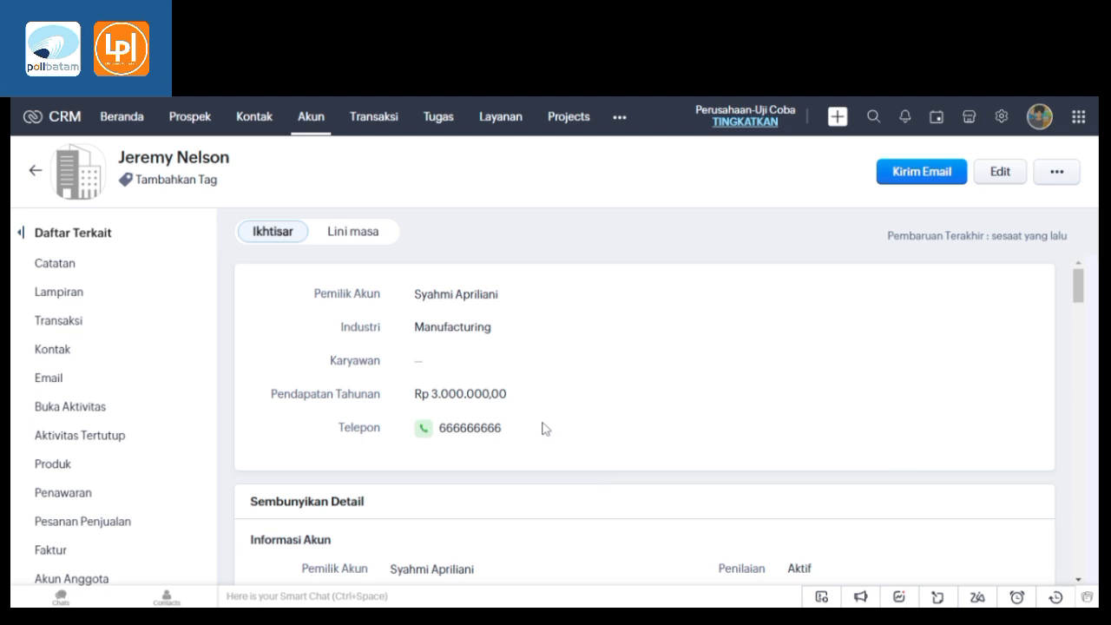
{"action": "left_click", "coordinate": [264, 130]}
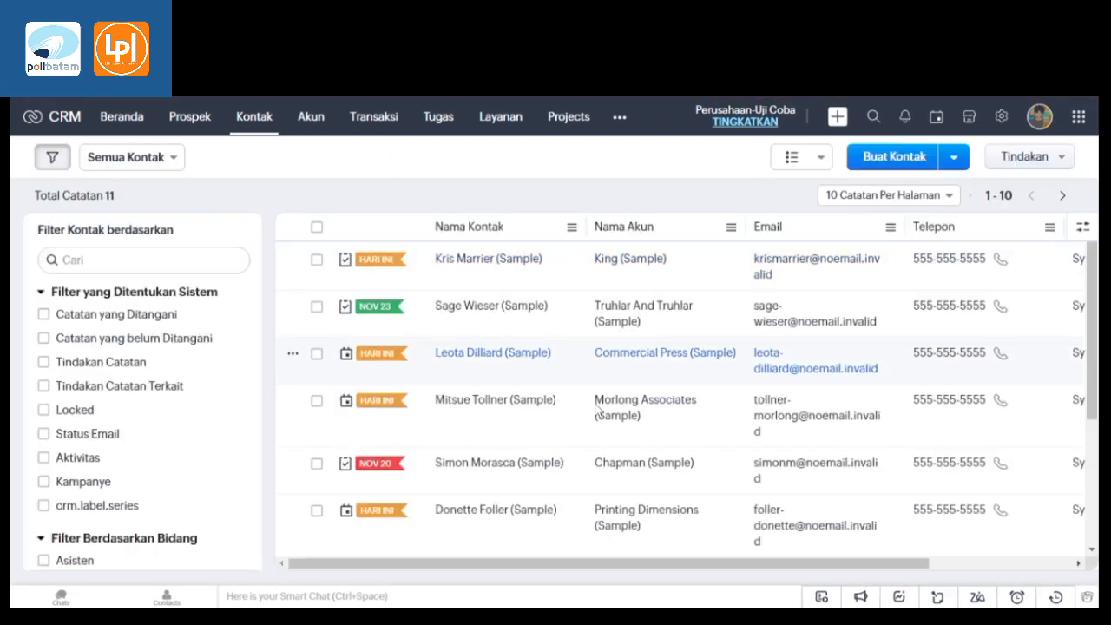
{"action": "scroll", "coordinate": [590, 396], "scroll_direction": "down", "scroll_amount": 3}
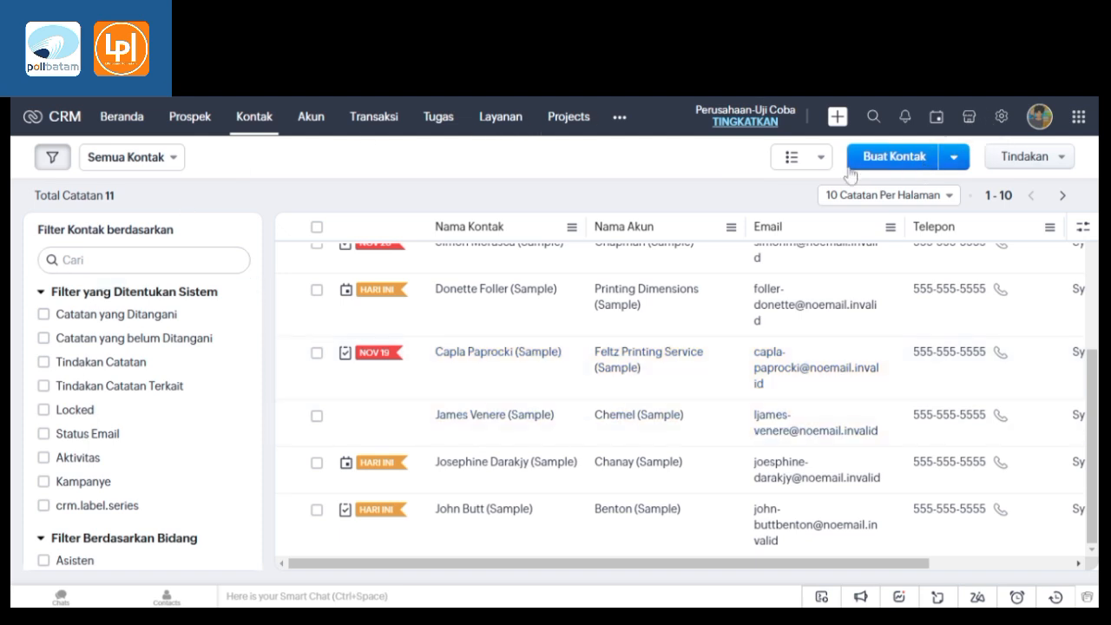
{"action": "left_click", "coordinate": [872, 117]}
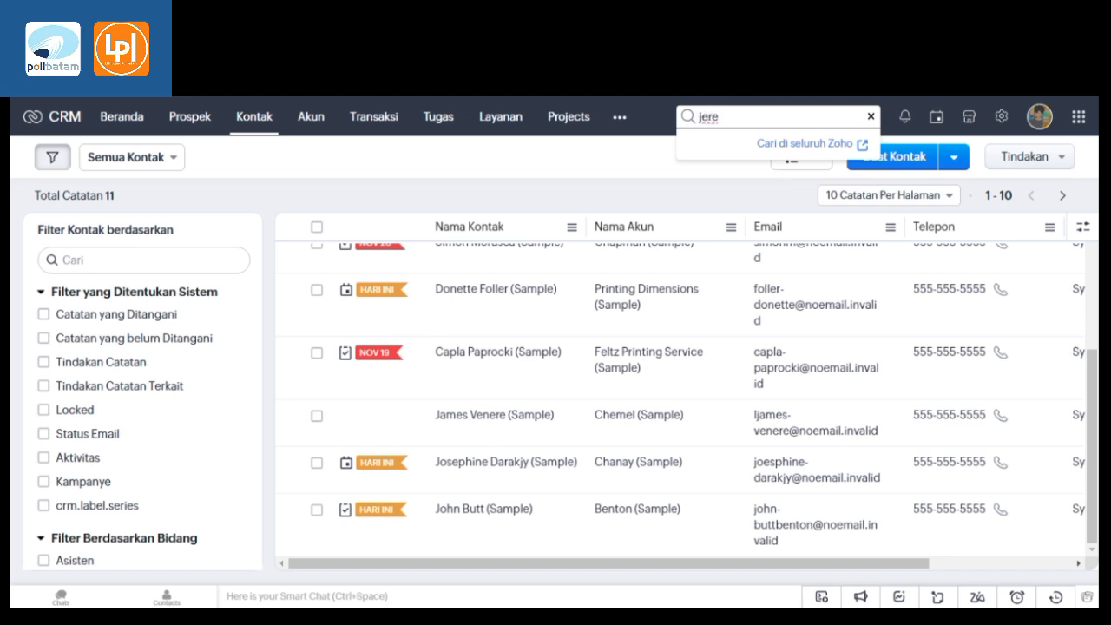
{"action": "type", "text": "jeremy"}
{"action": "key", "text": "Return"}
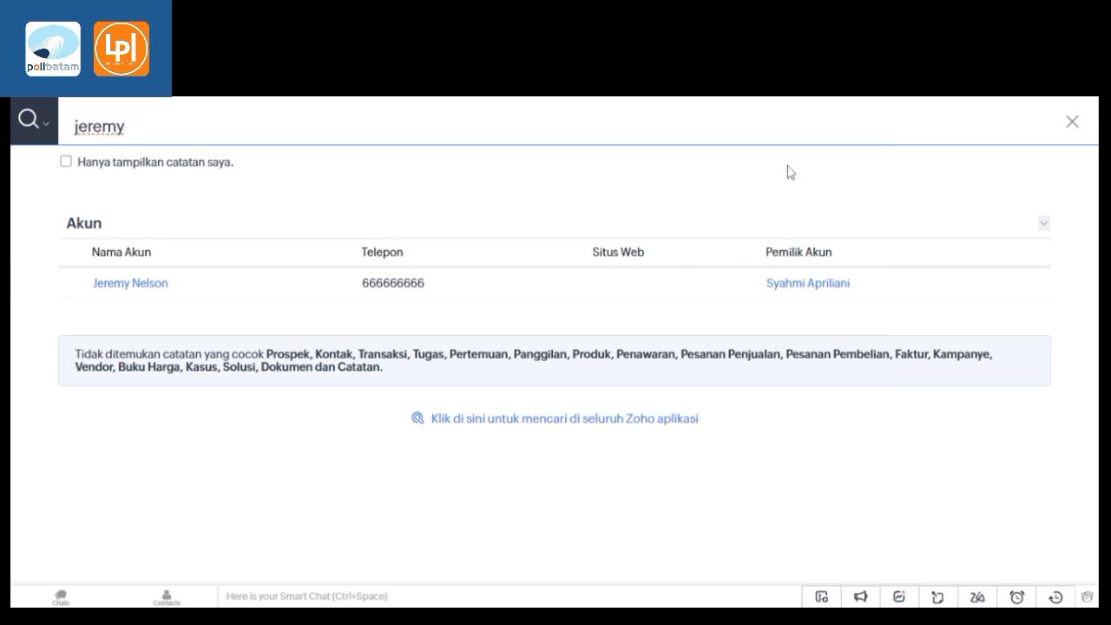
{"action": "left_click", "coordinate": [130, 283]}
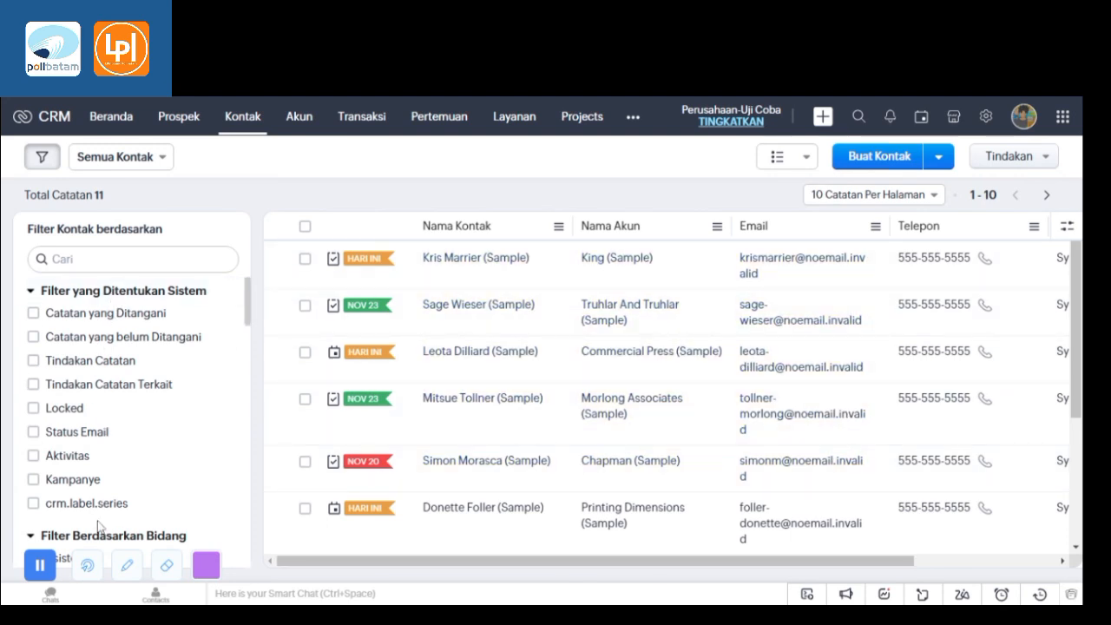
Collapse the system-defined, field-based and related-module filter groups.
{"action": "scroll", "coordinate": [124, 477], "scroll_direction": "down", "scroll_amount": 10}
{"action": "scroll", "coordinate": [124, 478], "scroll_direction": "up", "scroll_amount": 10}
{"action": "left_click", "coordinate": [144, 300]}
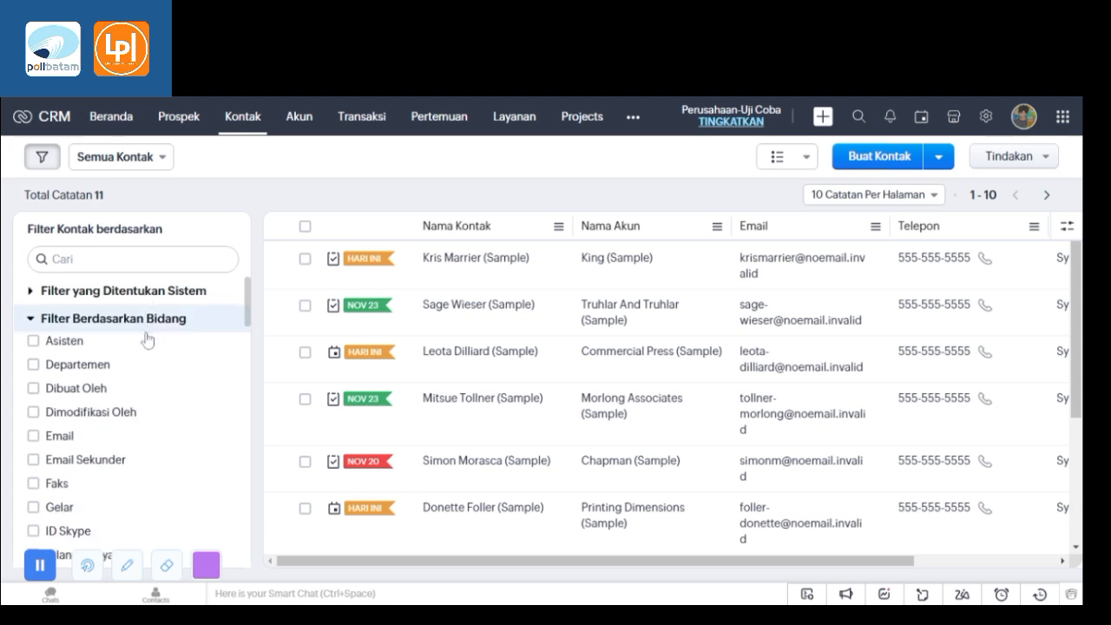
{"action": "left_click", "coordinate": [142, 321]}
{"action": "left_click", "coordinate": [129, 352]}
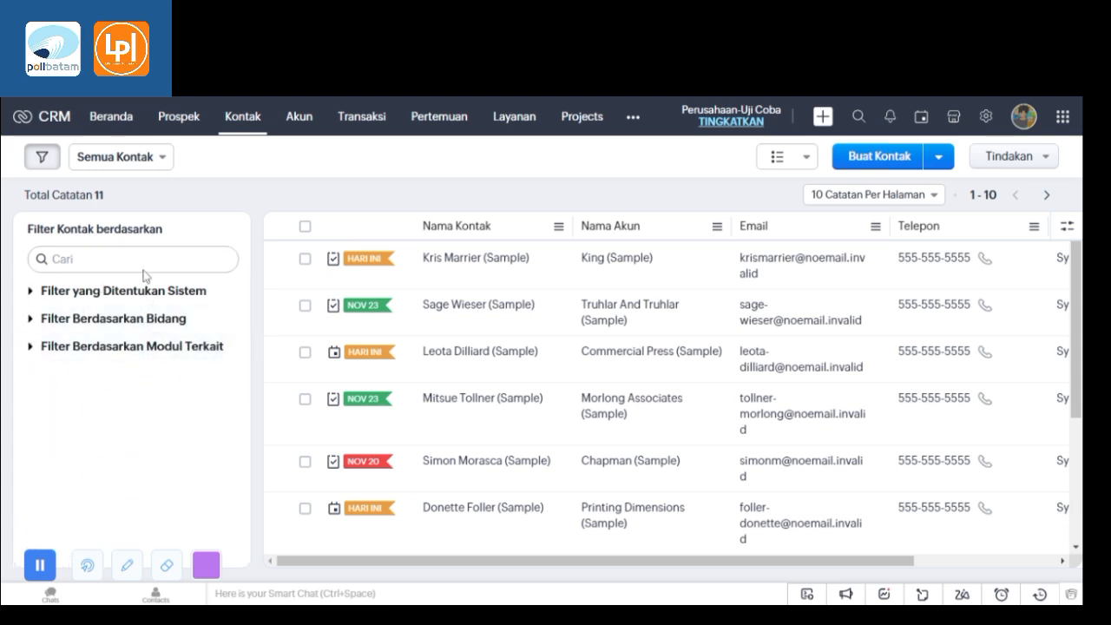
Filter contacts by Pertemuan to list the 7 with meetings, then untick it.
{"action": "left_click", "coordinate": [140, 352]}
{"action": "scroll", "coordinate": [134, 373], "scroll_direction": "down", "scroll_amount": 1}
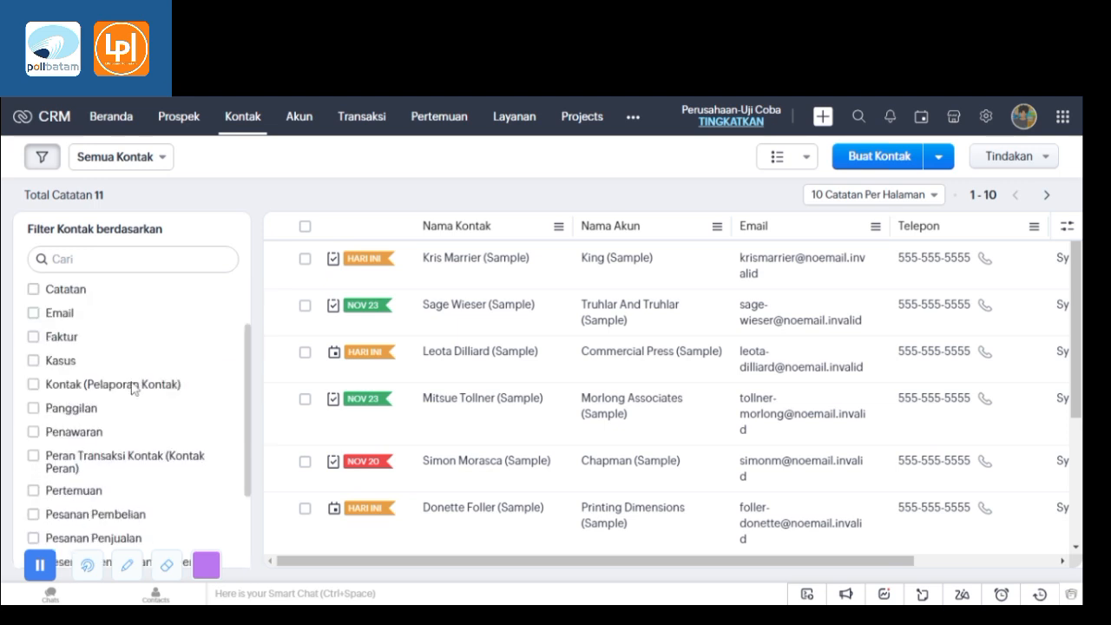
{"action": "left_click", "coordinate": [67, 498]}
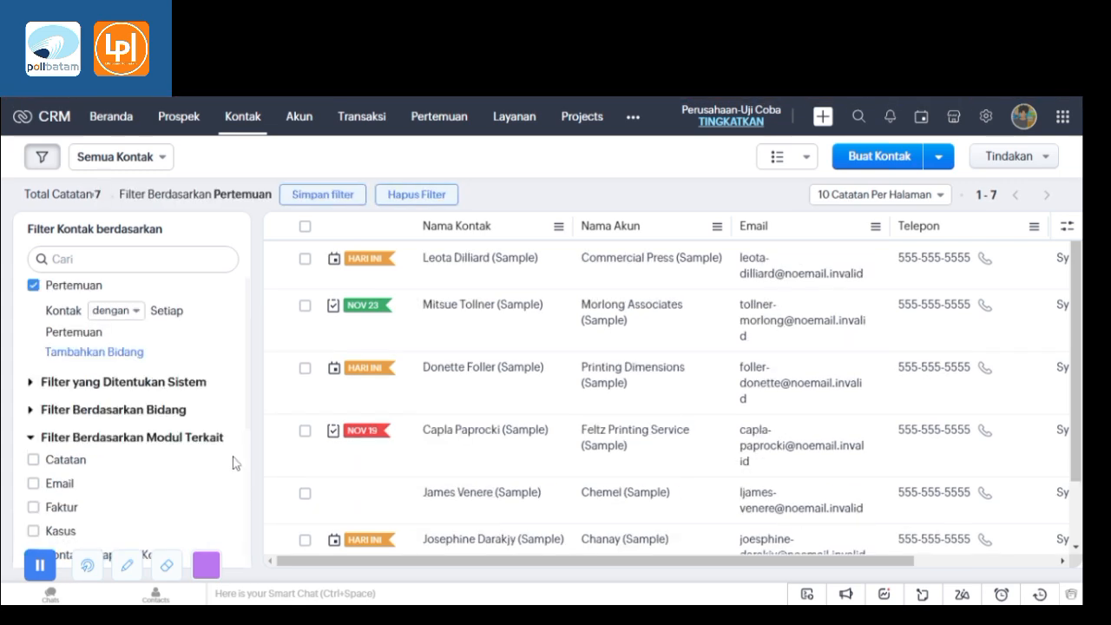
{"action": "scroll", "coordinate": [478, 275], "scroll_direction": "down", "scroll_amount": 2}
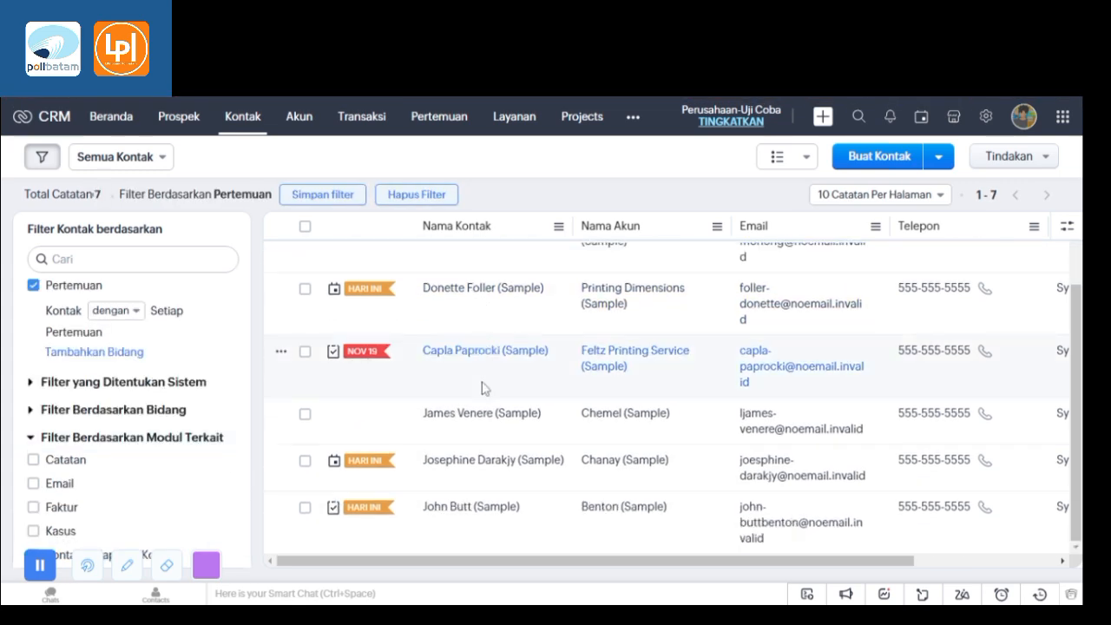
{"action": "scroll", "coordinate": [586, 508], "scroll_direction": "up", "scroll_amount": 2}
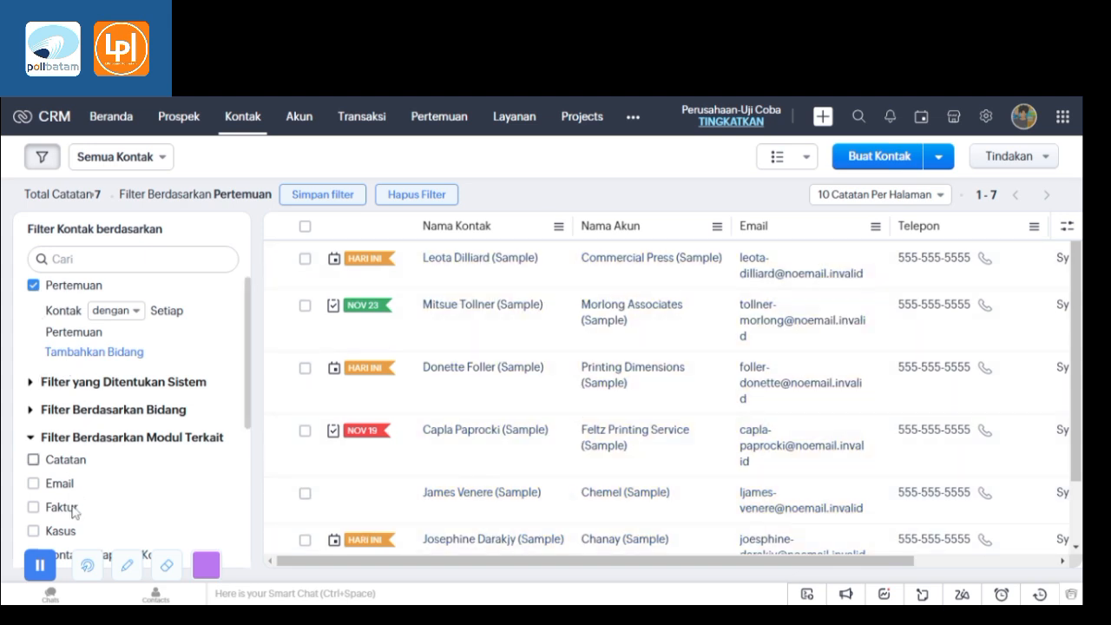
{"action": "left_click", "coordinate": [33, 285]}
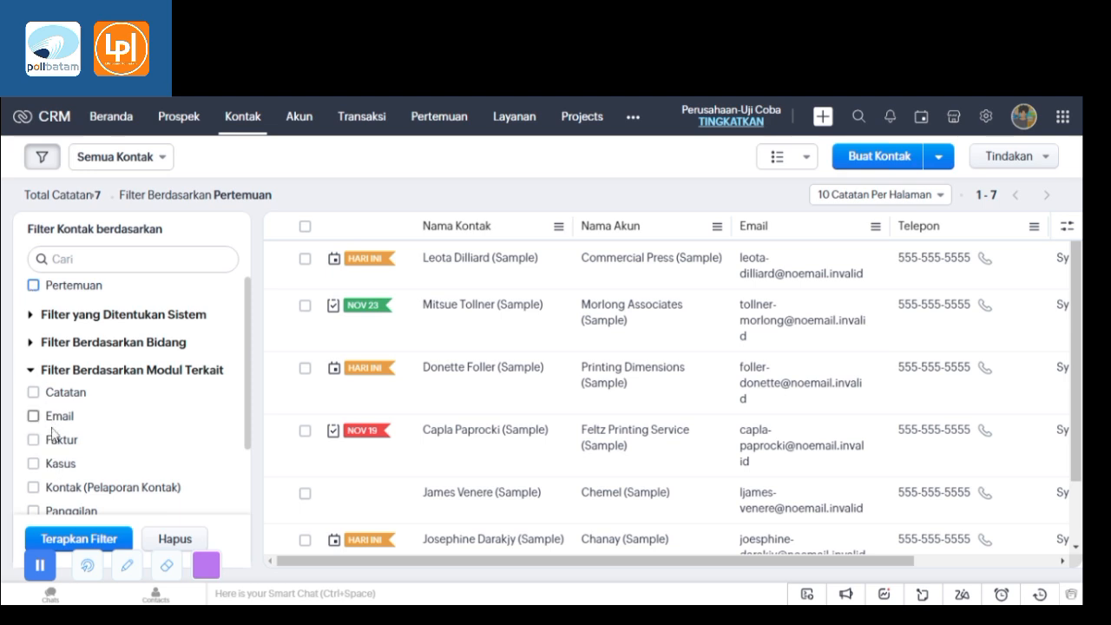
Apply the Transaksi filter to list the 10 contacts with deals, then untick it.
{"action": "scroll", "coordinate": [52, 432], "scroll_direction": "down", "scroll_amount": 1}
{"action": "scroll", "coordinate": [123, 451], "scroll_direction": "down", "scroll_amount": 1}
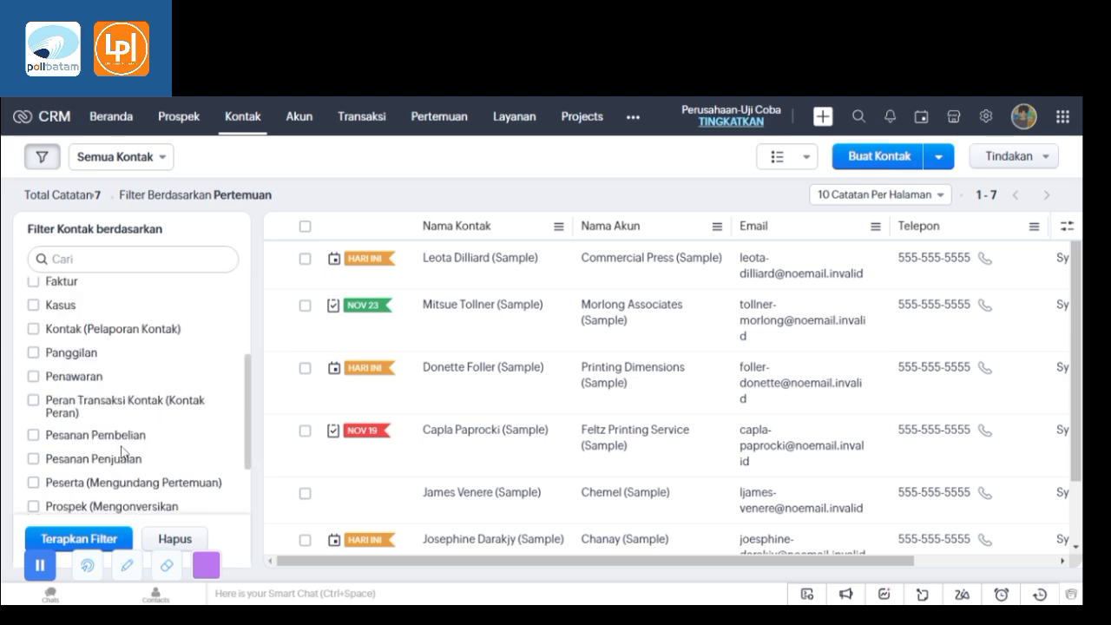
{"action": "scroll", "coordinate": [138, 460], "scroll_direction": "down", "scroll_amount": 1}
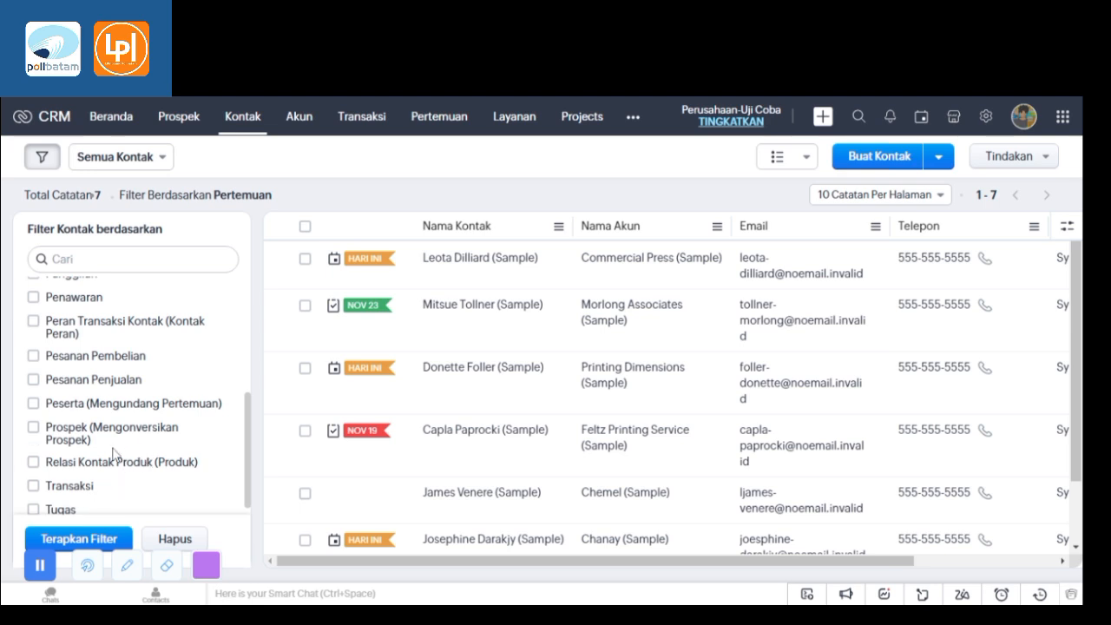
{"action": "left_click", "coordinate": [92, 486]}
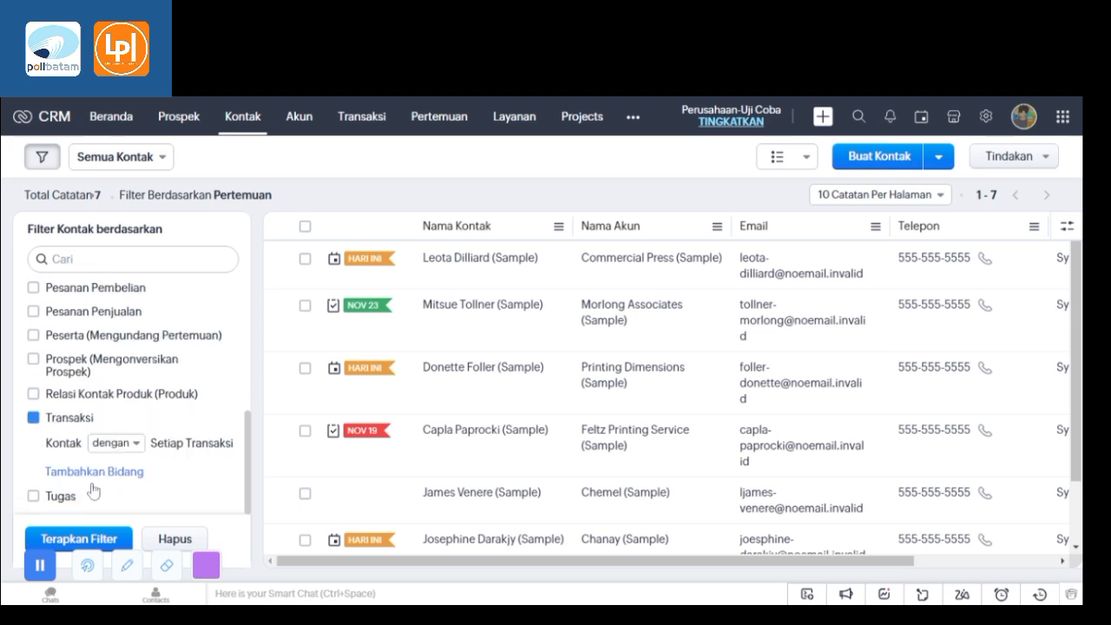
{"action": "left_click", "coordinate": [84, 540]}
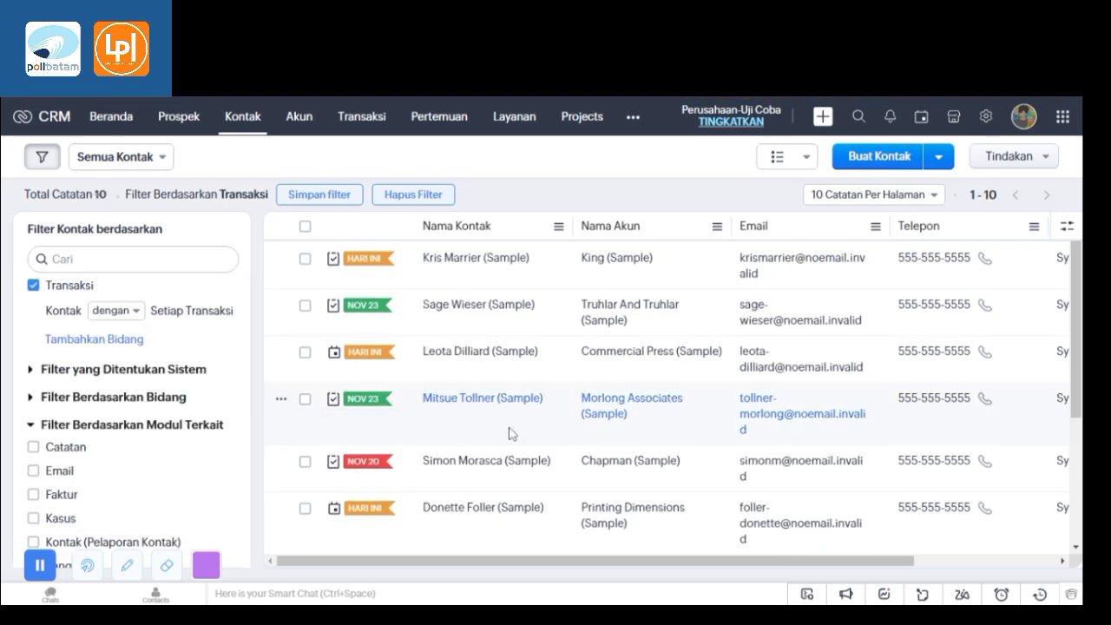
{"action": "scroll", "coordinate": [511, 432], "scroll_direction": "down", "scroll_amount": 4}
{"action": "scroll", "coordinate": [545, 416], "scroll_direction": "up", "scroll_amount": 4}
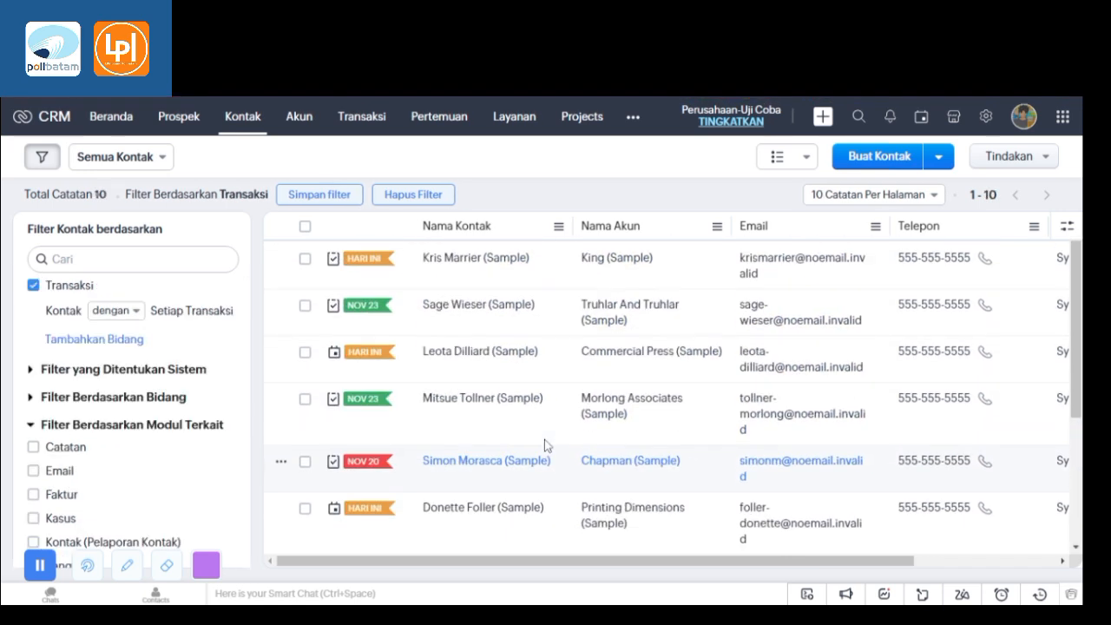
{"action": "scroll", "coordinate": [611, 300], "scroll_direction": "down", "scroll_amount": 3}
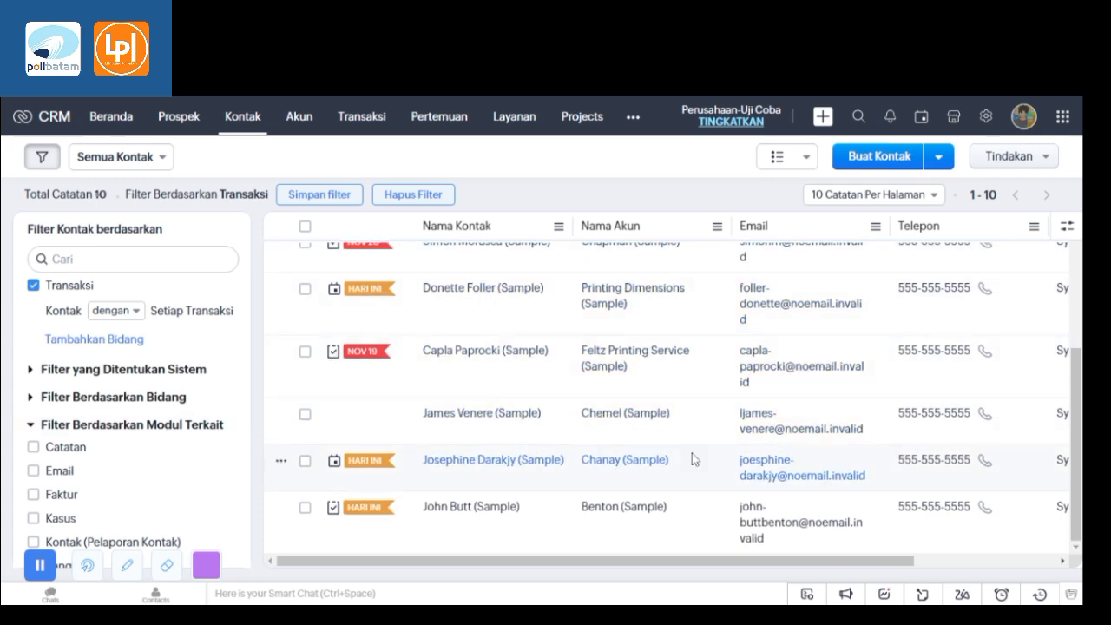
{"action": "scroll", "coordinate": [520, 469], "scroll_direction": "up", "scroll_amount": 3}
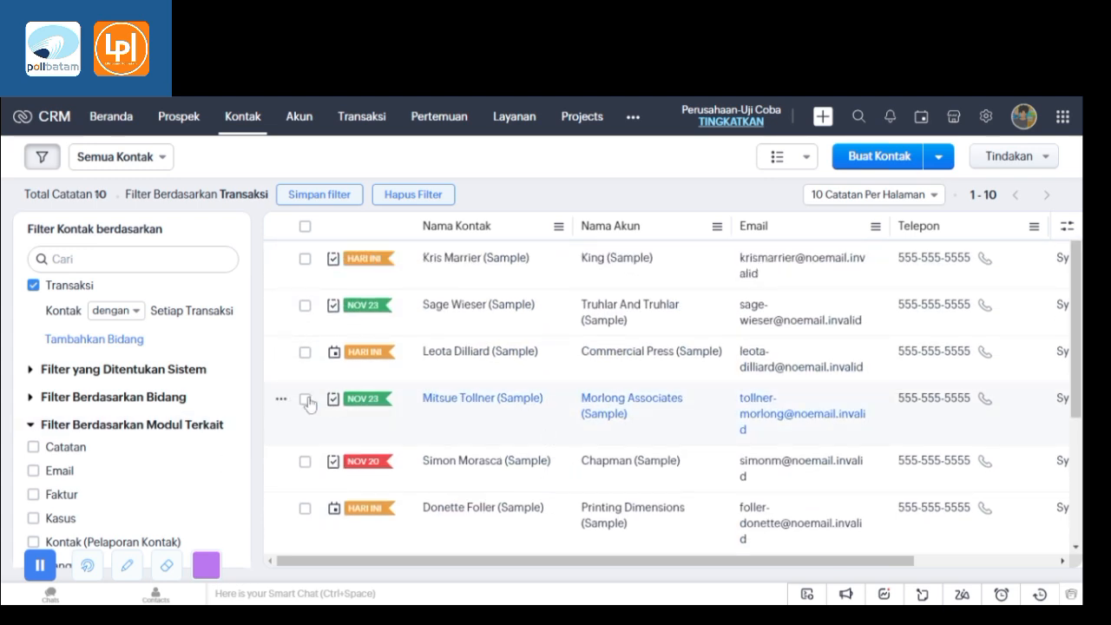
{"action": "left_click", "coordinate": [34, 286]}
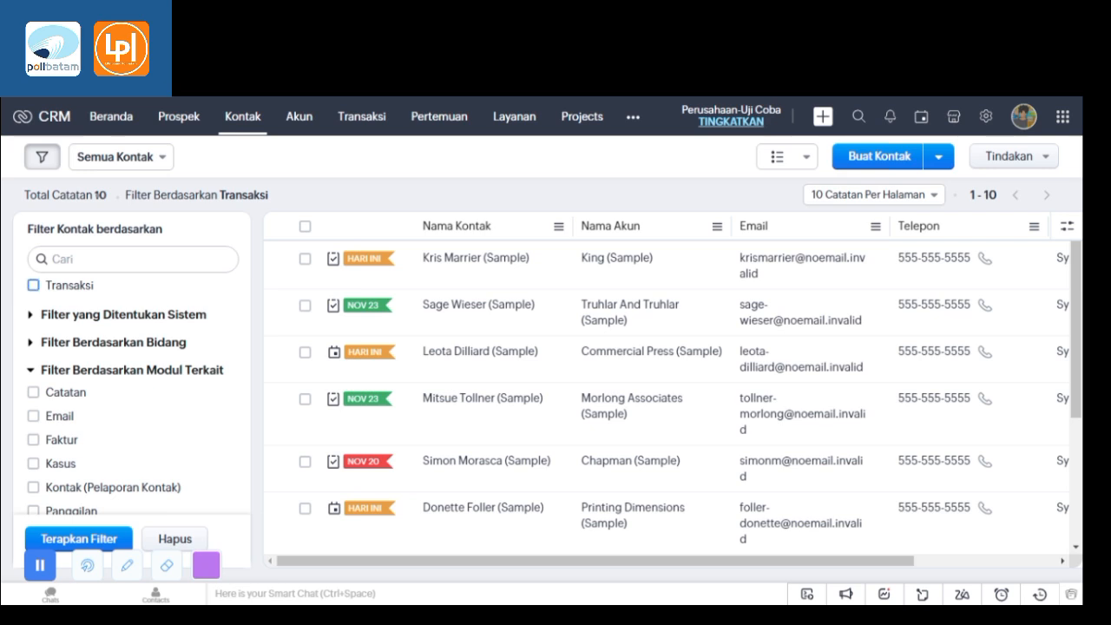
{"action": "scroll", "coordinate": [484, 382], "scroll_direction": "down", "scroll_amount": 3}
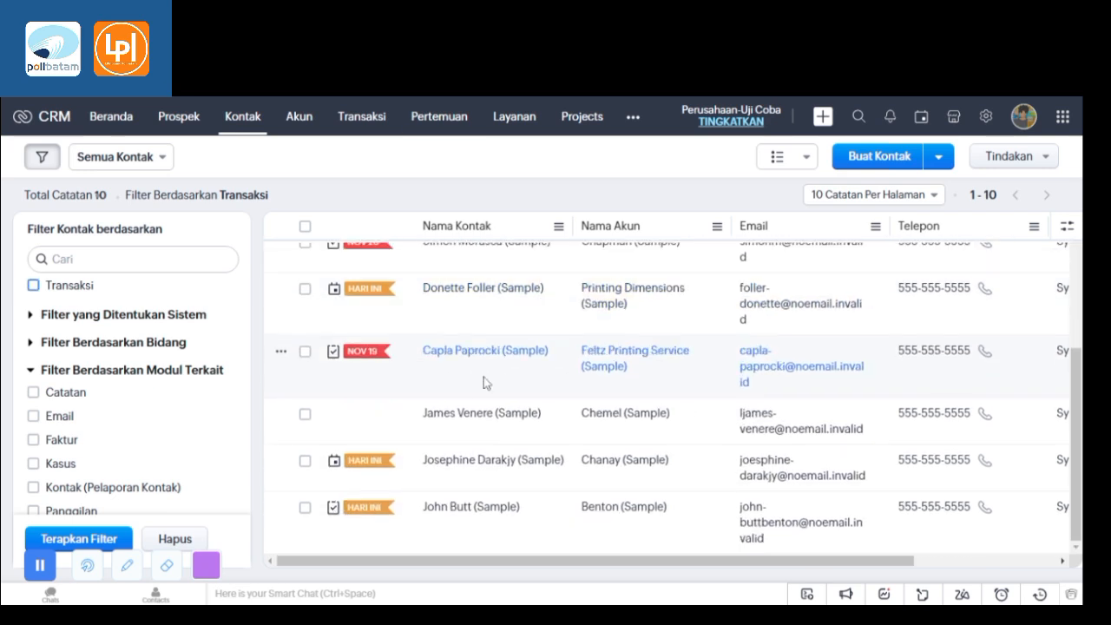
Open a contact's record, review its Catatan and Transaksi sections, and return to Kontak.
{"action": "left_click", "coordinate": [491, 467]}
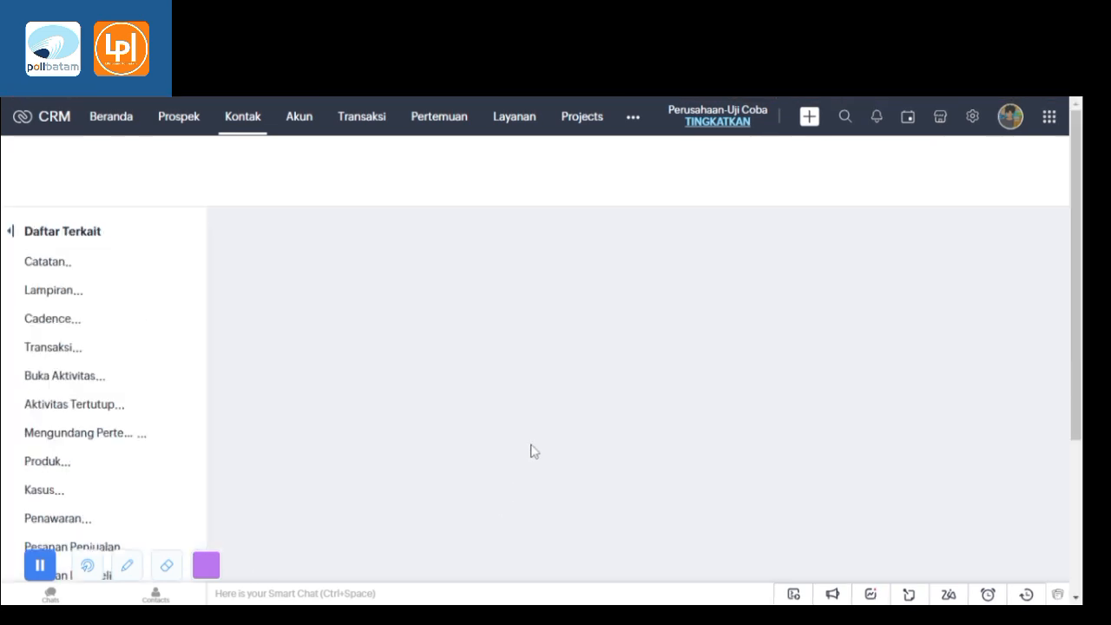
{"action": "scroll", "coordinate": [562, 398], "scroll_direction": "down", "scroll_amount": 8}
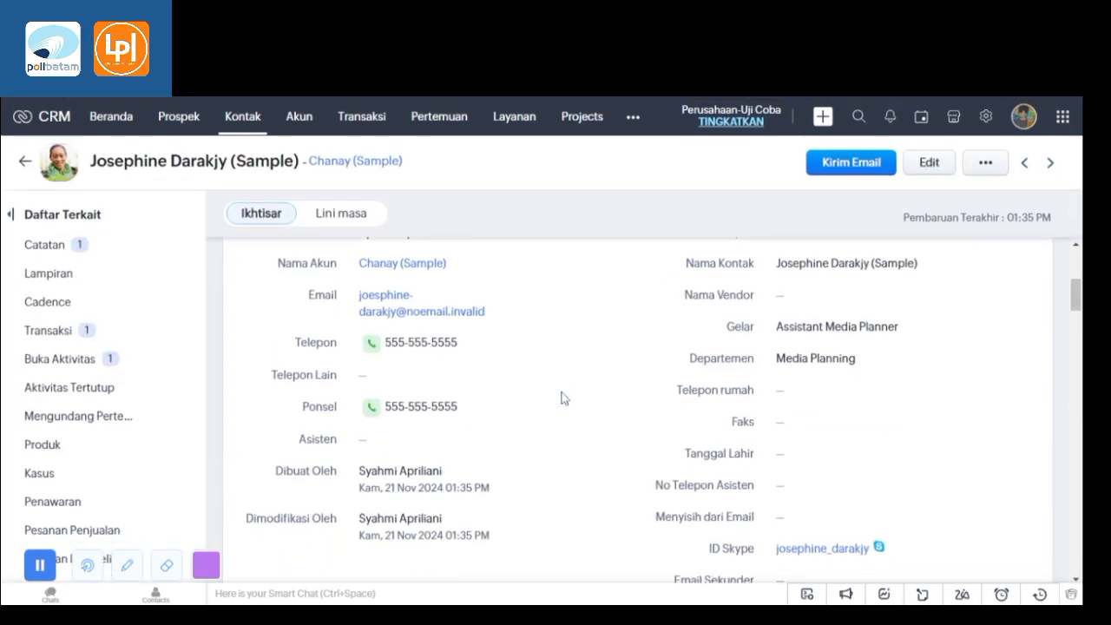
{"action": "scroll", "coordinate": [561, 401], "scroll_direction": "down", "scroll_amount": 10}
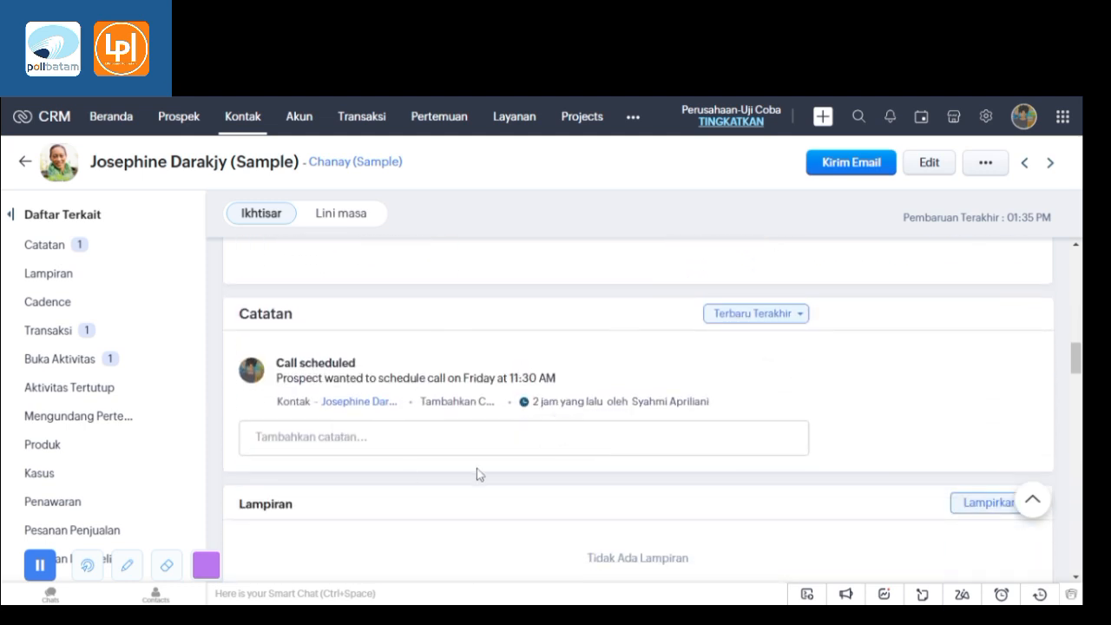
{"action": "scroll", "coordinate": [478, 471], "scroll_direction": "down", "scroll_amount": 4}
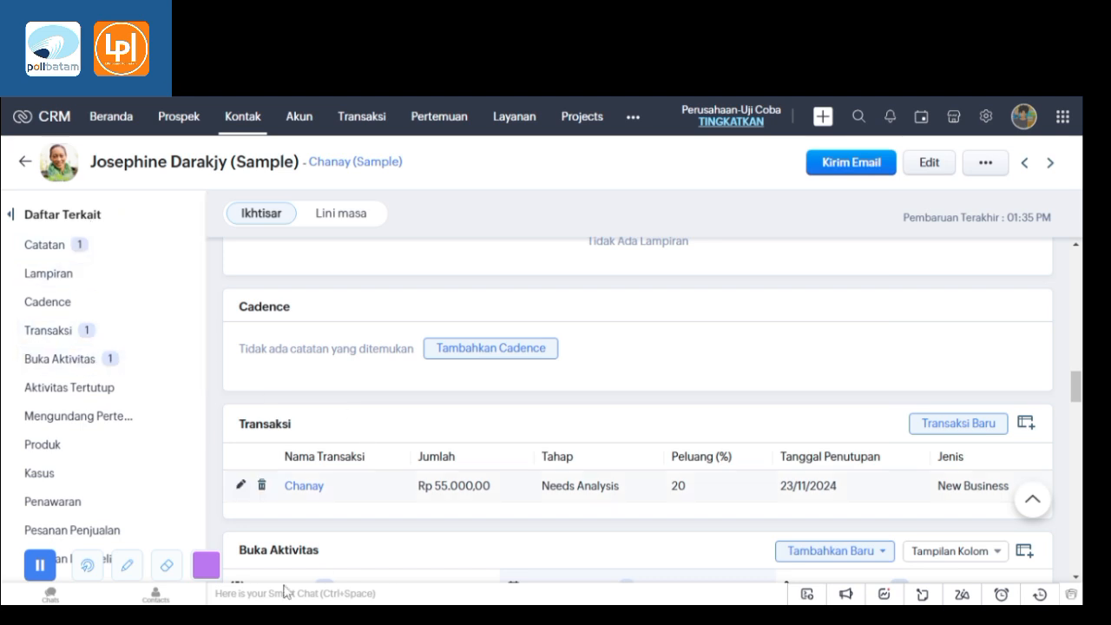
{"action": "left_click", "coordinate": [24, 161]}
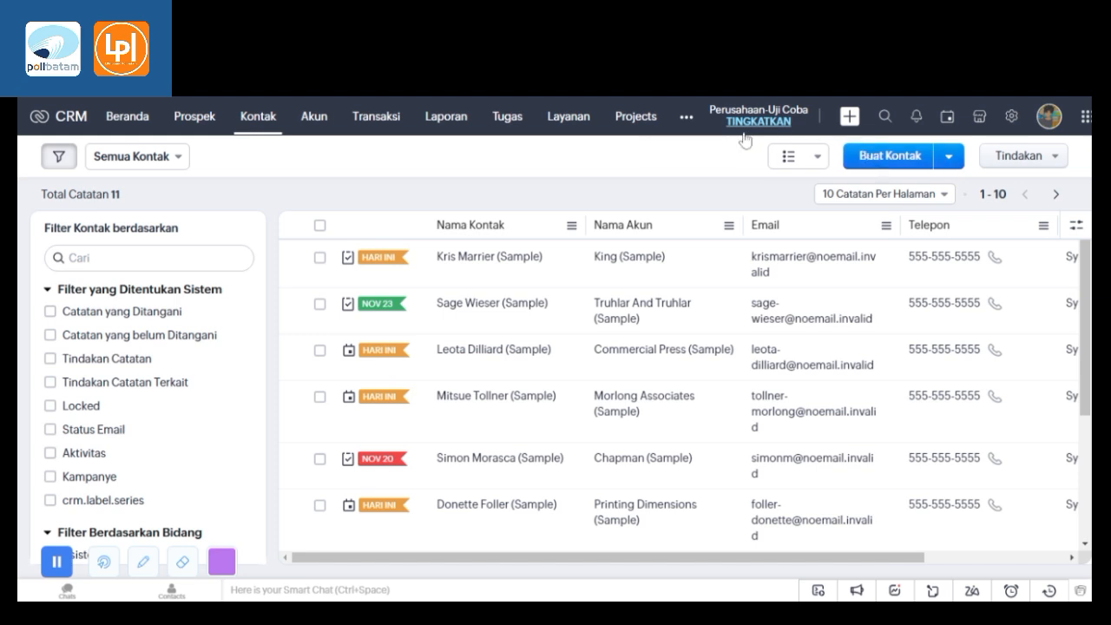
Open the Tugas board and scroll to the 12 tasks in Tidak Dihitung.
{"action": "left_click", "coordinate": [507, 122]}
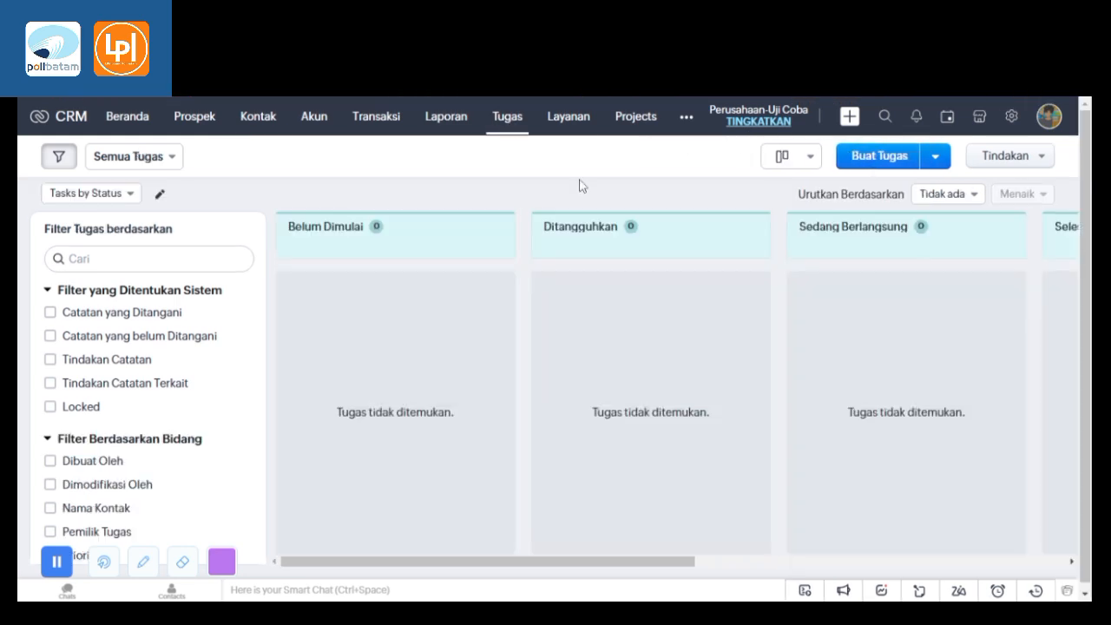
{"action": "left_click_drag", "start_coordinate": [665, 562], "coordinate": [1062, 551]}
{"action": "scroll", "coordinate": [958, 329], "scroll_direction": "down", "scroll_amount": 2}
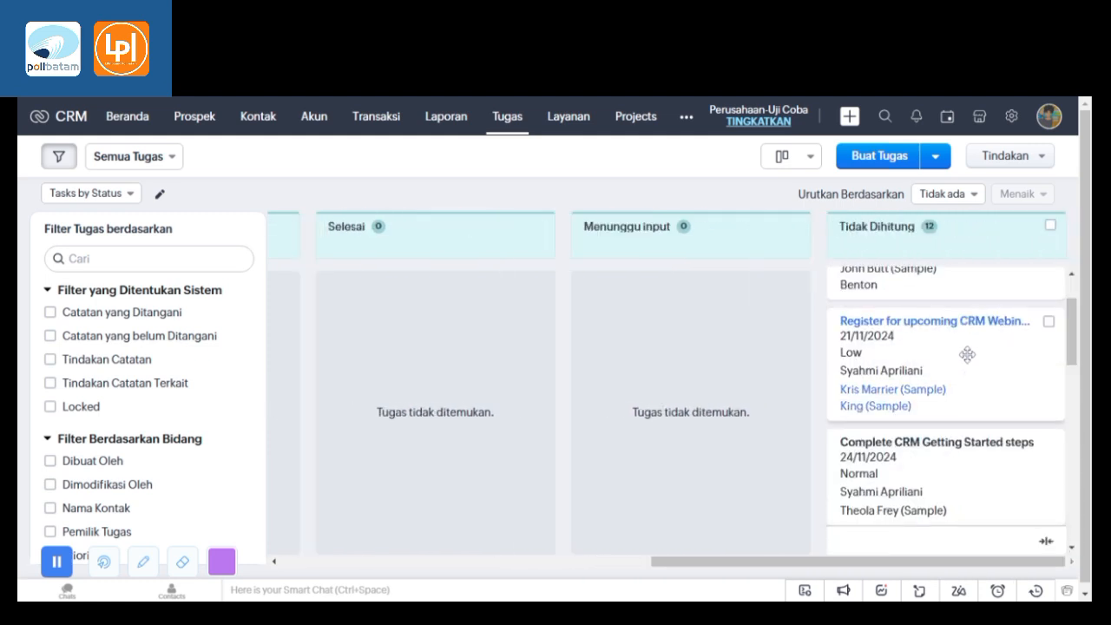
{"action": "scroll", "coordinate": [966, 354], "scroll_direction": "down", "scroll_amount": 3}
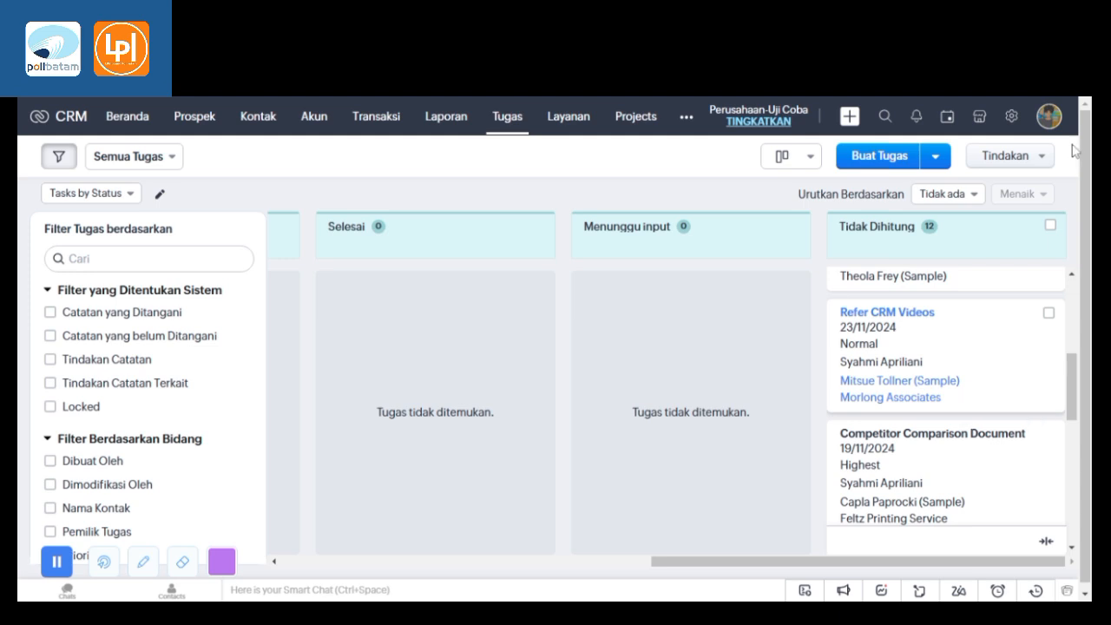
{"action": "scroll", "coordinate": [929, 308], "scroll_direction": "down", "scroll_amount": 1}
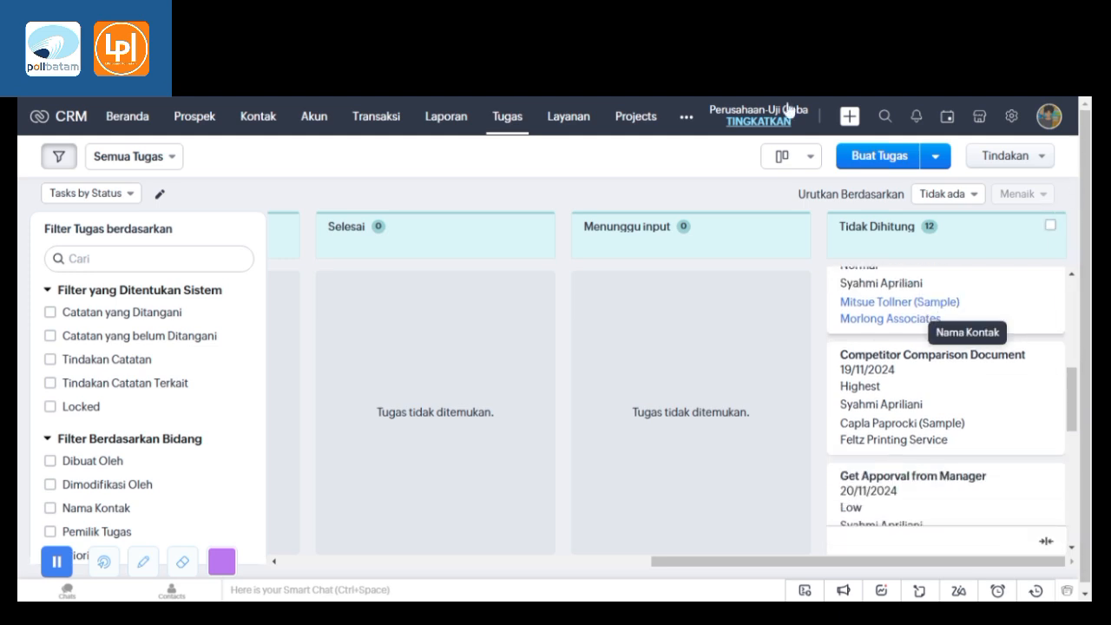
{"action": "scroll", "coordinate": [958, 414], "scroll_direction": "down", "scroll_amount": 3}
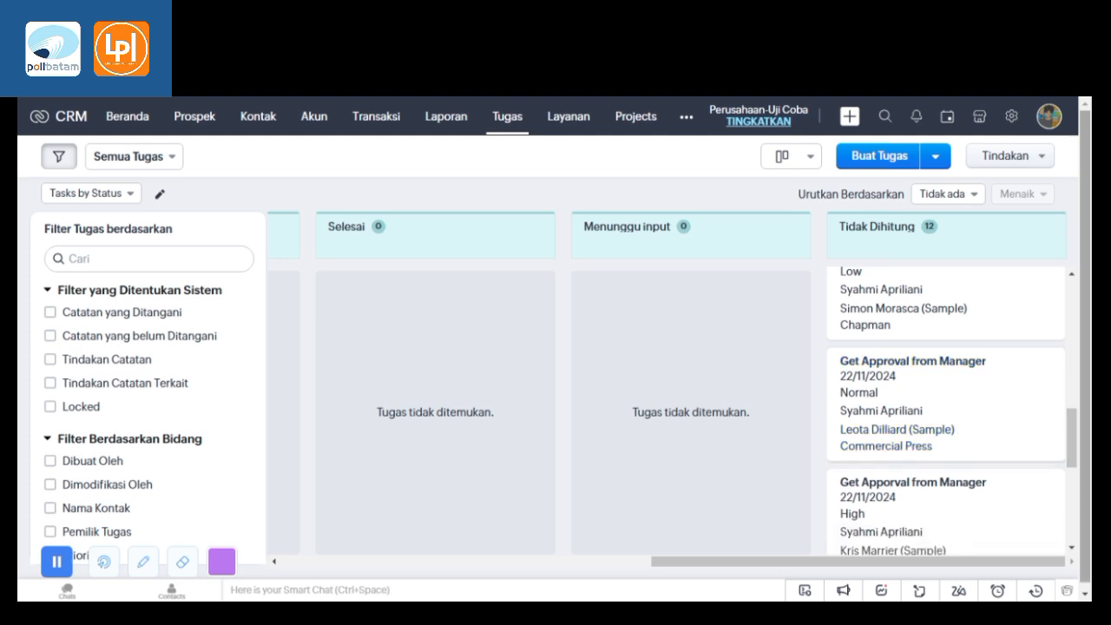
{"action": "scroll", "coordinate": [958, 414], "scroll_direction": "down", "scroll_amount": 6}
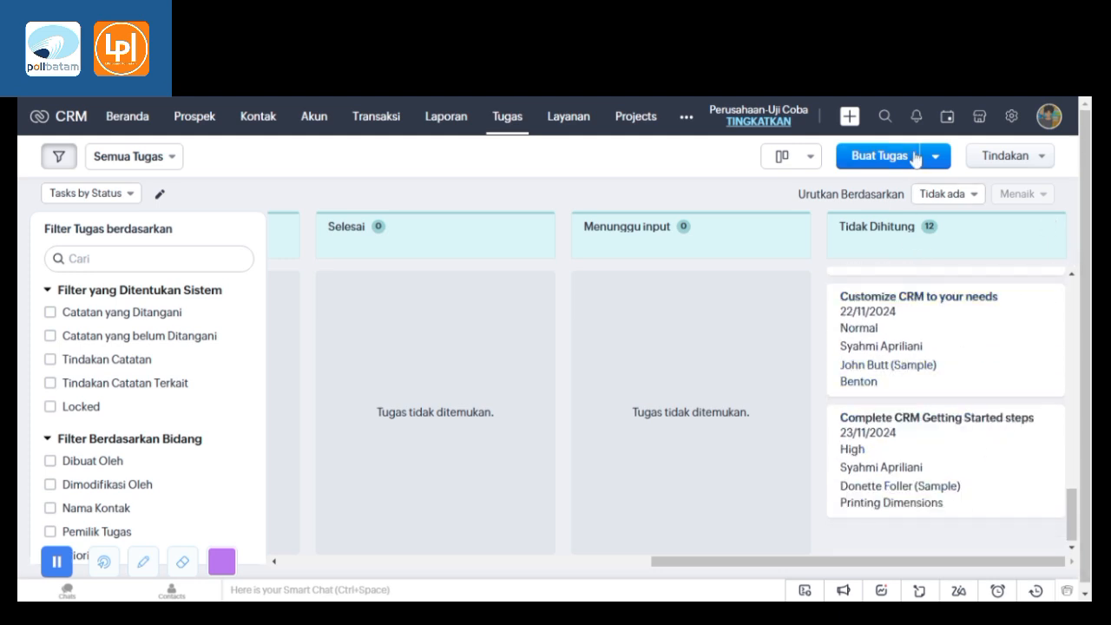
Start a new task with subject Pertemuan and due date 25/11/2024.
{"action": "left_click", "coordinate": [879, 155]}
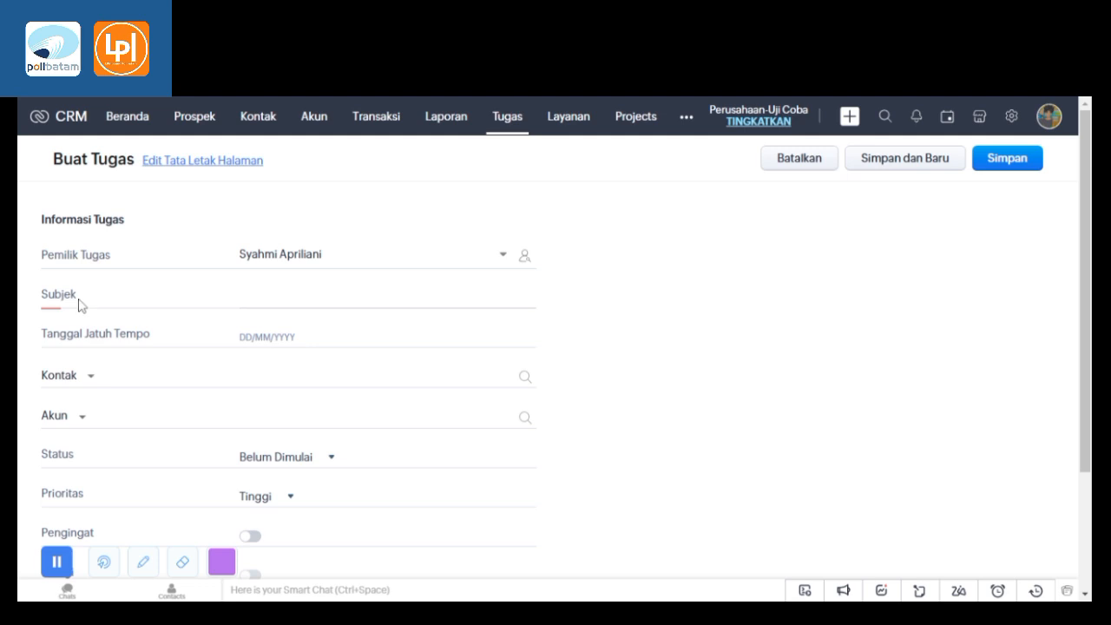
{"action": "left_click", "coordinate": [243, 298]}
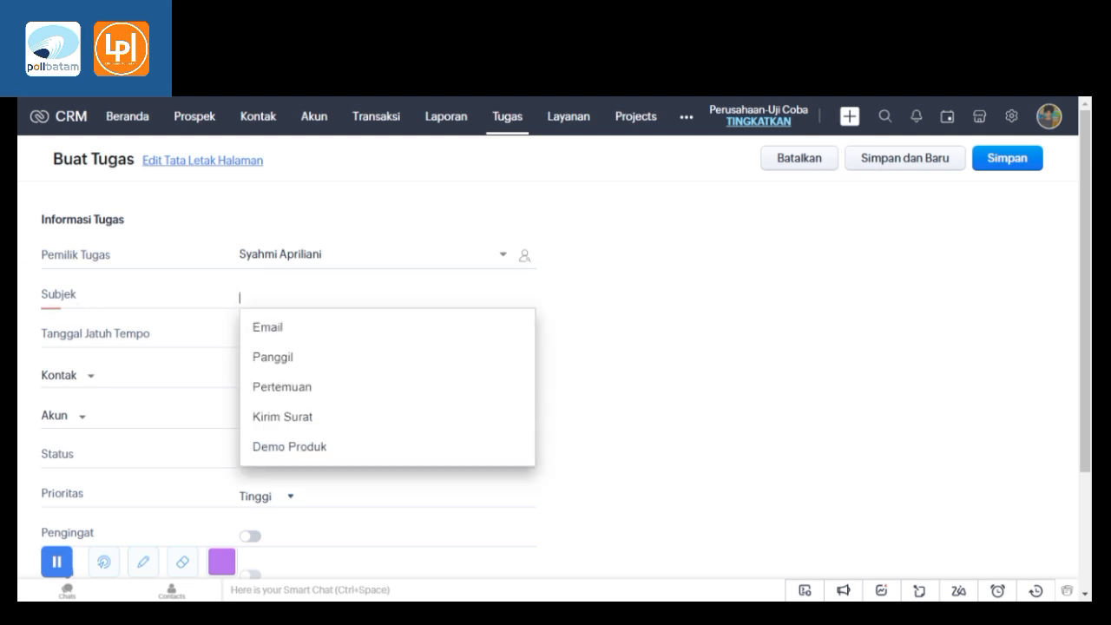
{"action": "left_click", "coordinate": [335, 387]}
{"action": "left_click", "coordinate": [324, 340]}
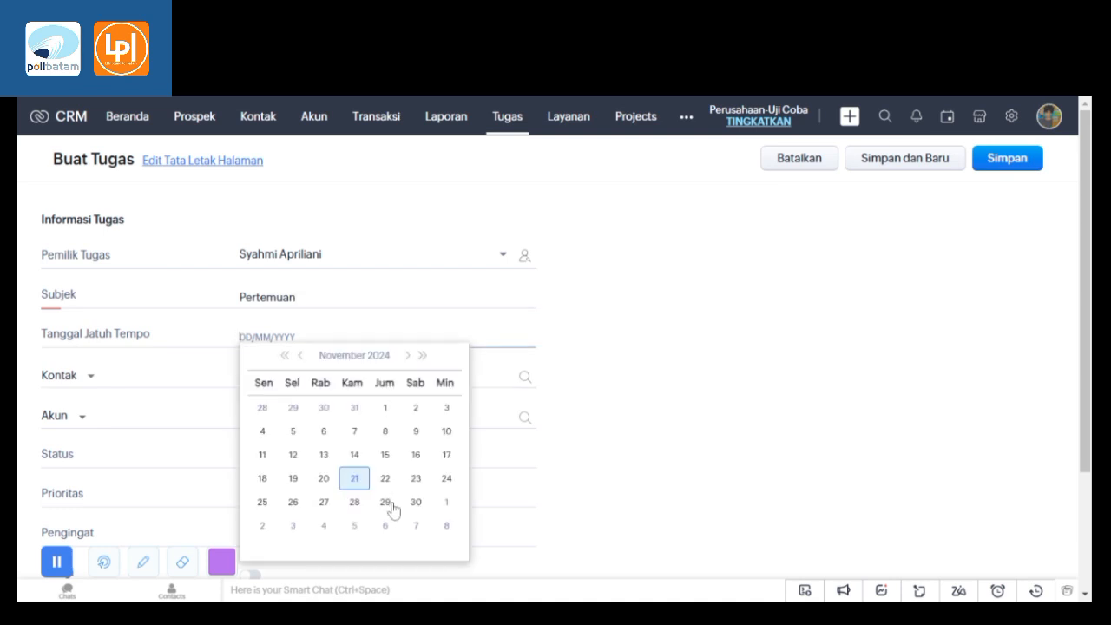
{"action": "left_click", "coordinate": [263, 502]}
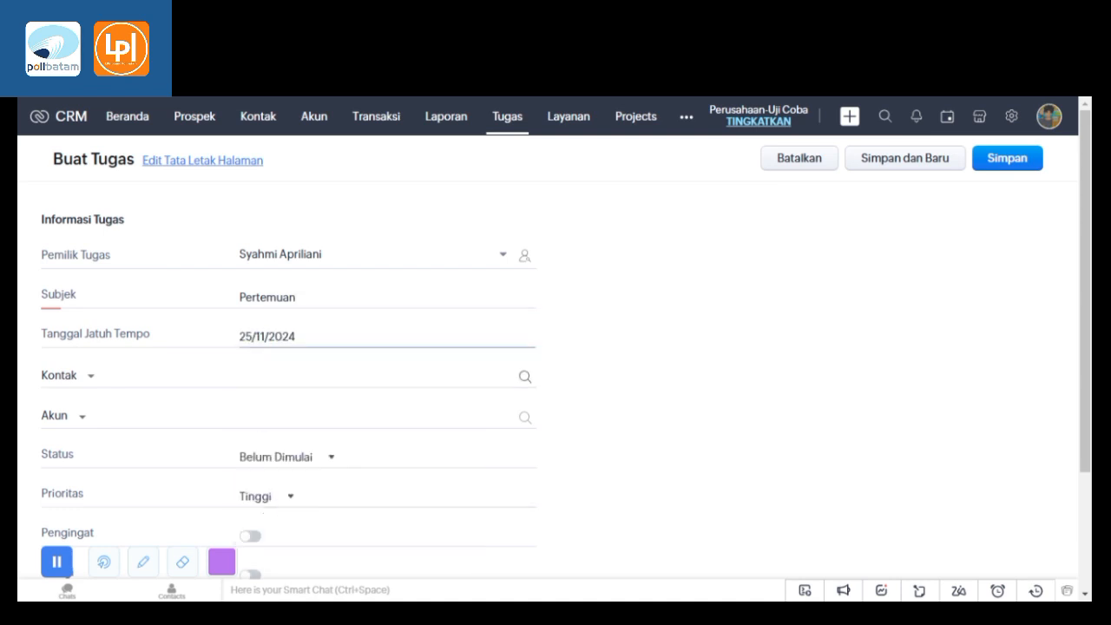
Link the task to the sample contact from account Truhlar And Truhlar.
{"action": "left_click", "coordinate": [286, 373]}
{"action": "scroll", "coordinate": [194, 371], "scroll_direction": "down", "scroll_amount": 1}
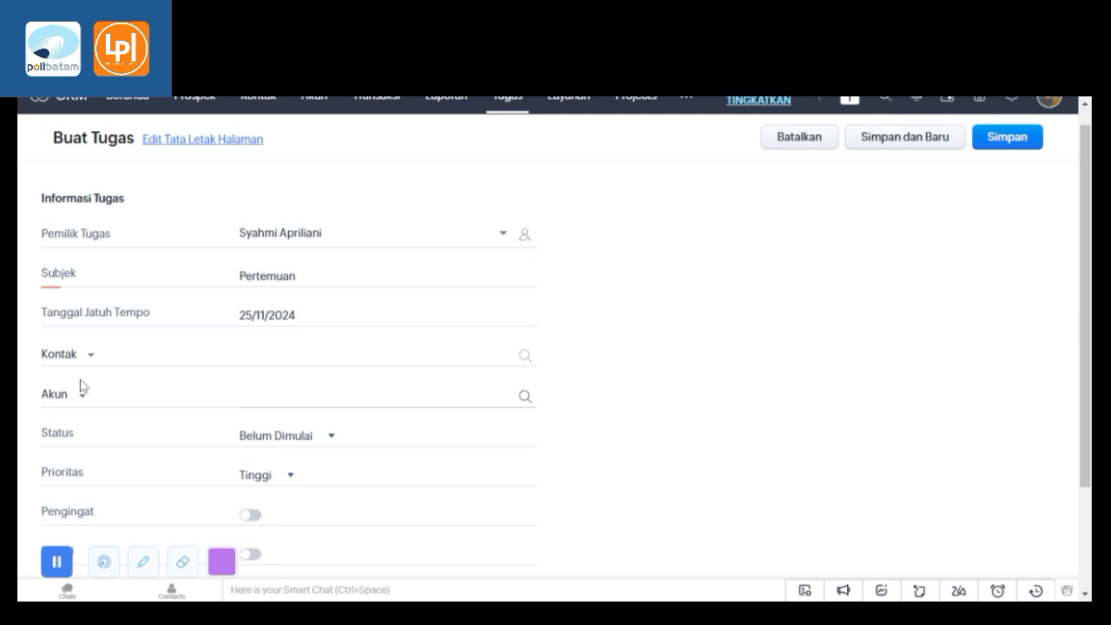
{"action": "left_click", "coordinate": [330, 368]}
{"action": "scroll", "coordinate": [356, 460], "scroll_direction": "down", "scroll_amount": 2}
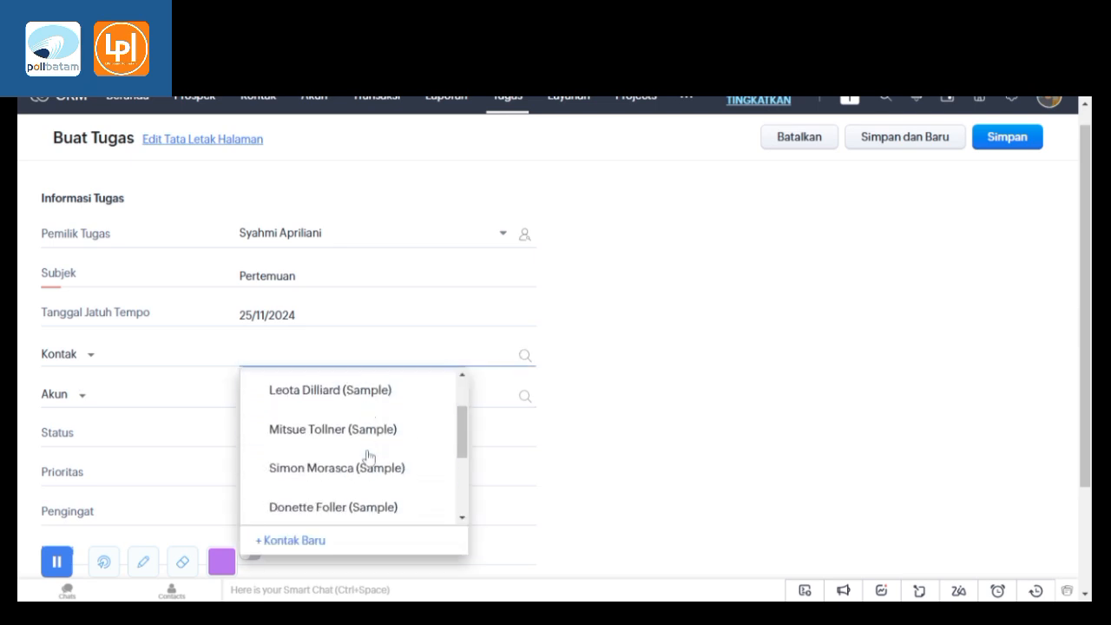
{"action": "scroll", "coordinate": [359, 507], "scroll_direction": "down", "scroll_amount": 2}
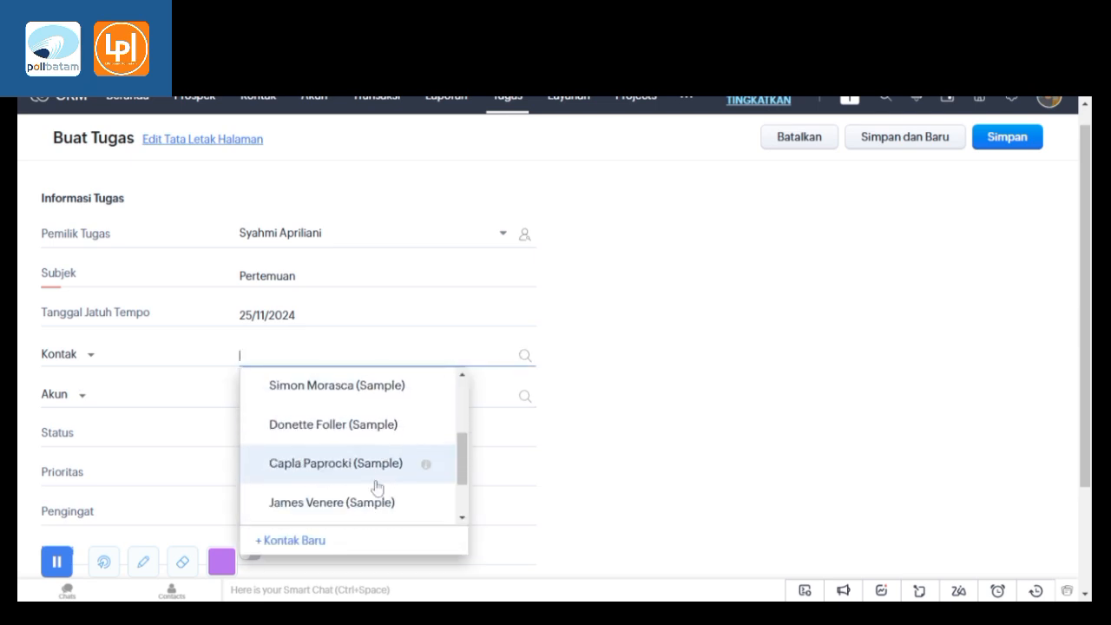
{"action": "scroll", "coordinate": [373, 434], "scroll_direction": "up", "scroll_amount": 4}
{"action": "left_click", "coordinate": [370, 425]}
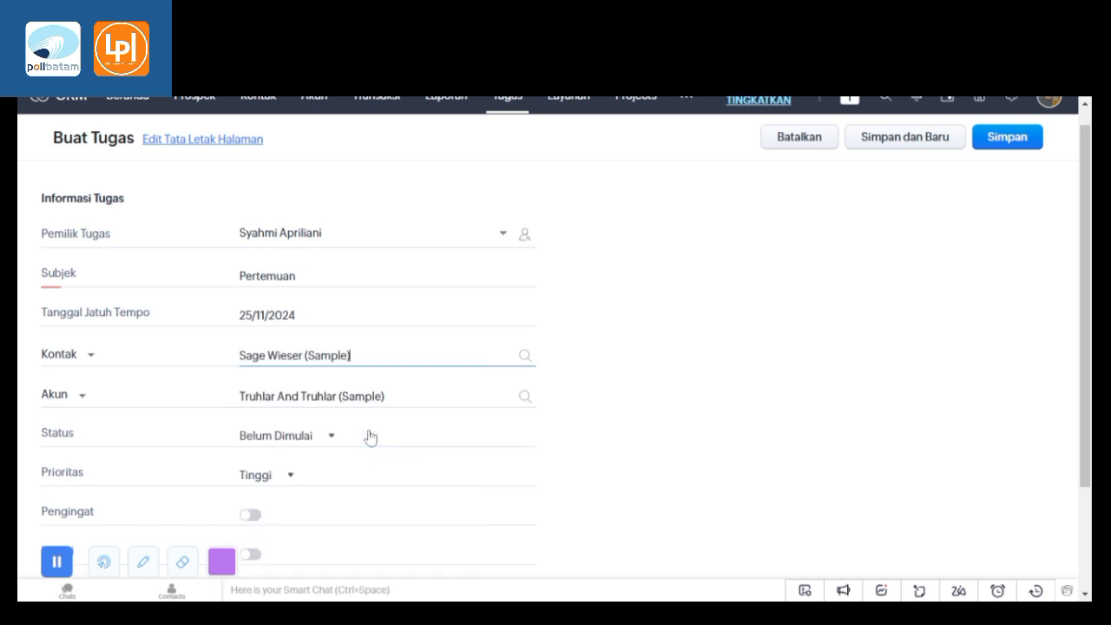
Keep the status Belum Dimulai and set the task priority to Normal.
{"action": "left_click", "coordinate": [289, 438]}
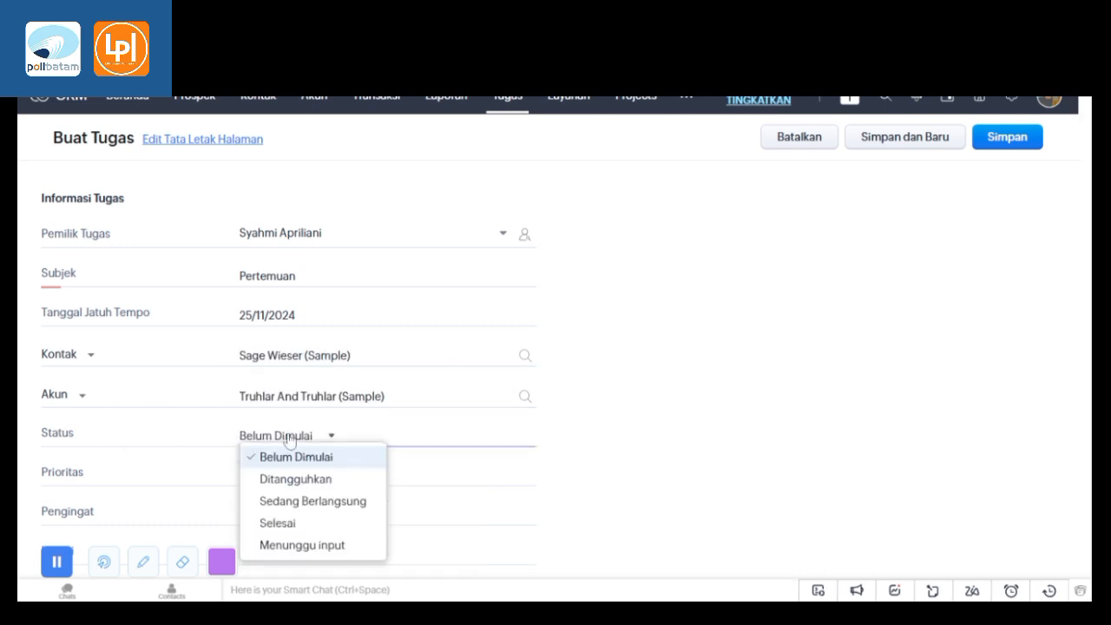
{"action": "left_click", "coordinate": [318, 460]}
{"action": "scroll", "coordinate": [379, 468], "scroll_direction": "down", "scroll_amount": 2}
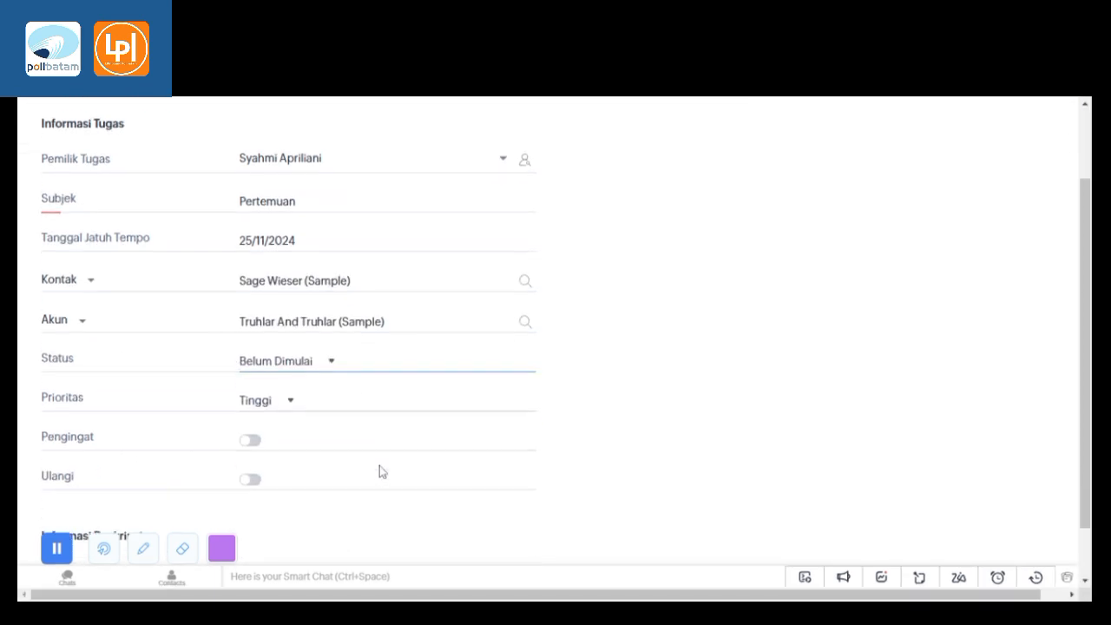
{"action": "left_click", "coordinate": [273, 396]}
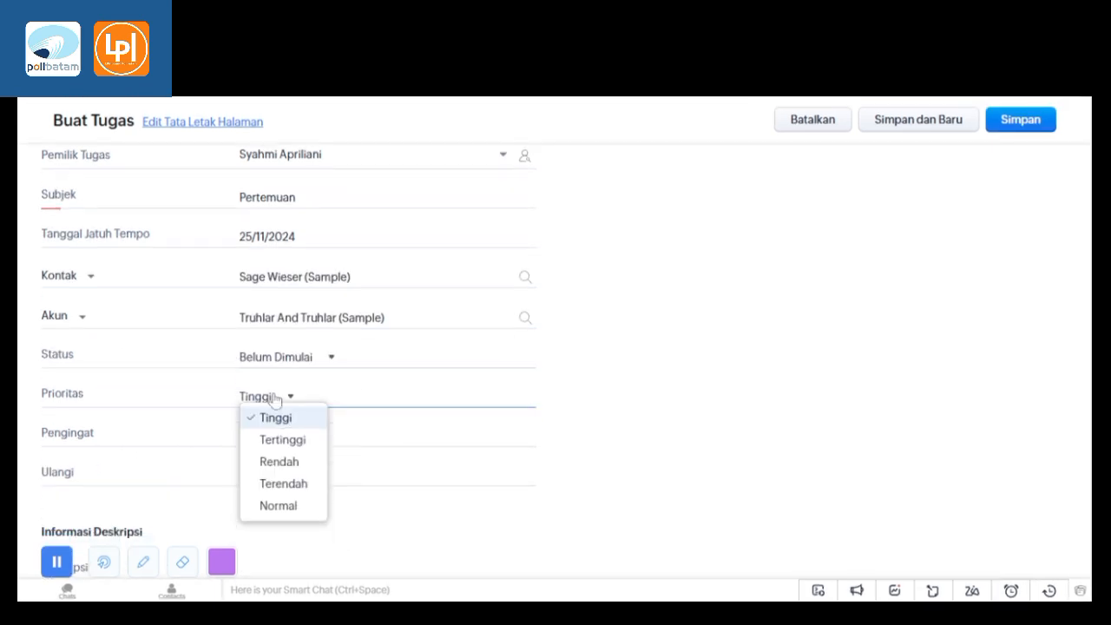
{"action": "left_click", "coordinate": [301, 507]}
{"action": "scroll", "coordinate": [322, 474], "scroll_direction": "down", "scroll_amount": 1}
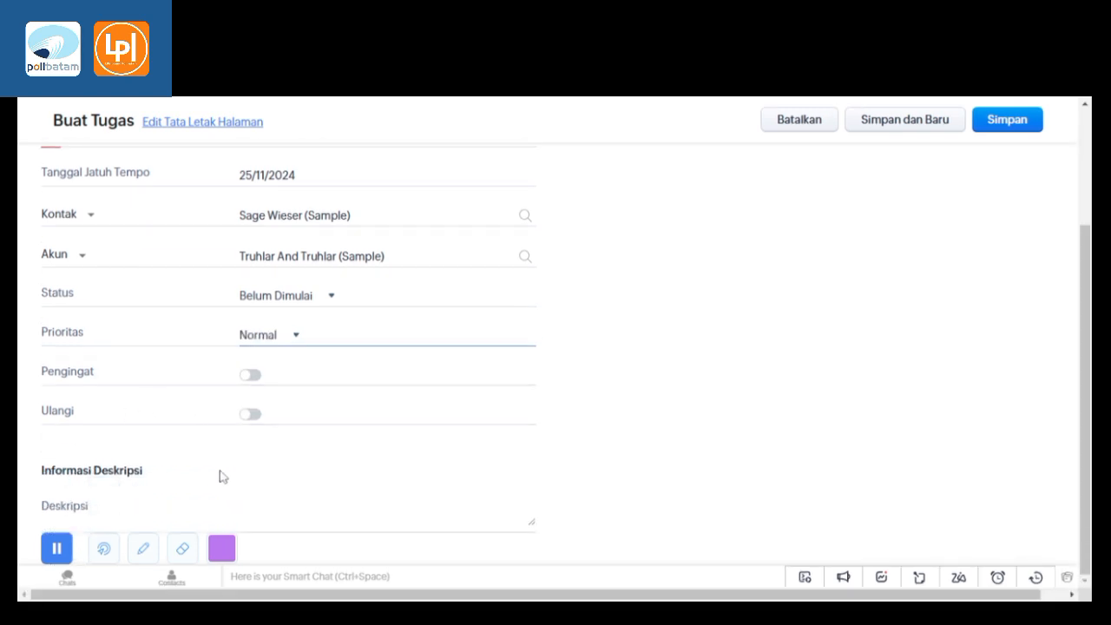
{"action": "left_click", "coordinate": [75, 504]}
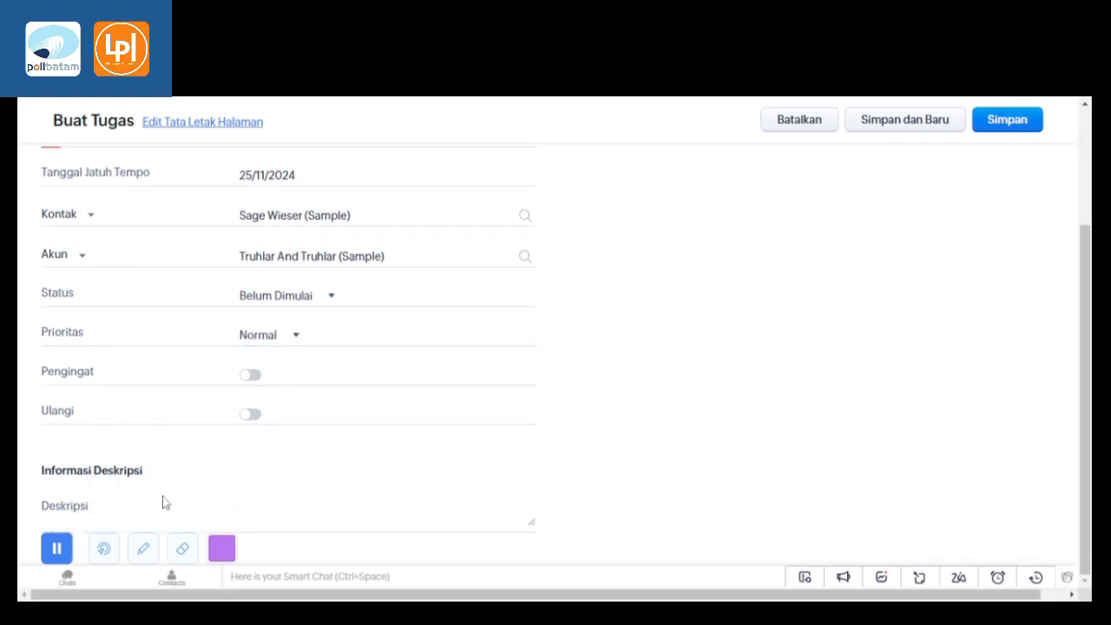
Write a description noting arrival 10 minutes earlier at Graha Pena.
{"action": "double_click", "coordinate": [75, 505]}
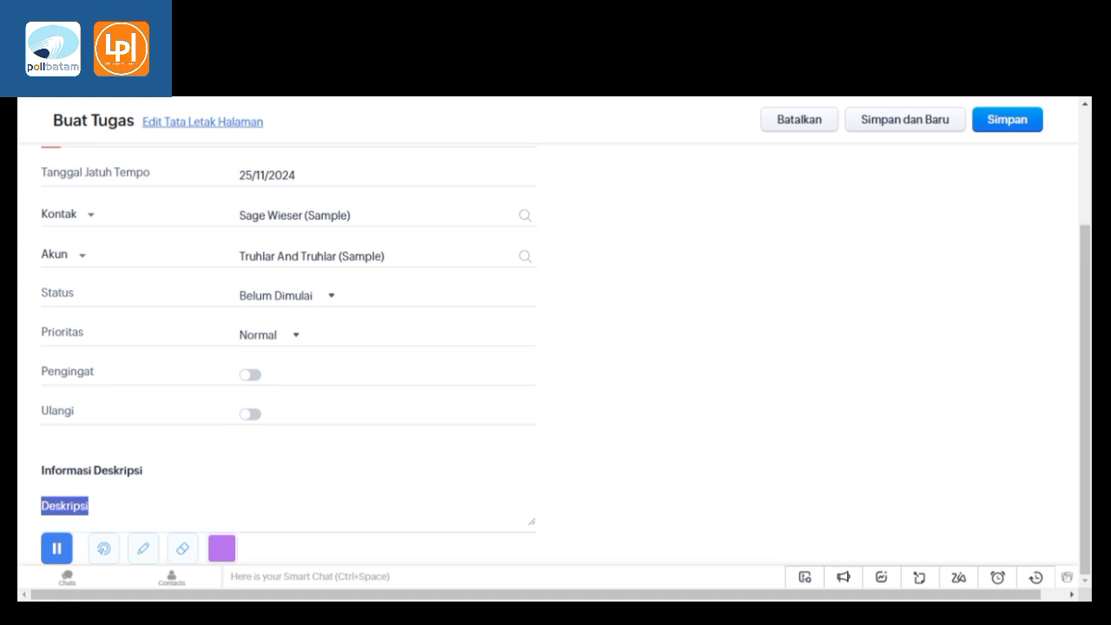
{"action": "left_click", "coordinate": [477, 520]}
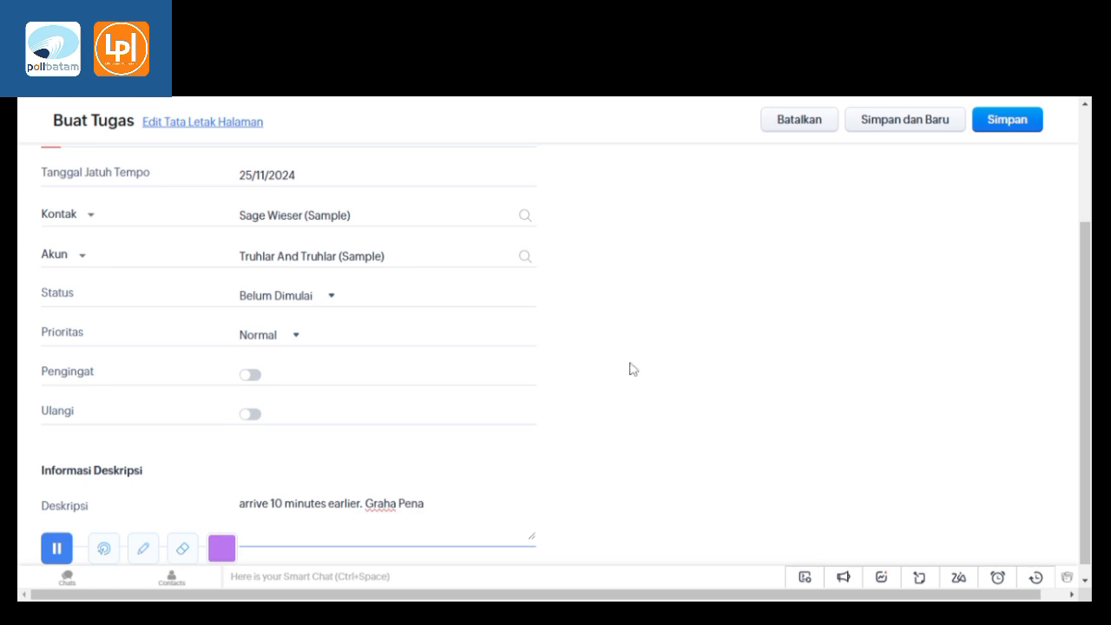
{"action": "scroll", "coordinate": [628, 390], "scroll_direction": "up", "scroll_amount": 5}
Save the Pertemuan task and look over its record page.
{"action": "left_click", "coordinate": [1004, 159]}
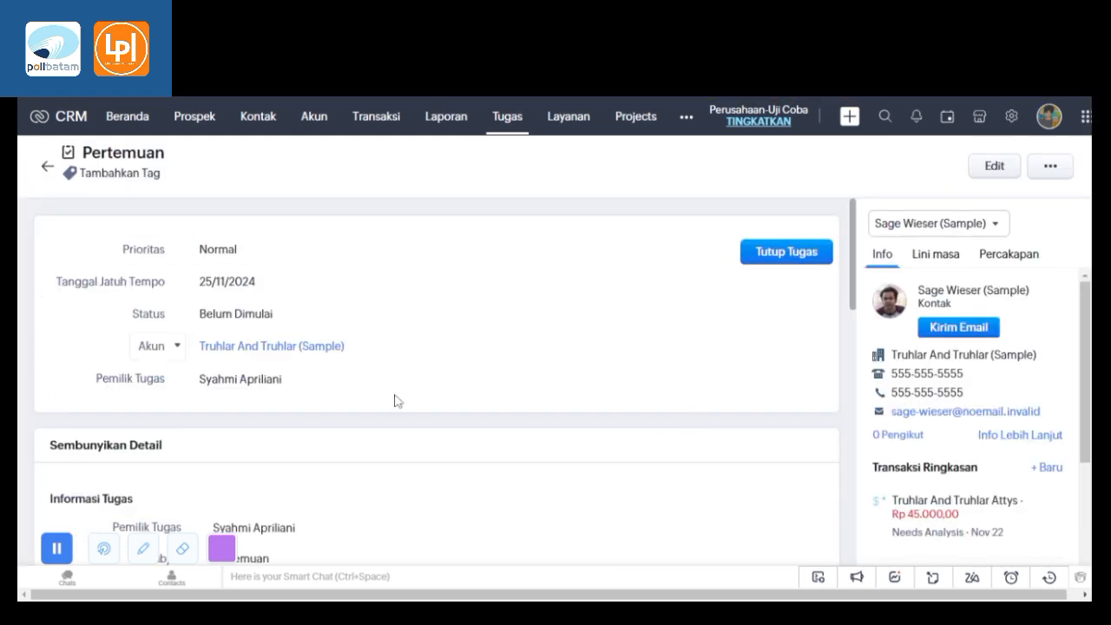
{"action": "scroll", "coordinate": [422, 392], "scroll_direction": "down", "scroll_amount": 10}
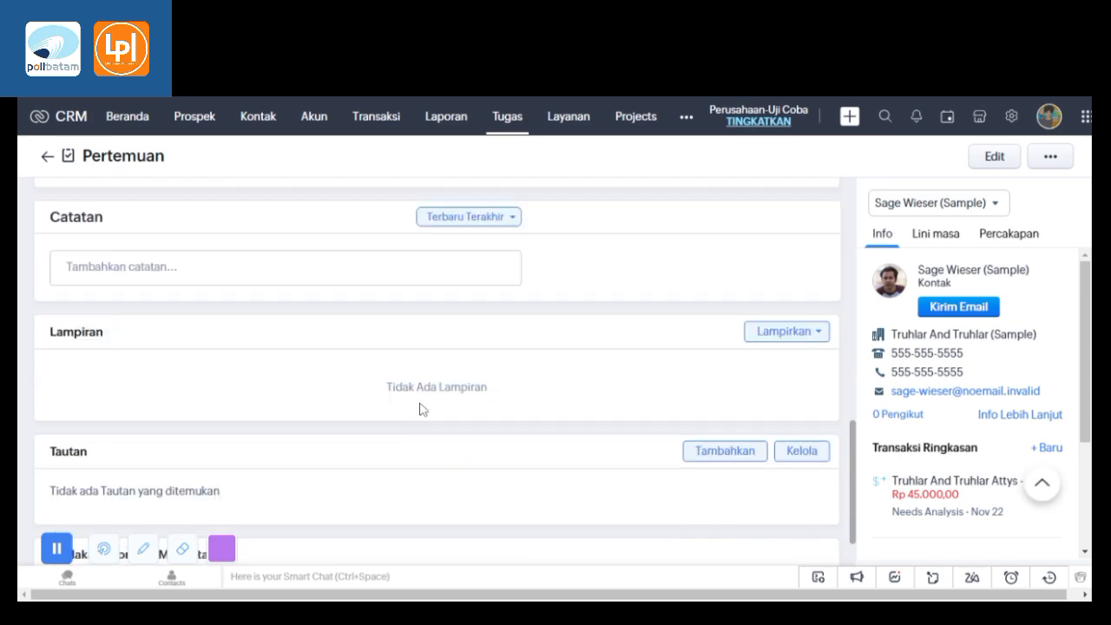
{"action": "scroll", "coordinate": [421, 409], "scroll_direction": "down", "scroll_amount": 2}
{"action": "scroll", "coordinate": [979, 400], "scroll_direction": "down", "scroll_amount": 3}
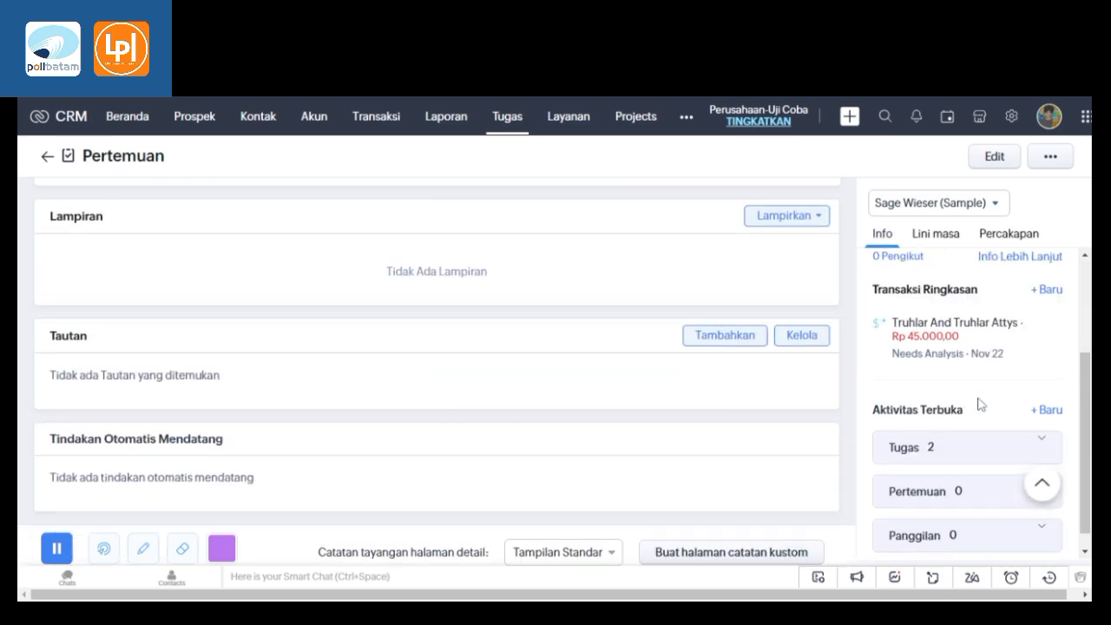
{"action": "scroll", "coordinate": [473, 416], "scroll_direction": "up", "scroll_amount": 10}
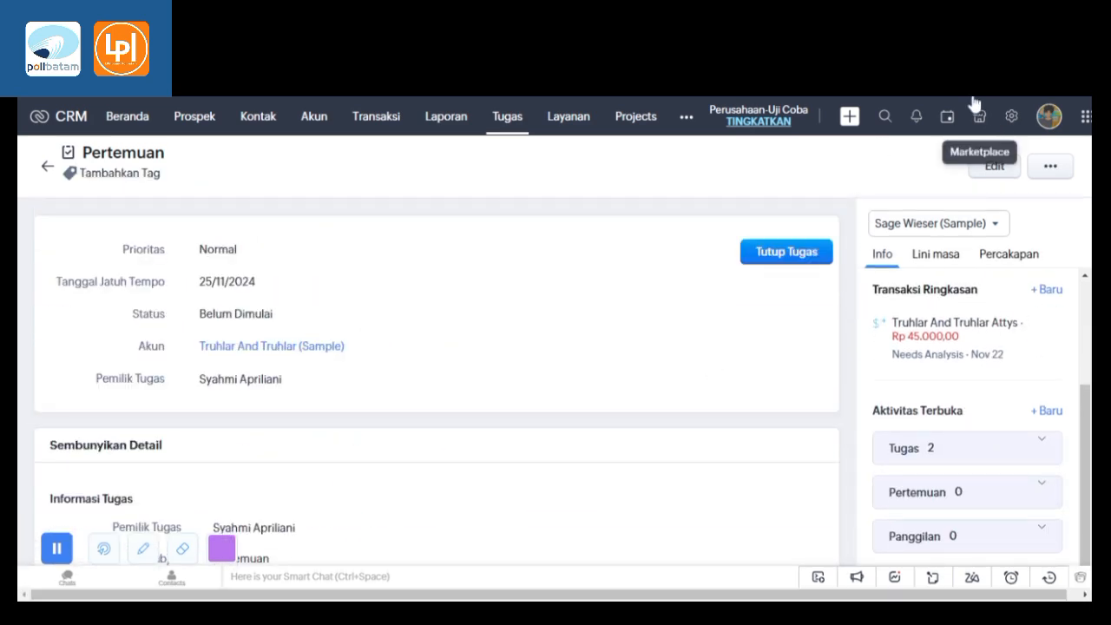
Return to Tugas and open the Pertemuan (meetings) module with 9 records.
{"action": "left_click", "coordinate": [61, 548]}
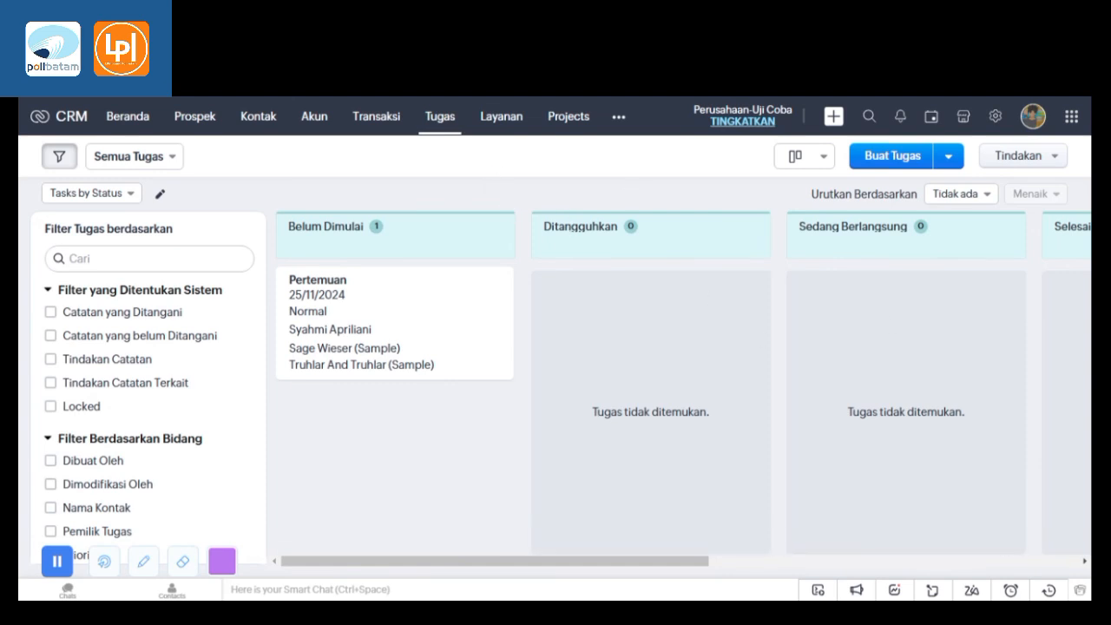
{"action": "left_click", "coordinate": [618, 121]}
{"action": "left_click", "coordinate": [633, 196]}
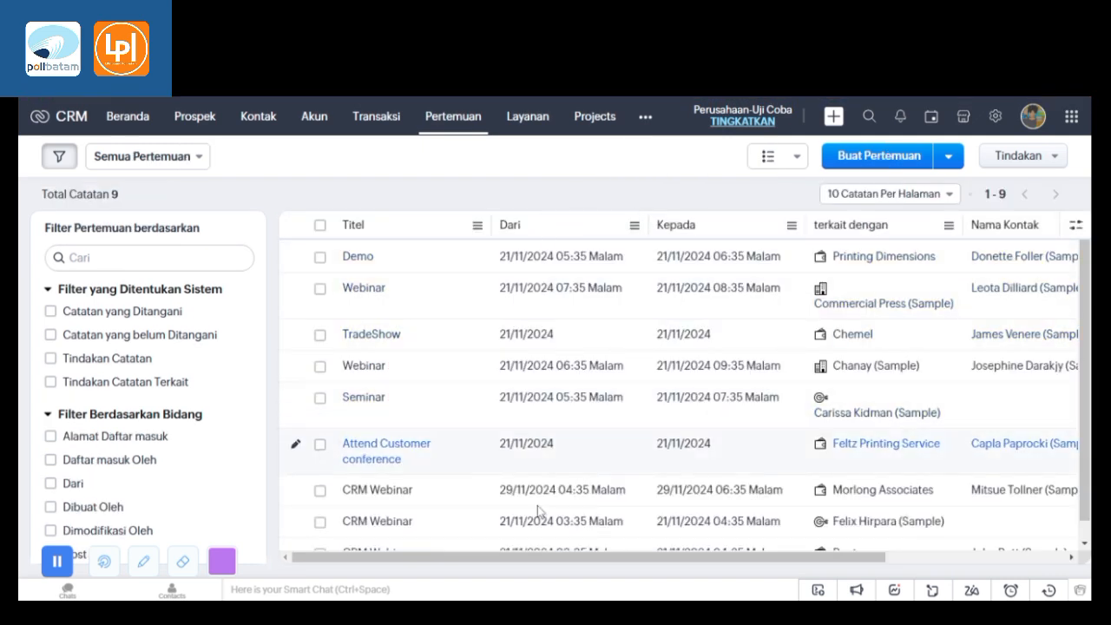
{"action": "left_click_drag", "start_coordinate": [551, 559], "coordinate": [467, 539]}
Open the CRM Webinar meeting of 29/11/2024 and review its details.
{"action": "left_click", "coordinate": [377, 490]}
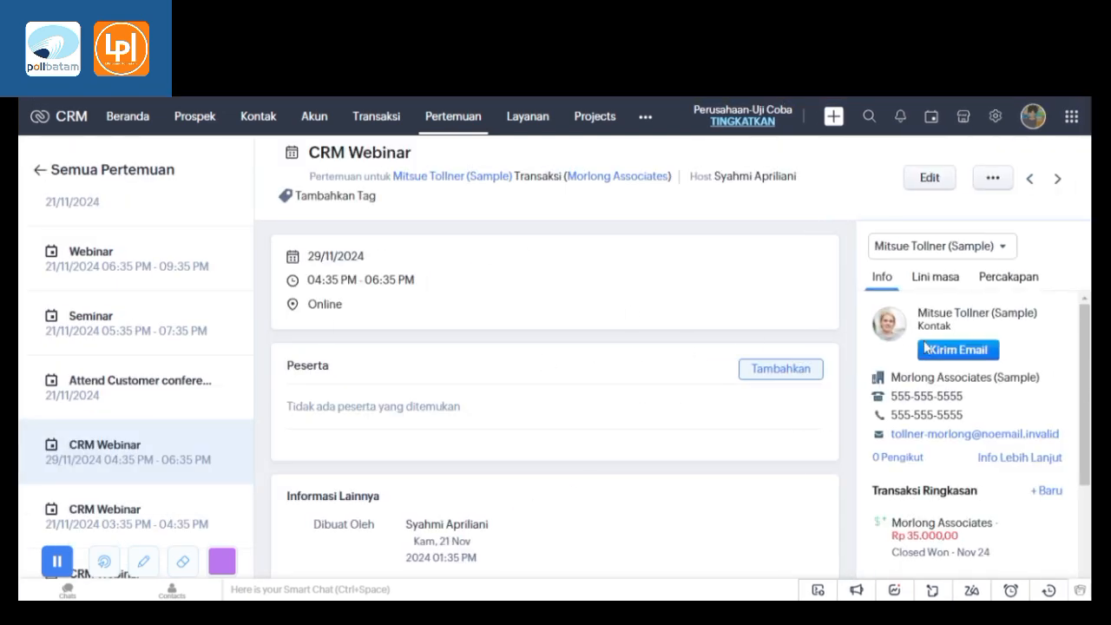
{"action": "scroll", "coordinate": [602, 459], "scroll_direction": "down", "scroll_amount": 5}
{"action": "scroll", "coordinate": [602, 469], "scroll_direction": "down", "scroll_amount": 1}
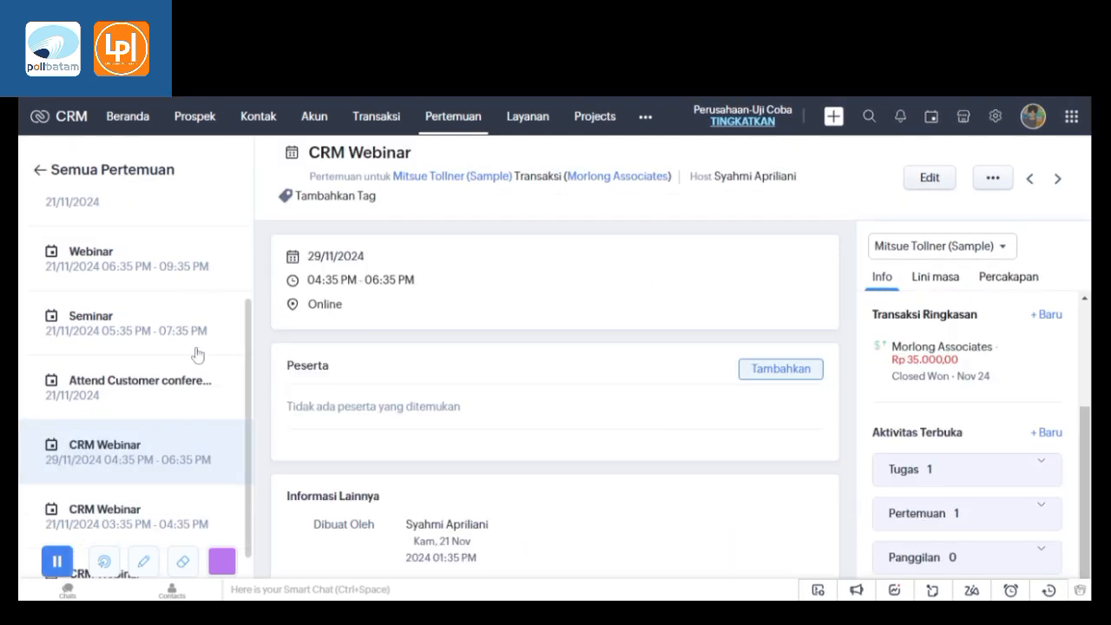
{"action": "scroll", "coordinate": [196, 358], "scroll_direction": "down", "scroll_amount": 1}
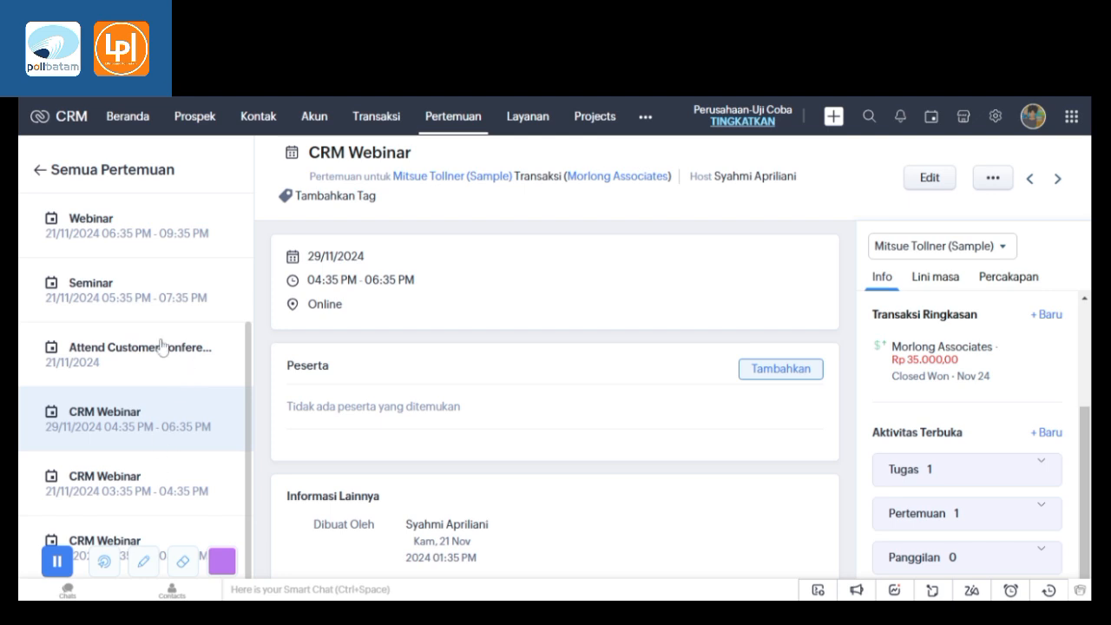
Review the Seminar and Demo meeting records from the left list.
{"action": "left_click", "coordinate": [116, 312]}
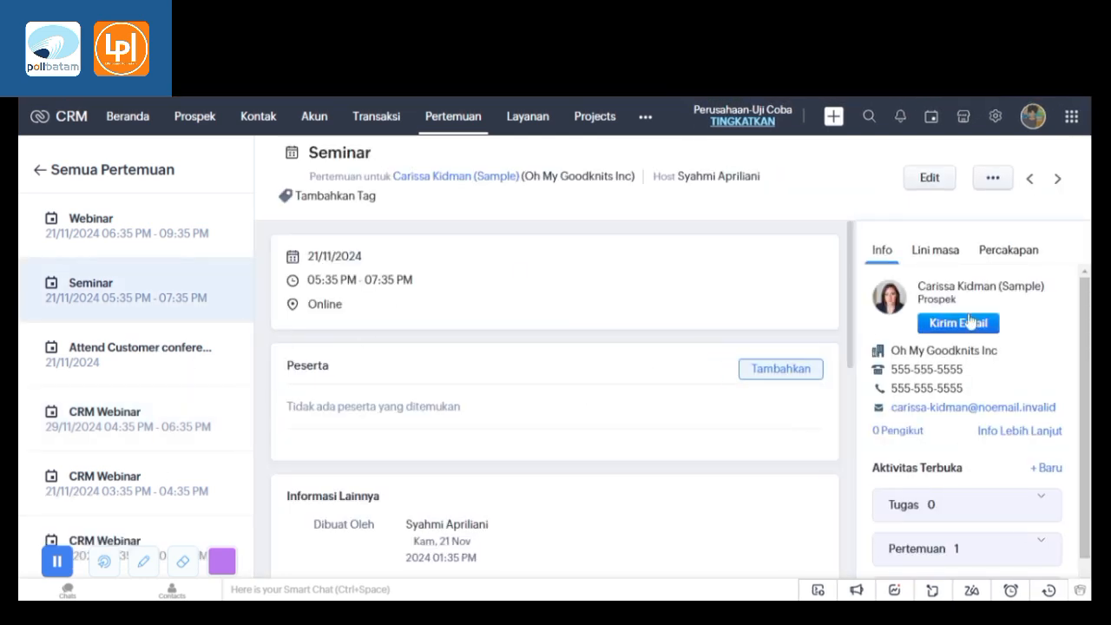
{"action": "scroll", "coordinate": [587, 389], "scroll_direction": "down", "scroll_amount": 5}
{"action": "scroll", "coordinate": [110, 399], "scroll_direction": "up", "scroll_amount": 2}
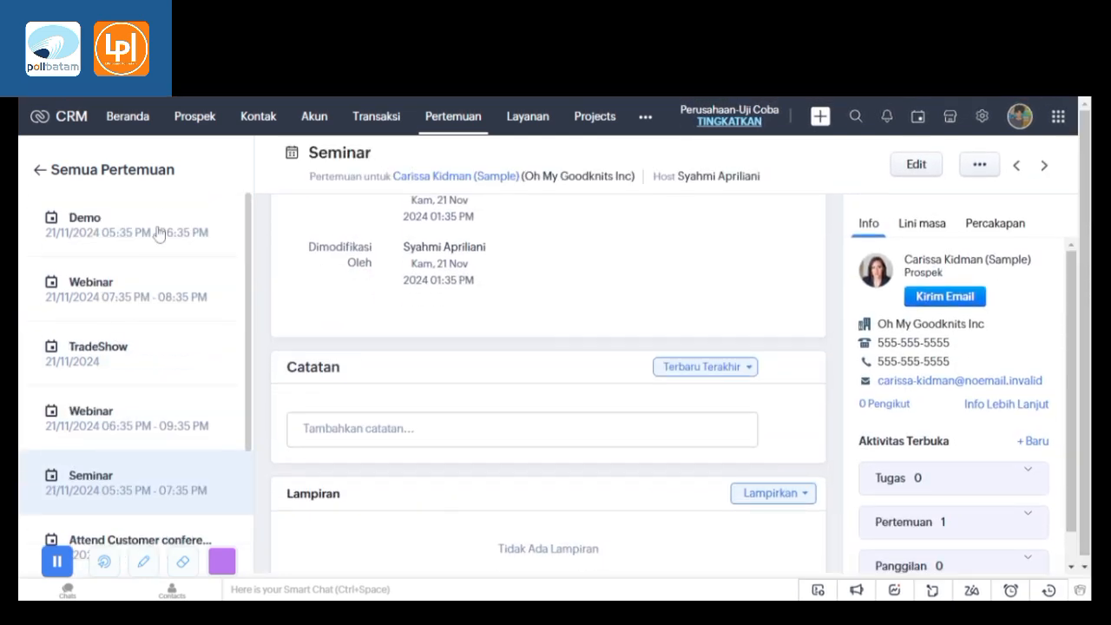
{"action": "left_click", "coordinate": [53, 219]}
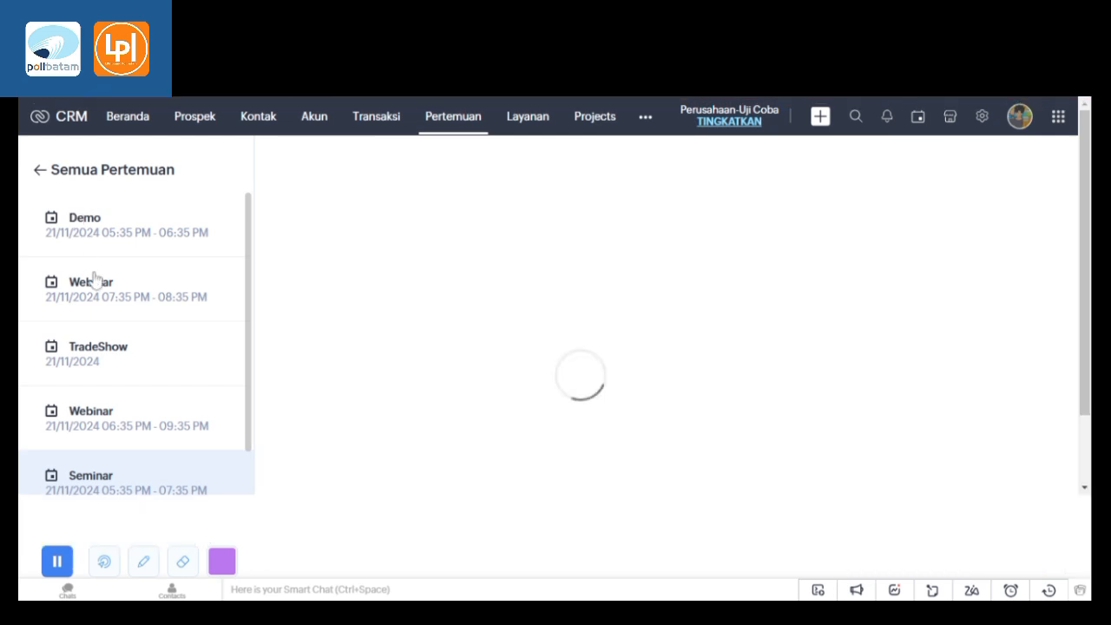
{"action": "scroll", "coordinate": [605, 387], "scroll_direction": "down", "scroll_amount": 3}
{"action": "scroll", "coordinate": [596, 416], "scroll_direction": "up", "scroll_amount": 5}
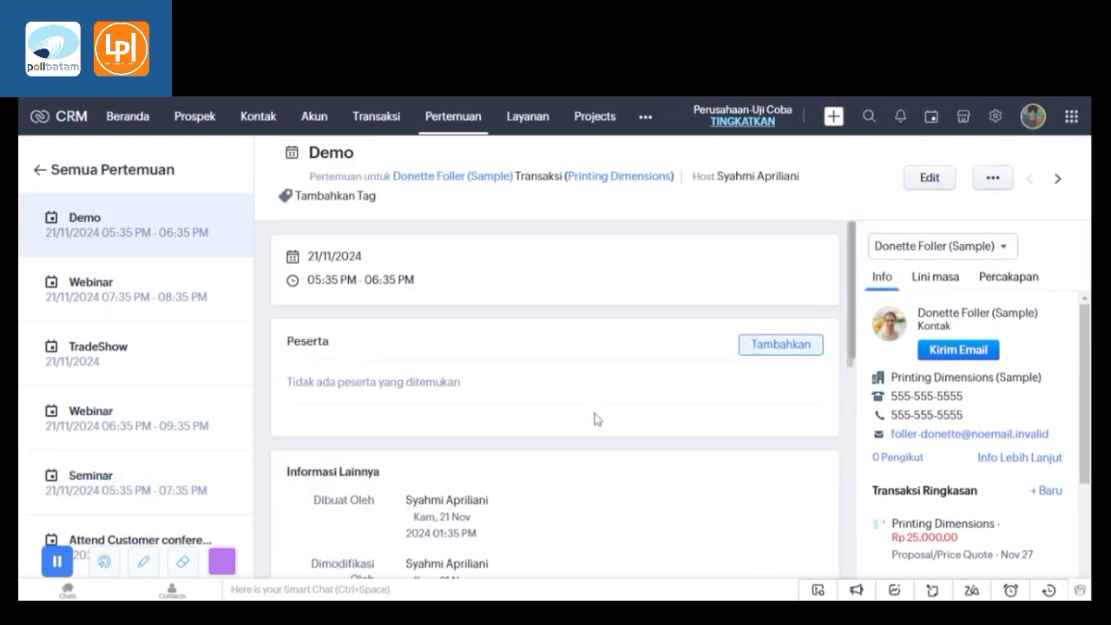
{"action": "scroll", "coordinate": [971, 408], "scroll_direction": "down", "scroll_amount": 3}
Expand and collapse the contact's open meetings and open tasks under Aktivitas Terbuka.
{"action": "left_click", "coordinate": [985, 513]}
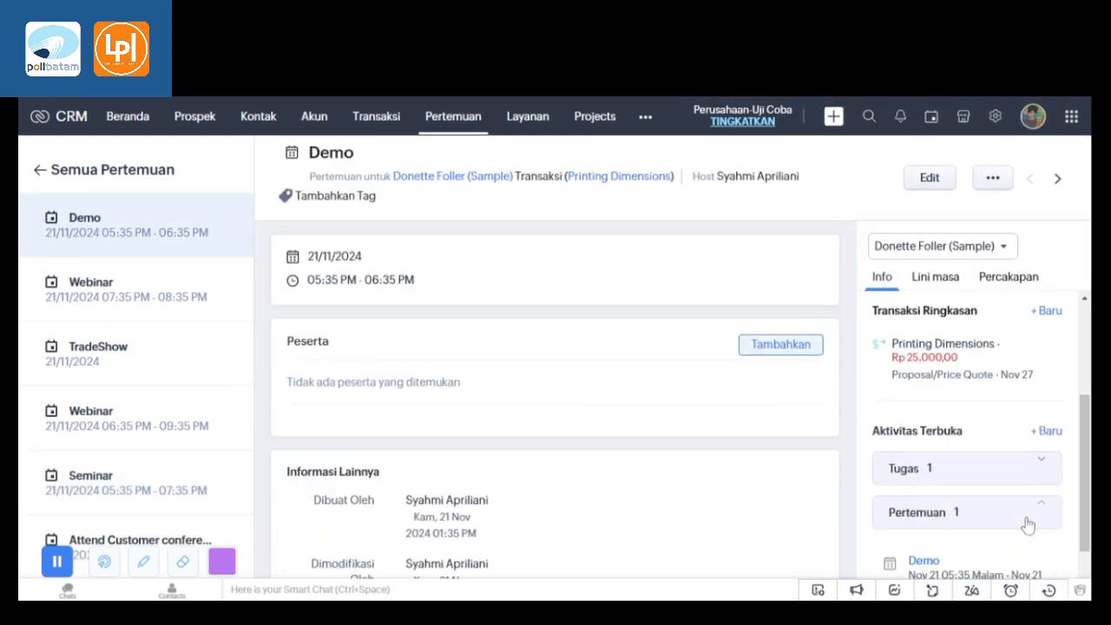
{"action": "scroll", "coordinate": [980, 469], "scroll_direction": "down", "scroll_amount": 1}
{"action": "left_click", "coordinate": [986, 415]}
{"action": "left_click", "coordinate": [992, 411]}
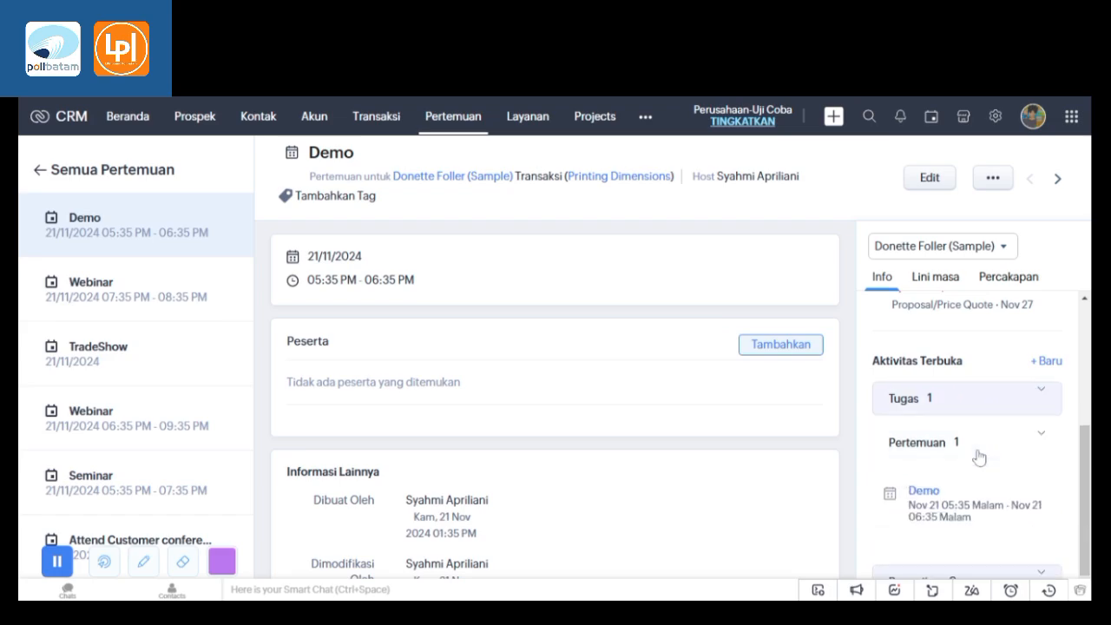
{"action": "left_click", "coordinate": [980, 456]}
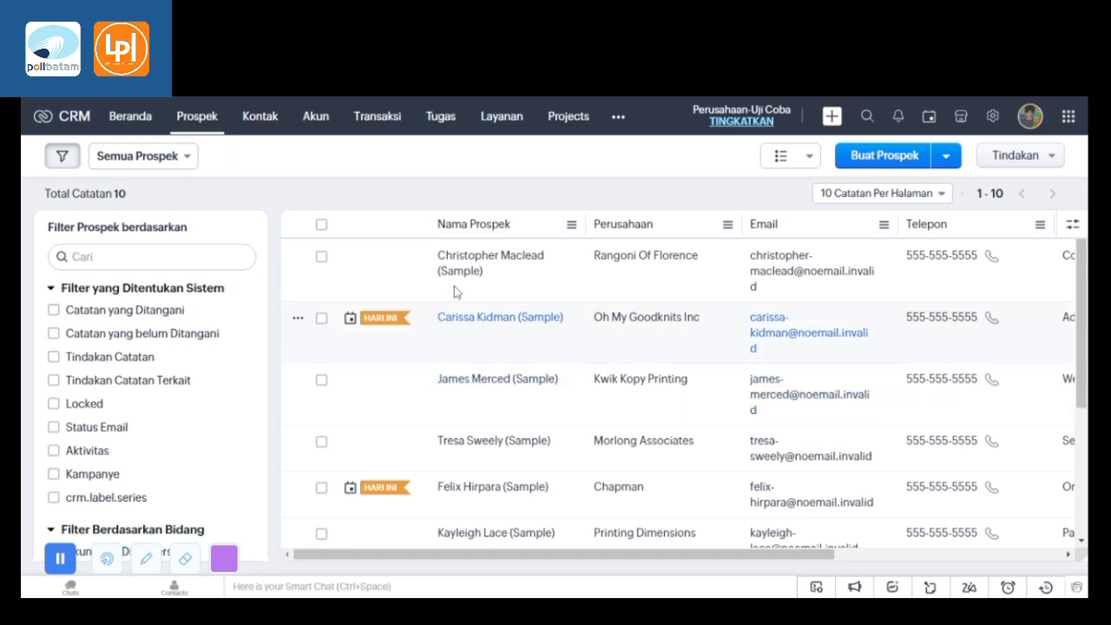
{"action": "left_click", "coordinate": [466, 322]}
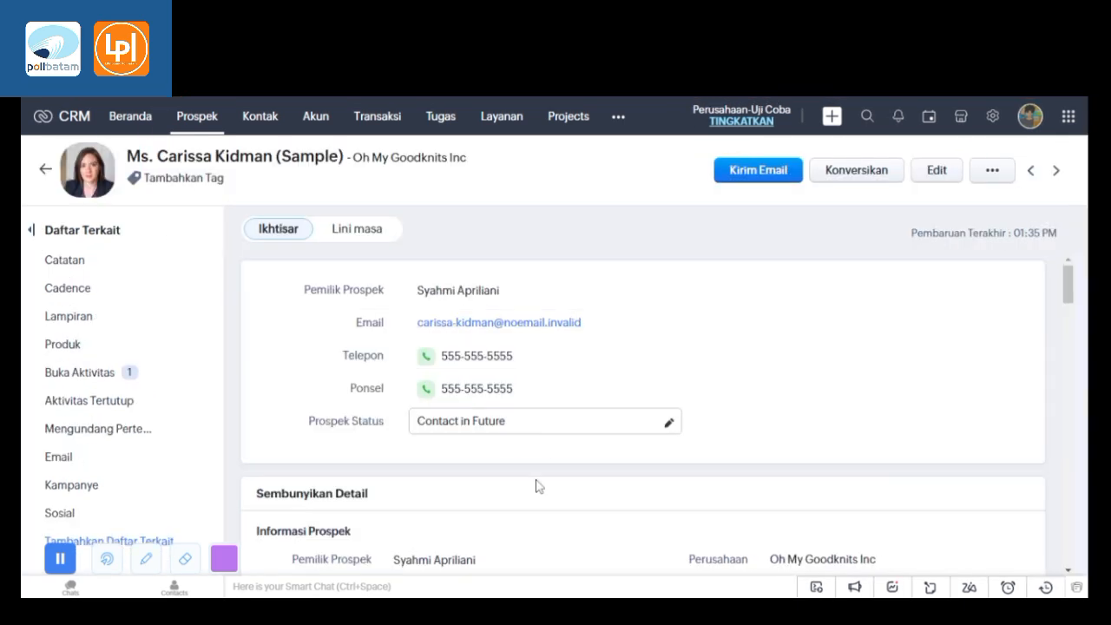
{"action": "scroll", "coordinate": [535, 486], "scroll_direction": "down", "scroll_amount": 3}
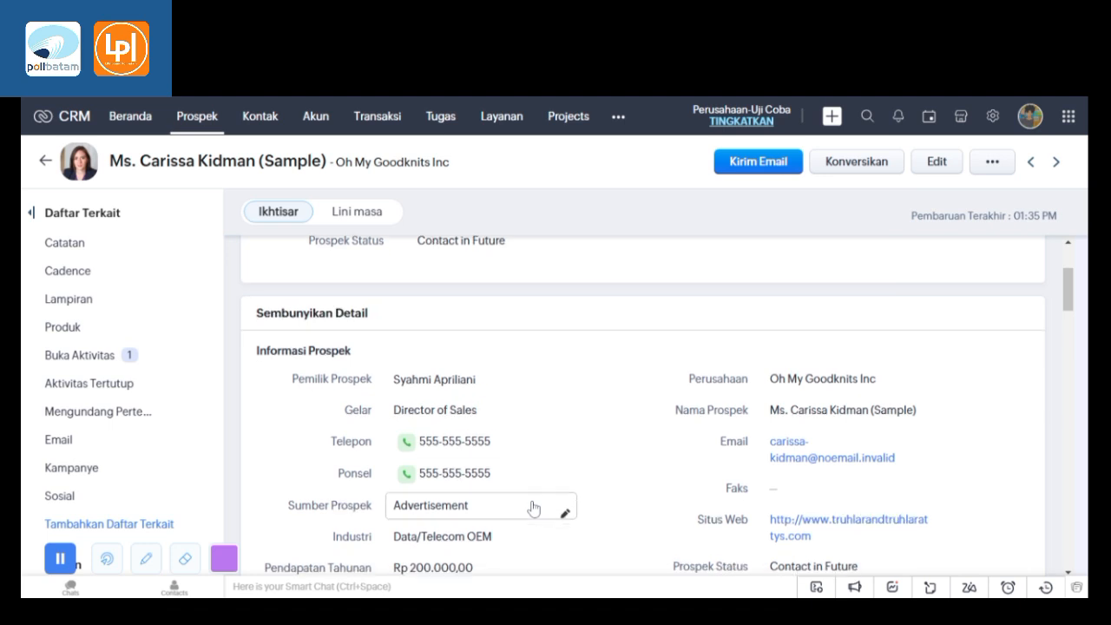
{"action": "scroll", "coordinate": [533, 508], "scroll_direction": "down", "scroll_amount": 1}
{"action": "scroll", "coordinate": [533, 509], "scroll_direction": "down", "scroll_amount": 6}
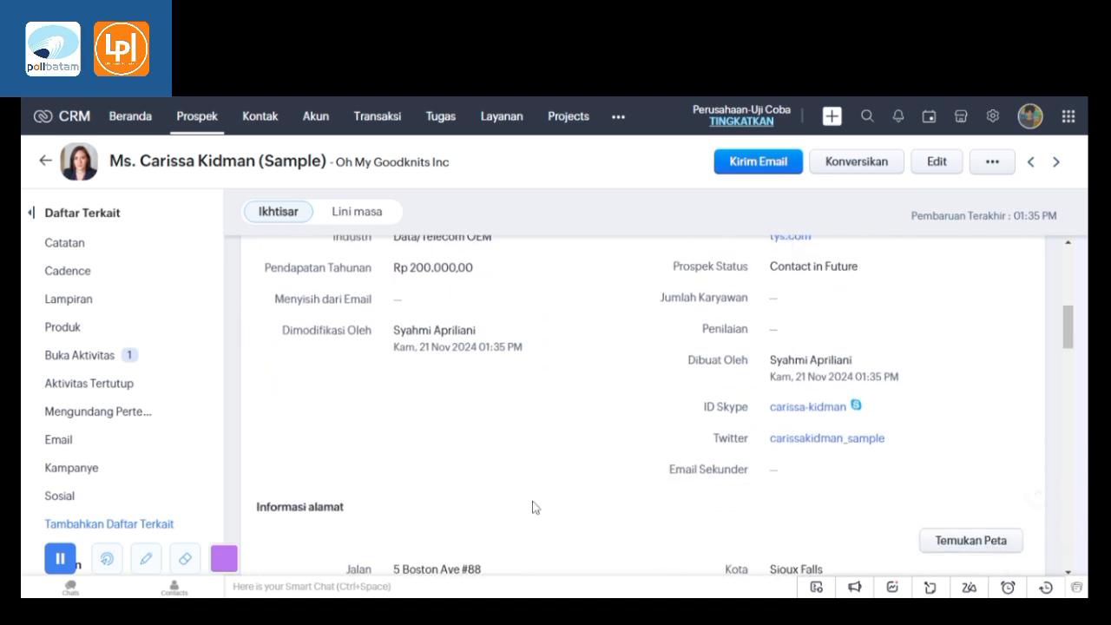
{"action": "scroll", "coordinate": [533, 507], "scroll_direction": "down", "scroll_amount": 4}
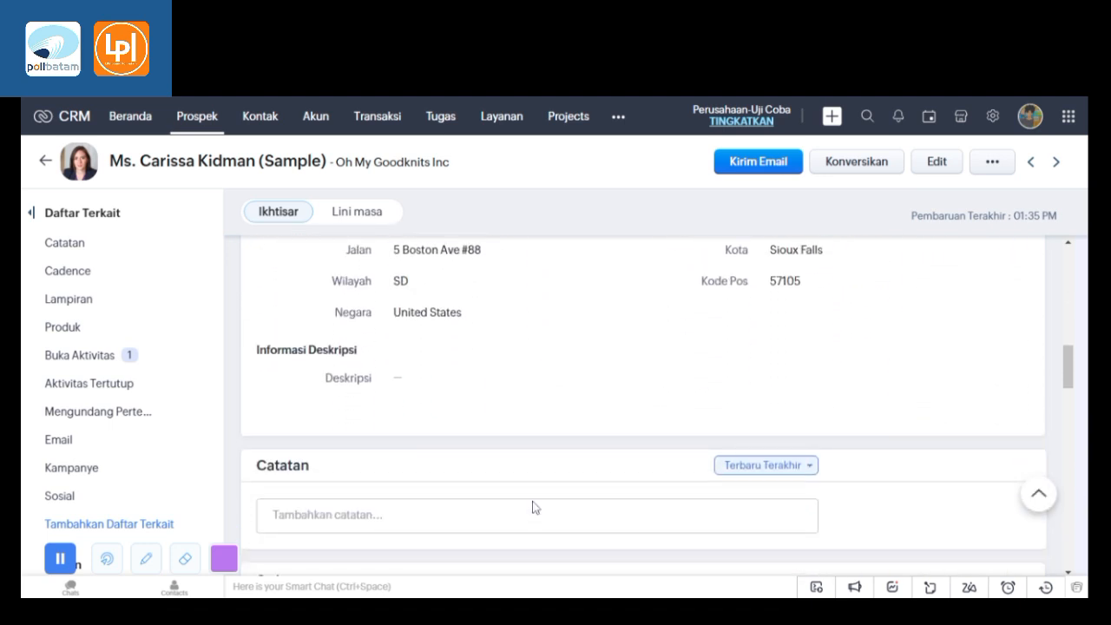
{"action": "scroll", "coordinate": [532, 508], "scroll_direction": "down", "scroll_amount": 1}
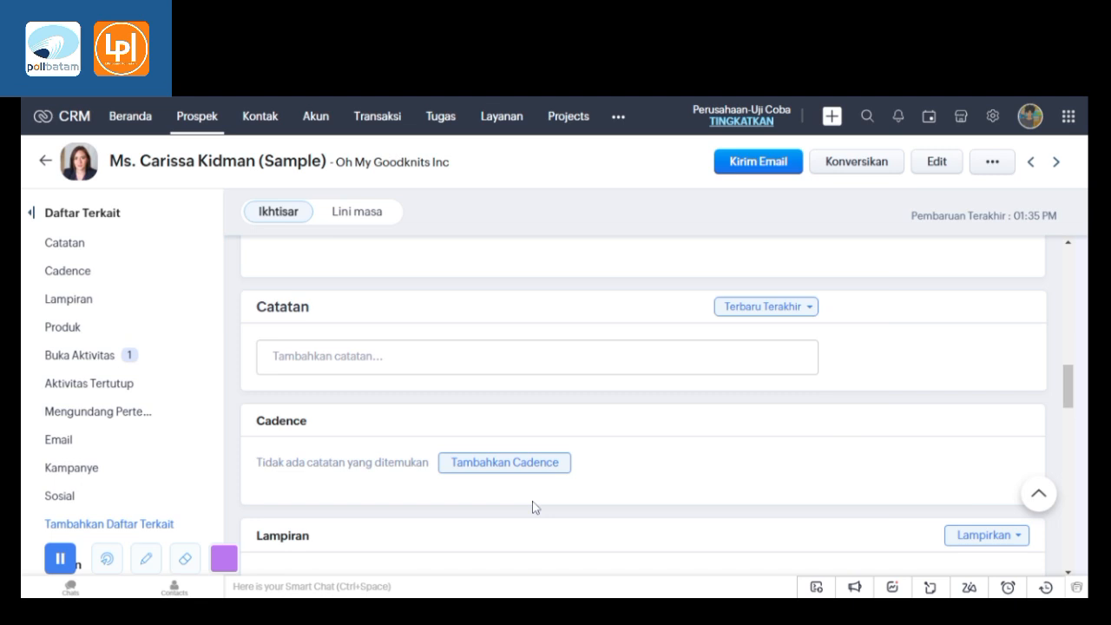
{"action": "scroll", "coordinate": [533, 508], "scroll_direction": "down", "scroll_amount": 3}
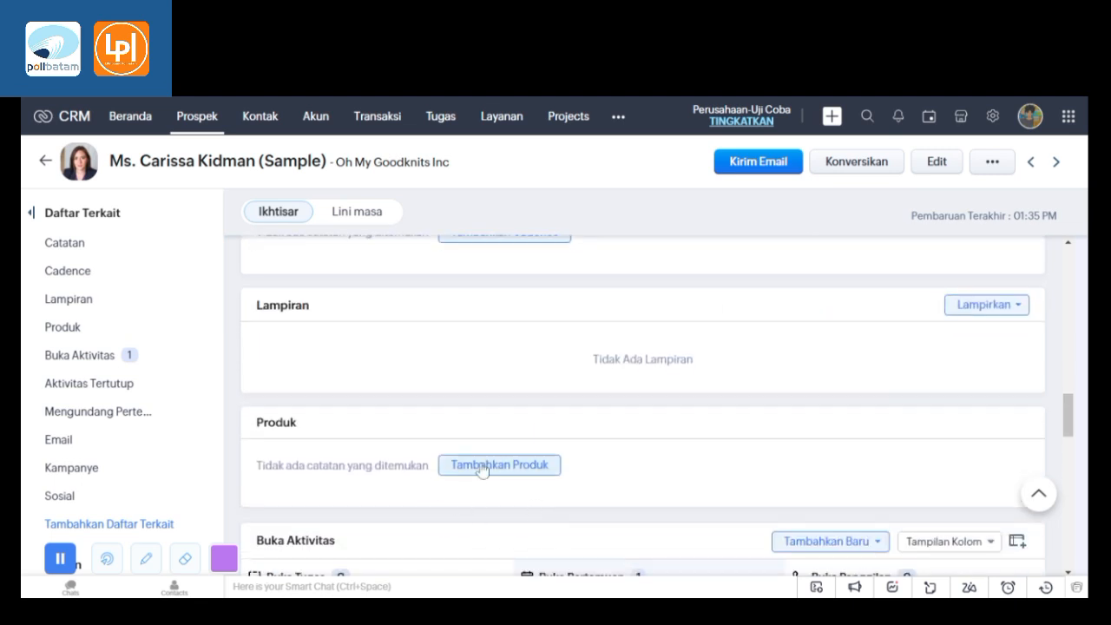
{"action": "scroll", "coordinate": [481, 469], "scroll_direction": "down", "scroll_amount": 3}
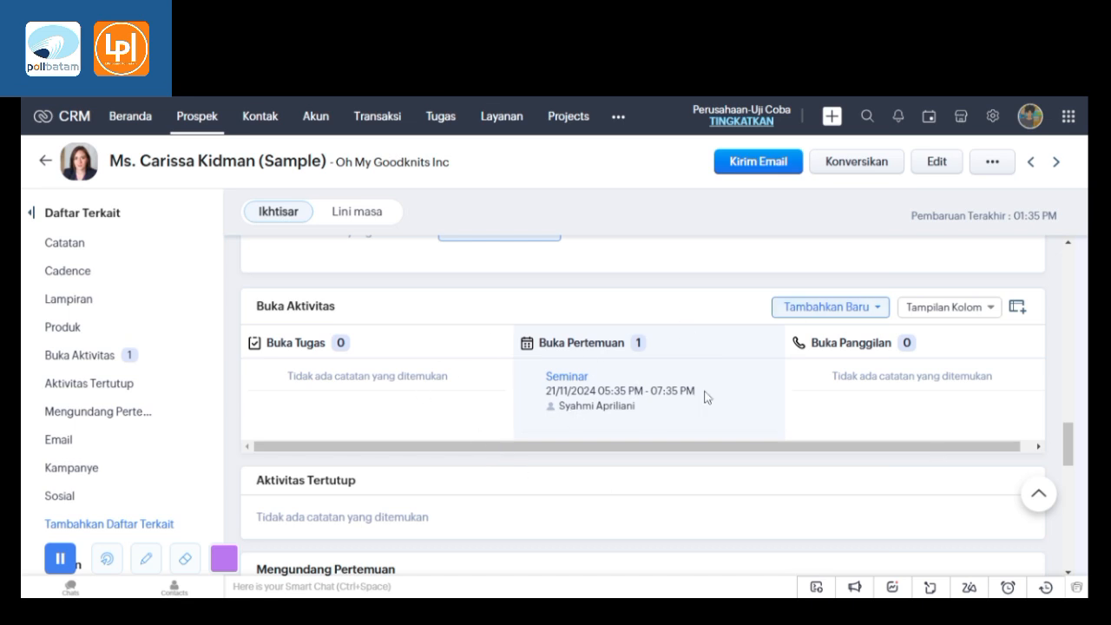
{"action": "scroll", "coordinate": [607, 416], "scroll_direction": "down", "scroll_amount": 5}
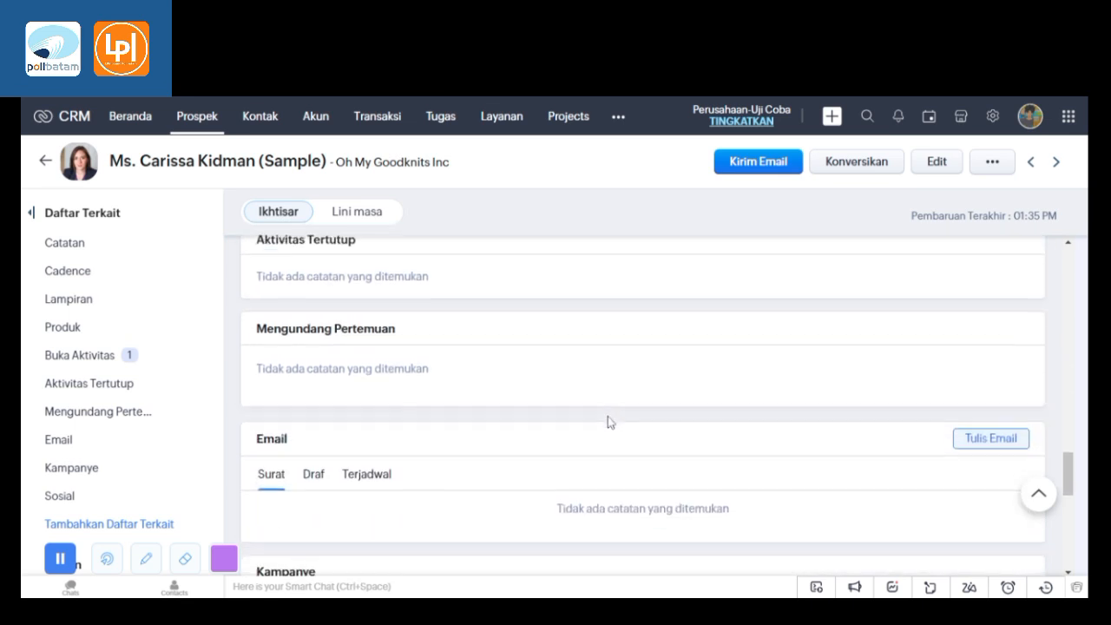
{"action": "scroll", "coordinate": [605, 428], "scroll_direction": "down", "scroll_amount": 4}
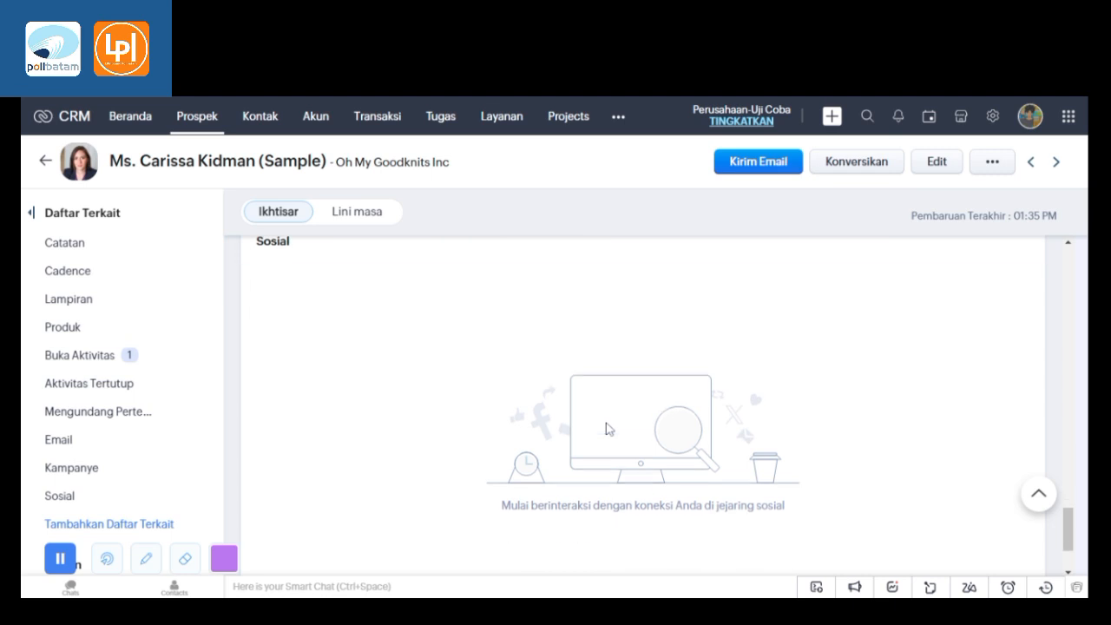
{"action": "scroll", "coordinate": [606, 425], "scroll_direction": "up", "scroll_amount": 12}
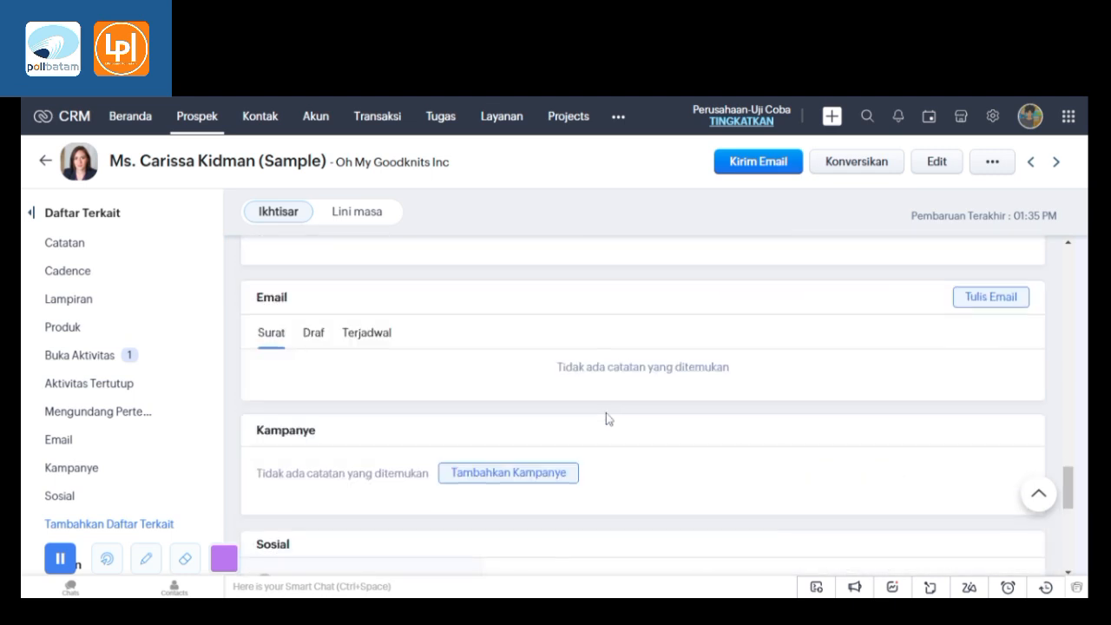
{"action": "scroll", "coordinate": [605, 418], "scroll_direction": "up", "scroll_amount": 2}
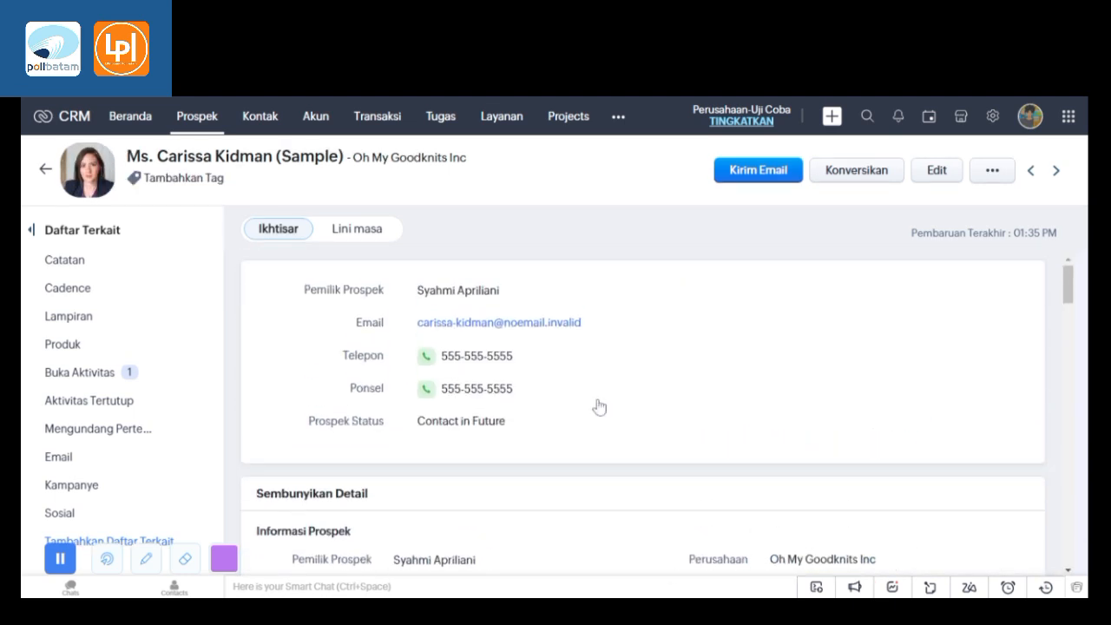
Change the Oh My Goodknits lead's status to Sudah Dihubungi and save it.
{"action": "left_click", "coordinate": [668, 422]}
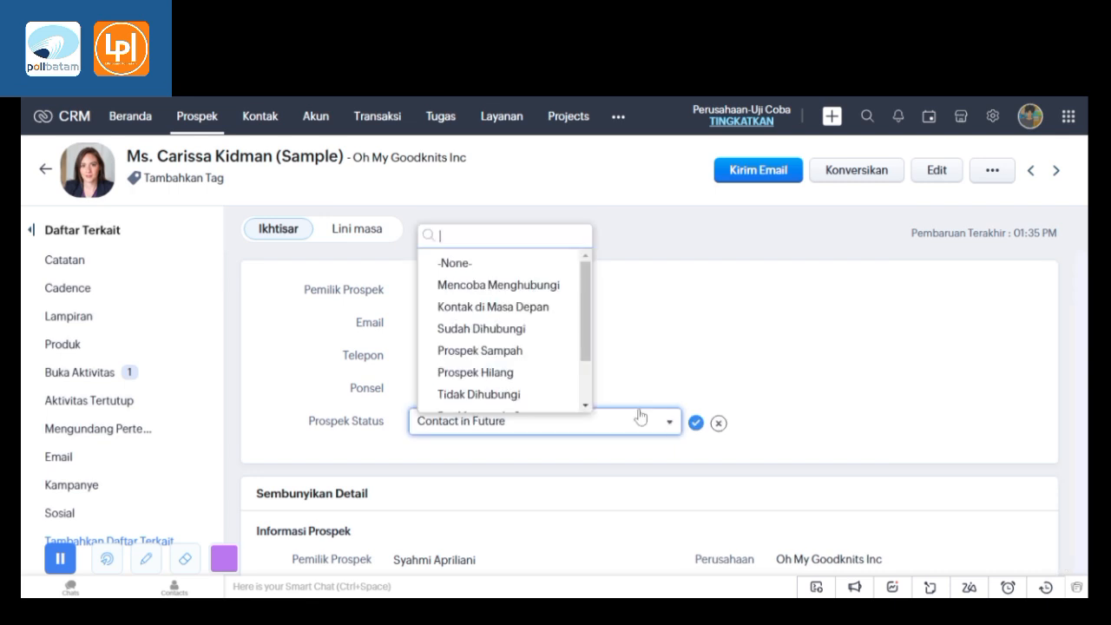
{"action": "left_click", "coordinate": [544, 337]}
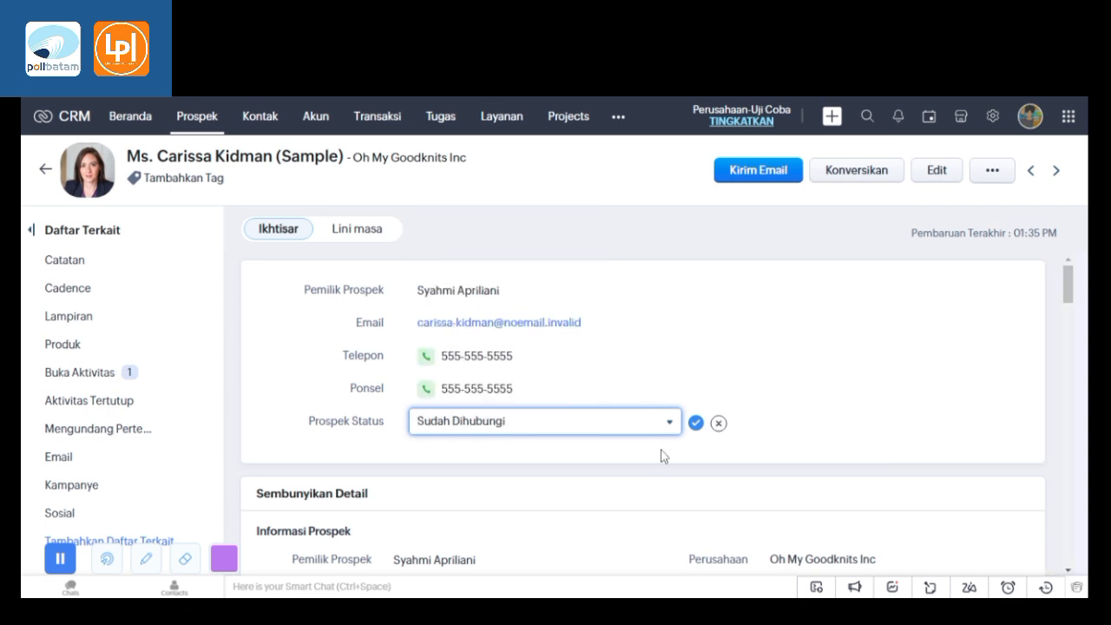
{"action": "left_click", "coordinate": [696, 425]}
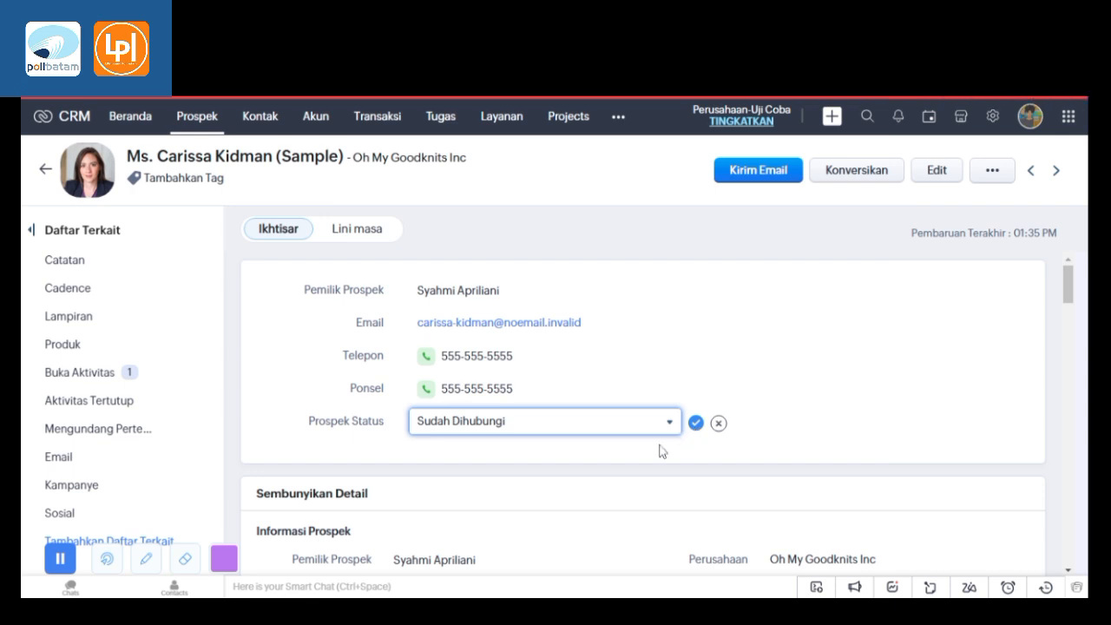
Review the lead's open activities section.
{"action": "scroll", "coordinate": [607, 416], "scroll_direction": "down", "scroll_amount": 2}
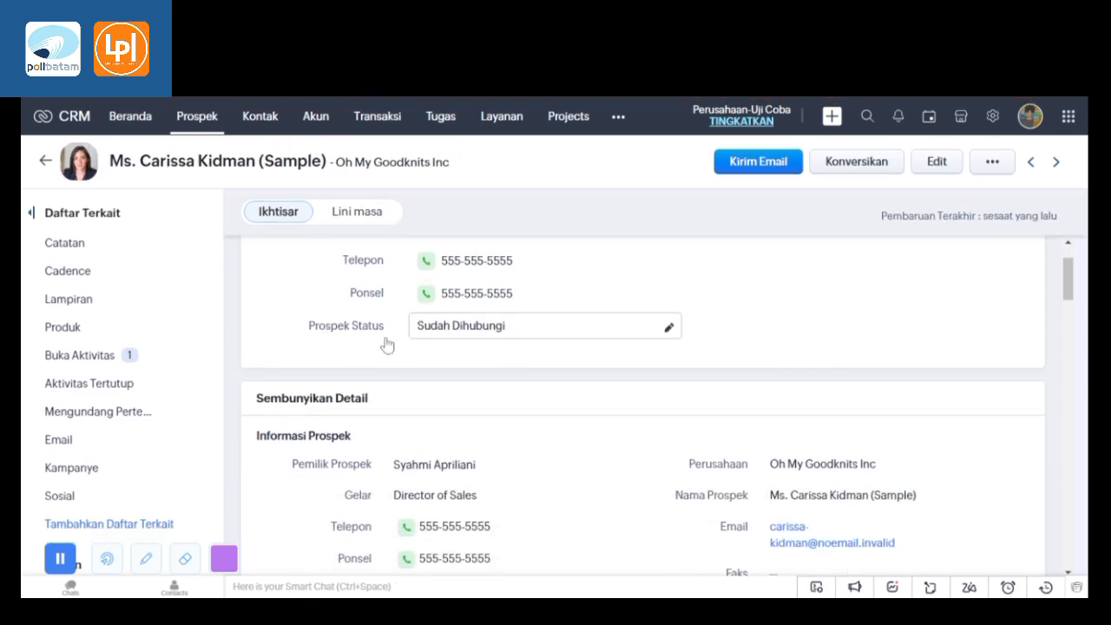
{"action": "left_click", "coordinate": [118, 357]}
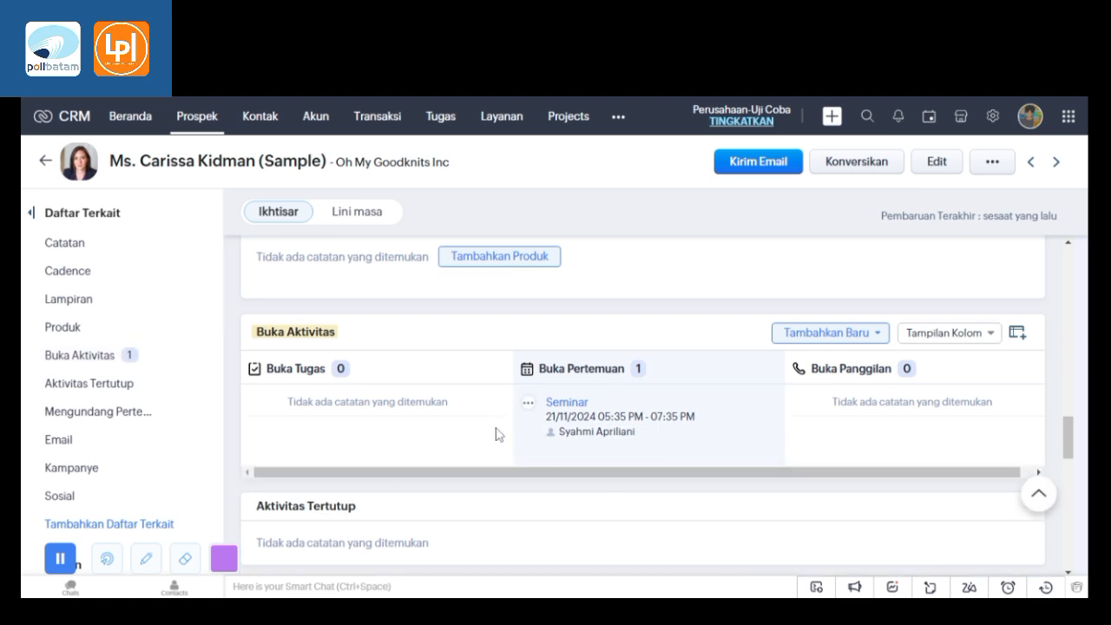
{"action": "scroll", "coordinate": [490, 486], "scroll_direction": "up", "scroll_amount": 10}
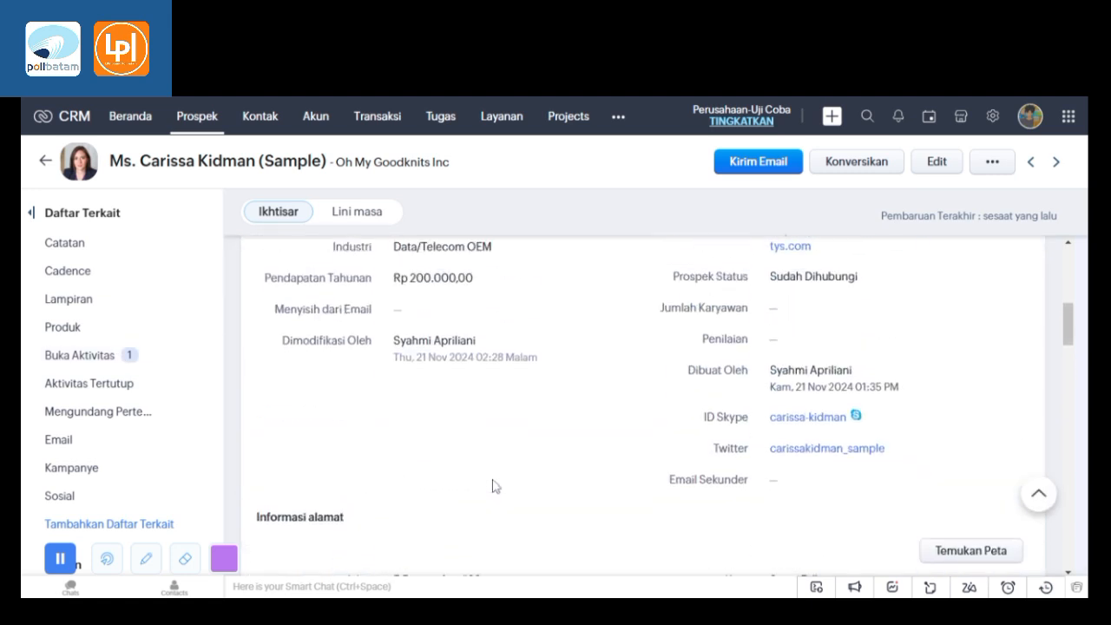
{"action": "scroll", "coordinate": [492, 486], "scroll_direction": "up", "scroll_amount": 5}
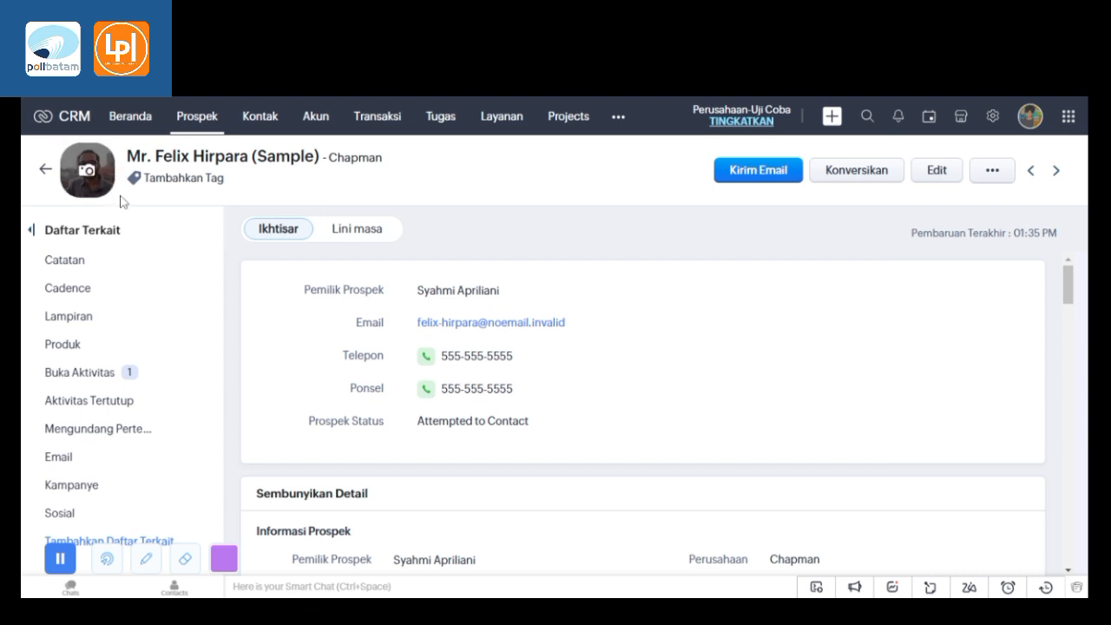
Review the sample lead's record, including its open CRM Webinar meeting on 21/11/2024.
{"action": "left_click", "coordinate": [371, 429]}
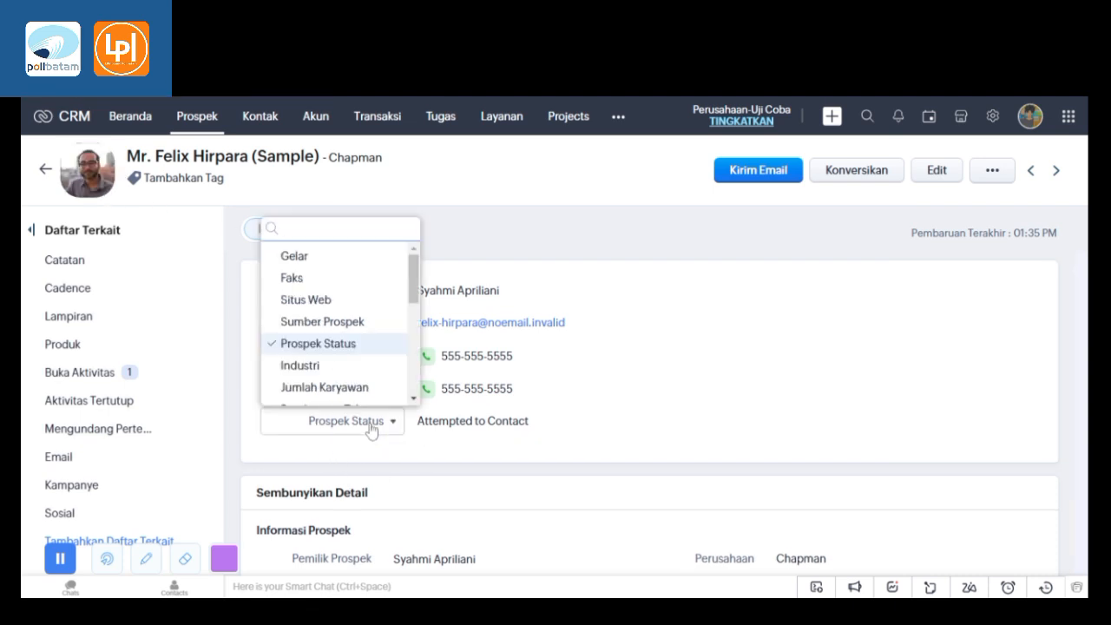
{"action": "left_click", "coordinate": [381, 444]}
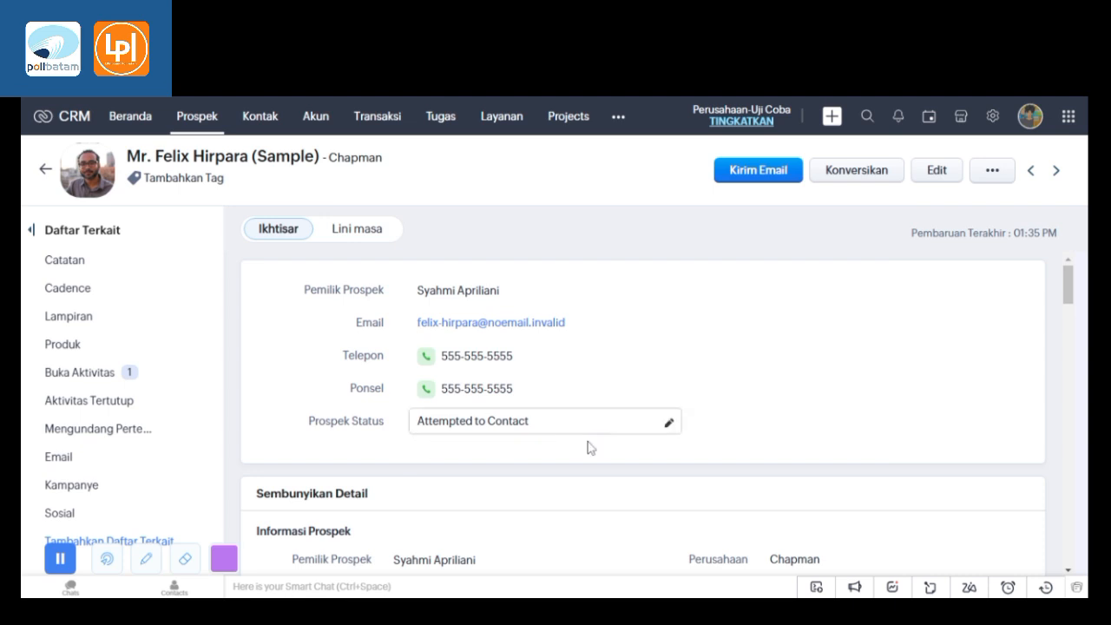
{"action": "scroll", "coordinate": [585, 445], "scroll_direction": "down", "scroll_amount": 3}
{"action": "scroll", "coordinate": [586, 449], "scroll_direction": "down", "scroll_amount": 1}
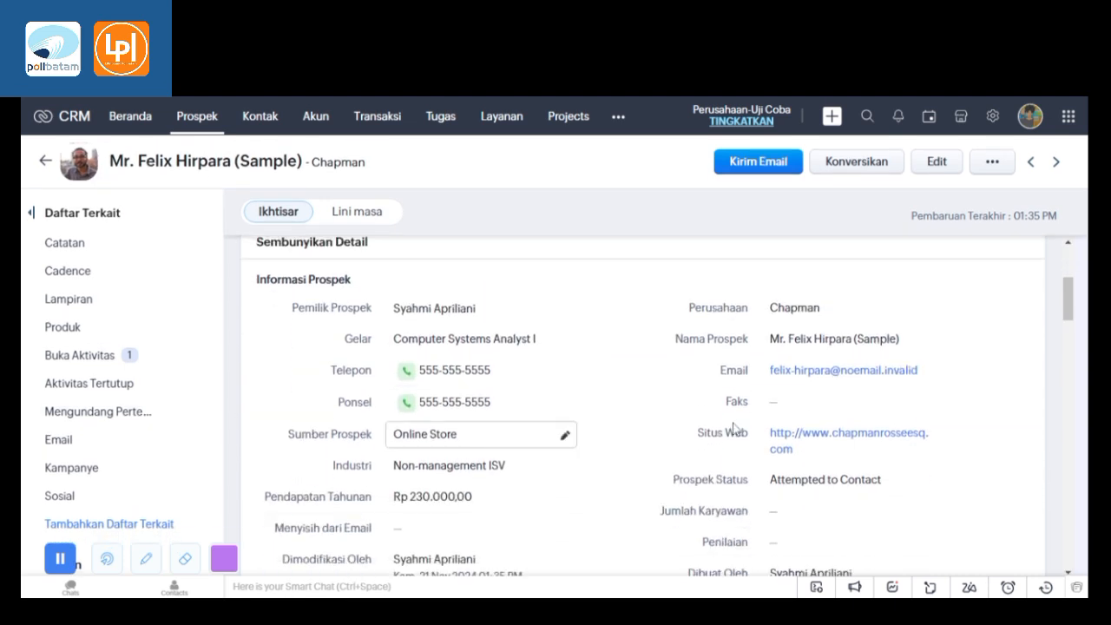
{"action": "scroll", "coordinate": [658, 473], "scroll_direction": "down", "scroll_amount": 3}
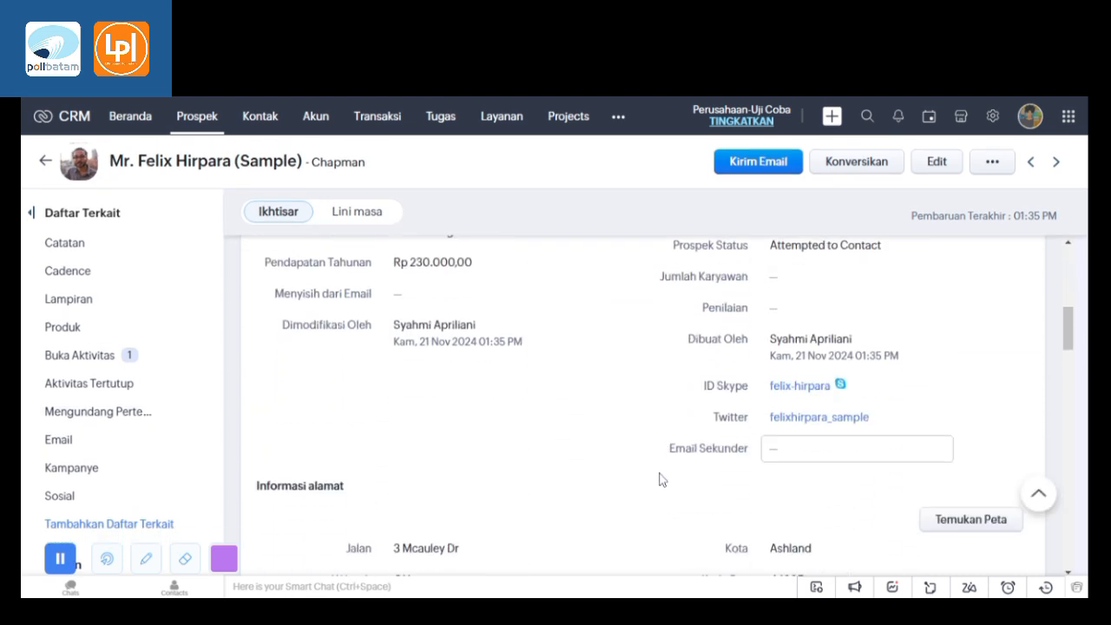
{"action": "scroll", "coordinate": [659, 478], "scroll_direction": "up", "scroll_amount": 2}
{"action": "scroll", "coordinate": [659, 477], "scroll_direction": "down", "scroll_amount": 6}
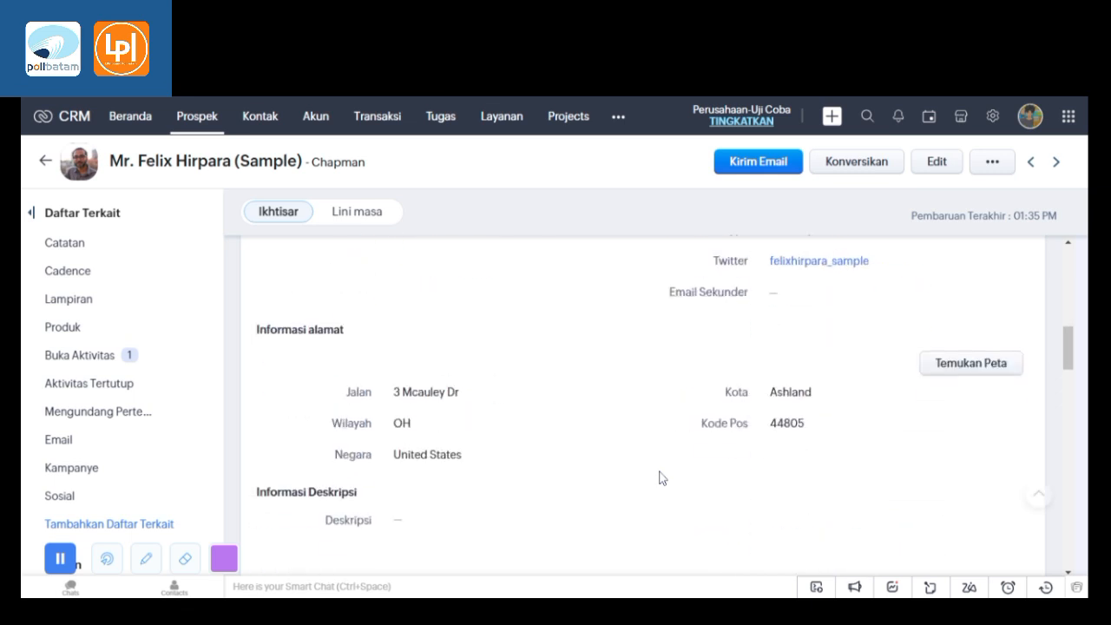
{"action": "scroll", "coordinate": [659, 478], "scroll_direction": "down", "scroll_amount": 8}
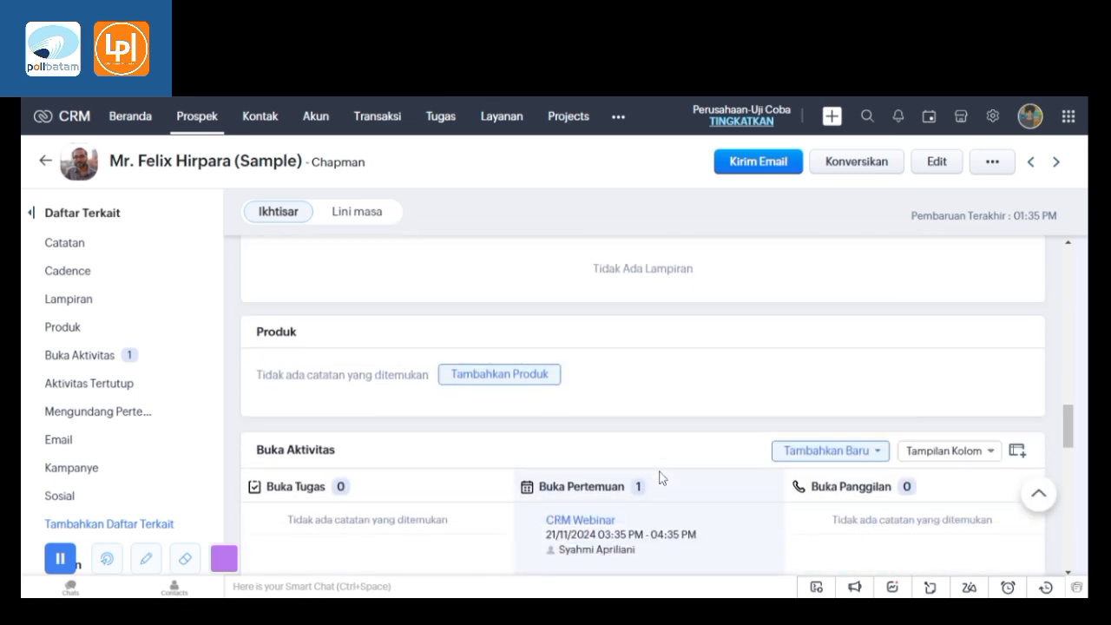
{"action": "mouse_move", "coordinate": [719, 359]}
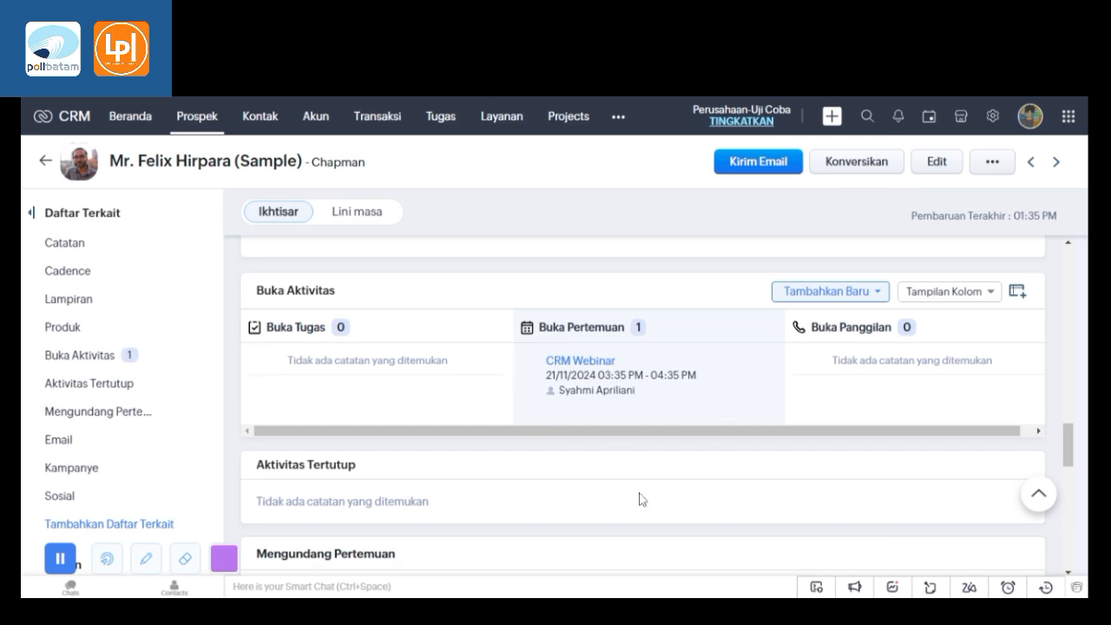
{"action": "scroll", "coordinate": [640, 499], "scroll_direction": "up", "scroll_amount": 15}
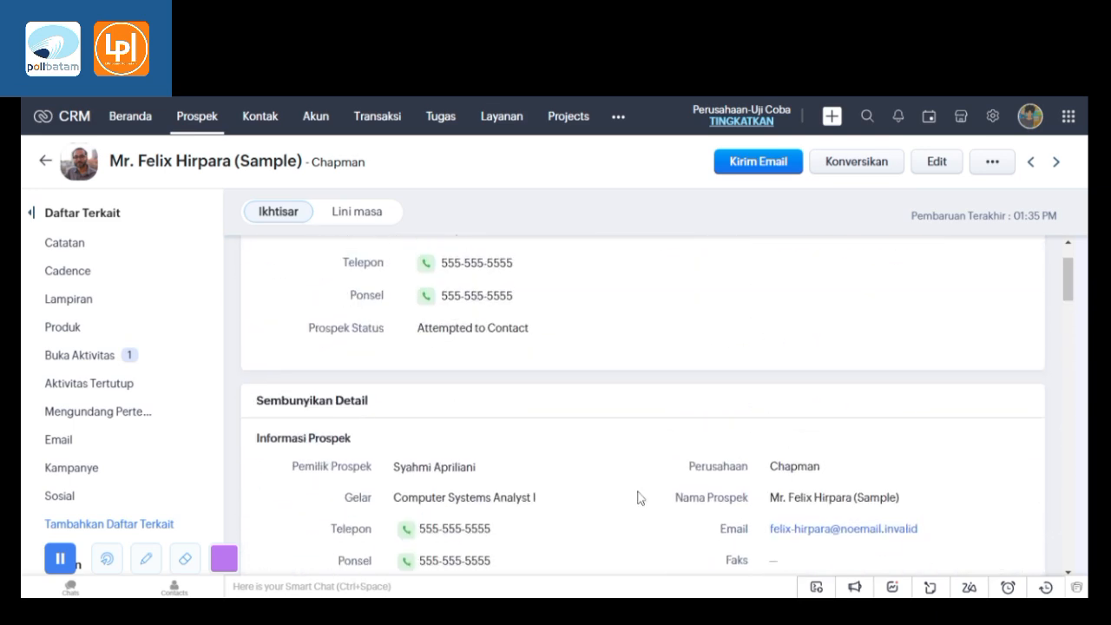
{"action": "scroll", "coordinate": [639, 498], "scroll_direction": "up", "scroll_amount": 2}
Open the lead status choices but keep it as Attempted to Contact.
{"action": "left_click", "coordinate": [524, 425]}
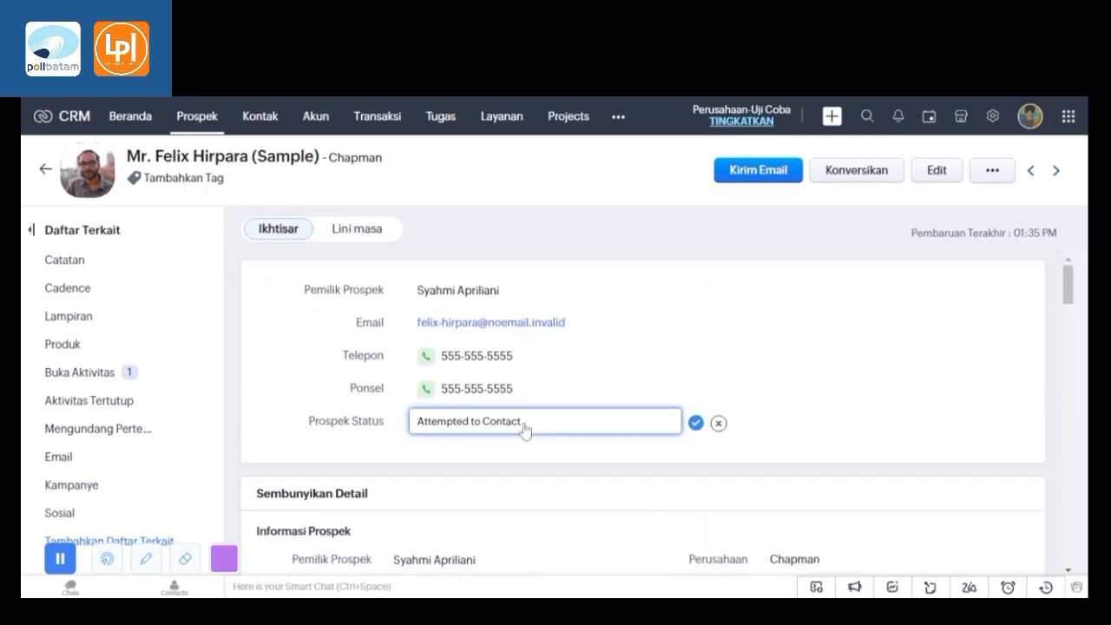
{"action": "left_click", "coordinate": [670, 424]}
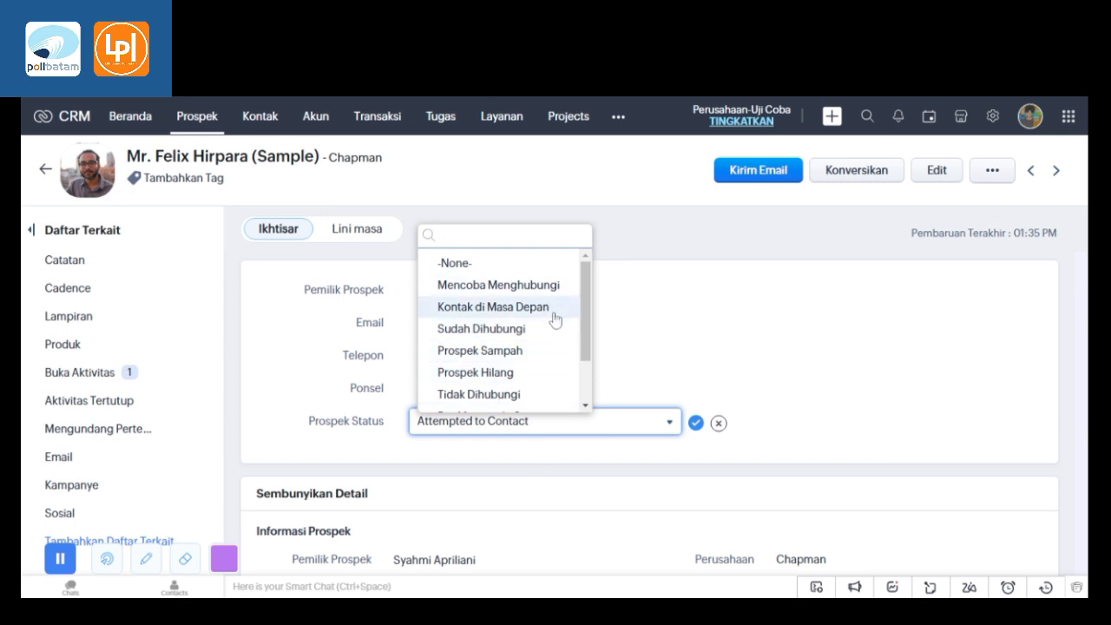
{"action": "scroll", "coordinate": [555, 318], "scroll_direction": "down", "scroll_amount": 2}
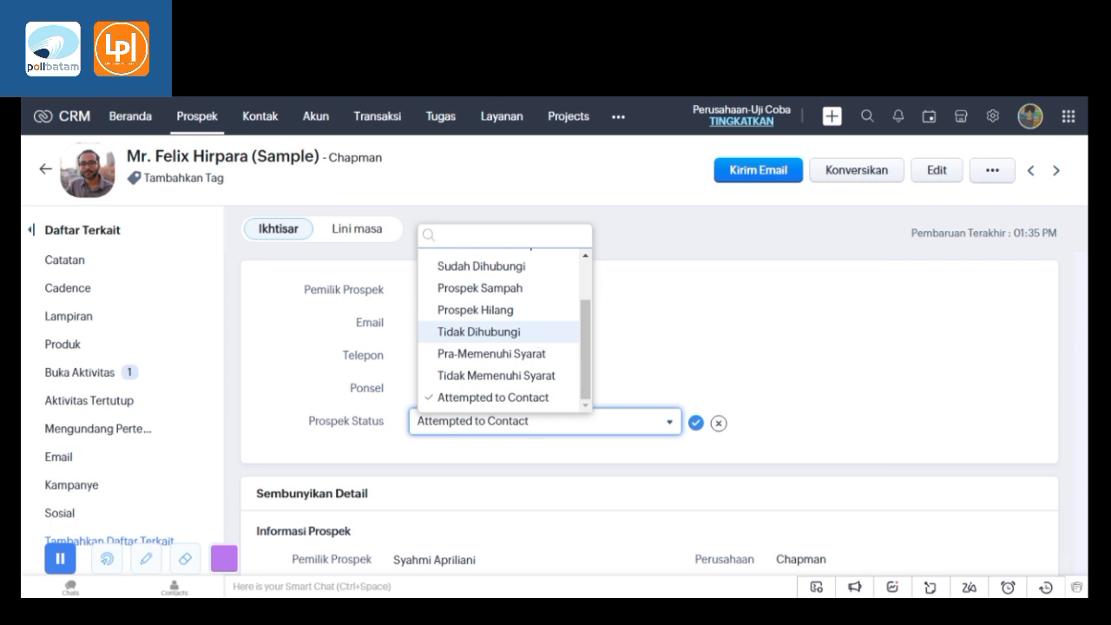
{"action": "left_click", "coordinate": [510, 448]}
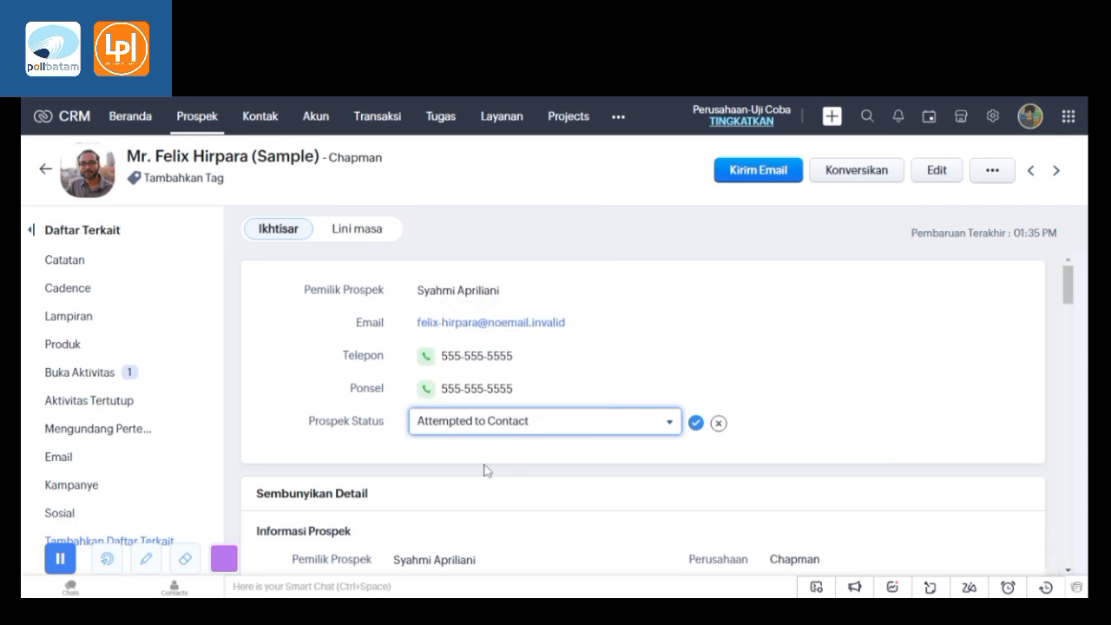
{"action": "left_click", "coordinate": [695, 422]}
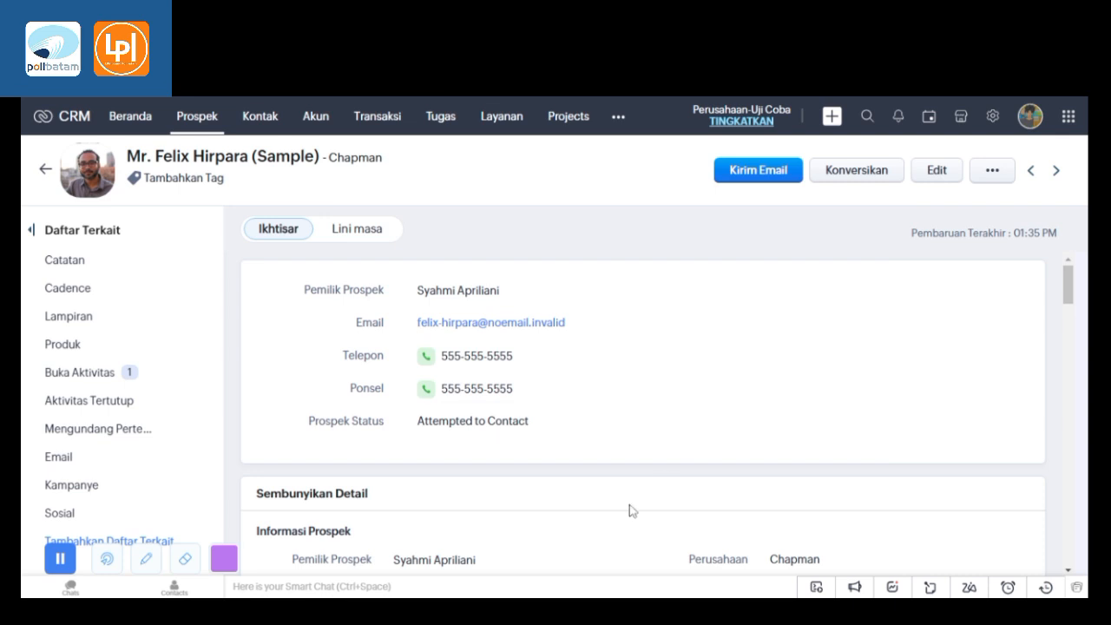
Go back to the Prospek list of 10 leads.
{"action": "scroll", "coordinate": [550, 458], "scroll_direction": "down", "scroll_amount": 2}
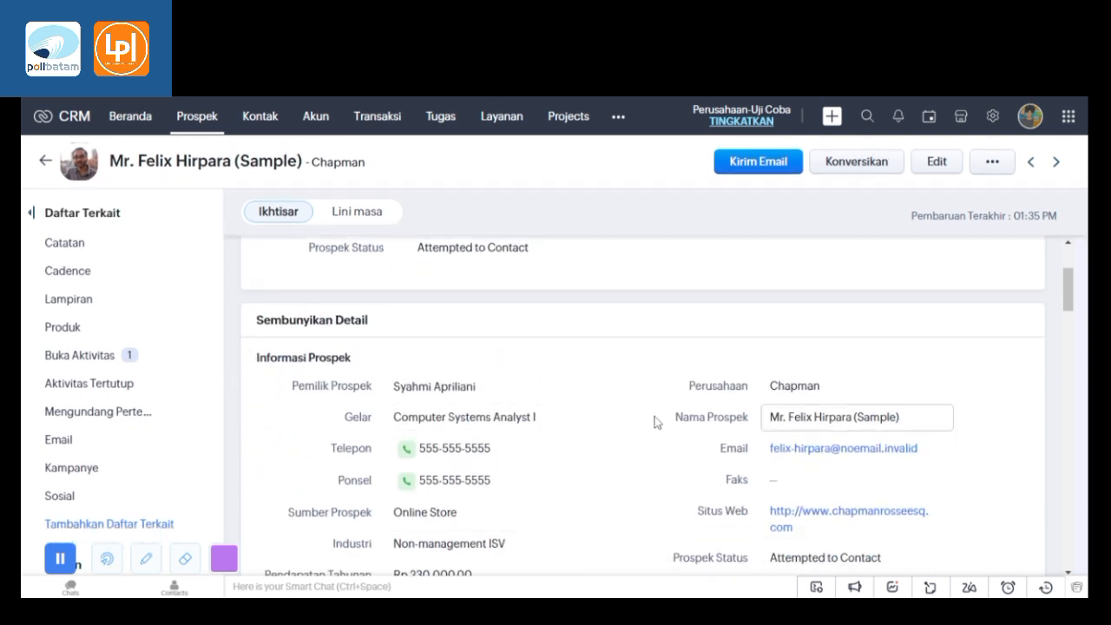
{"action": "scroll", "coordinate": [561, 412], "scroll_direction": "down", "scroll_amount": 3}
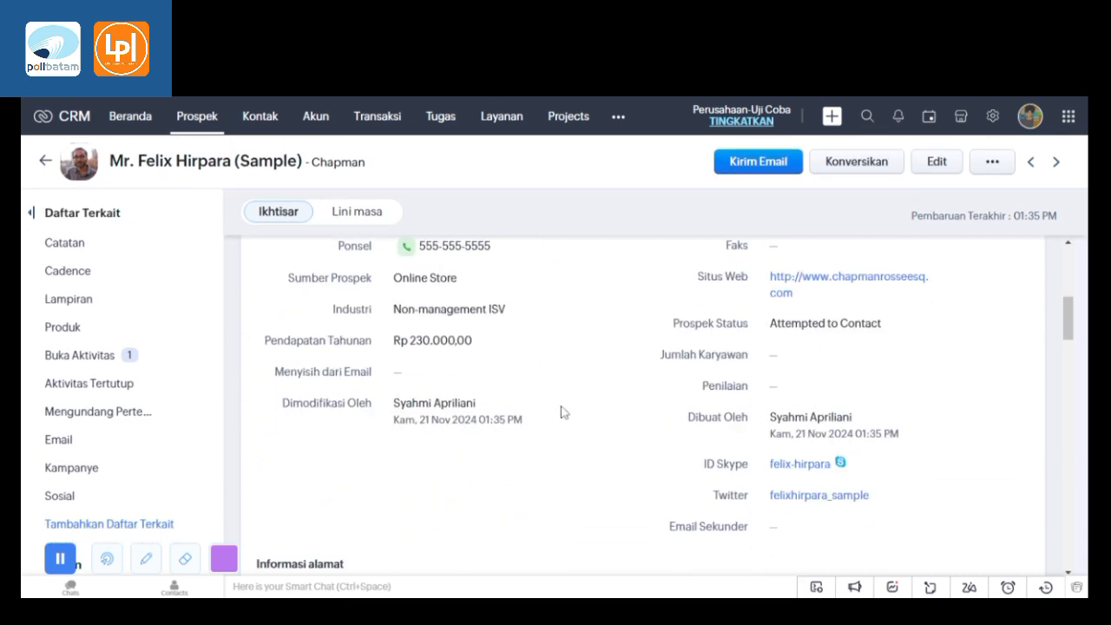
{"action": "left_click", "coordinate": [46, 162]}
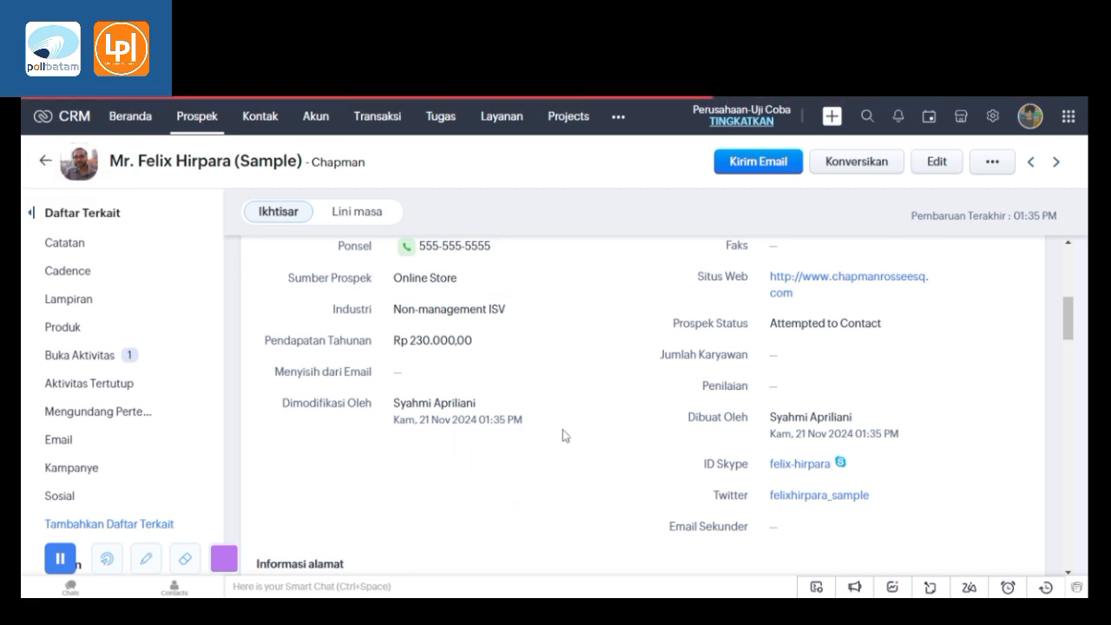
{"action": "scroll", "coordinate": [562, 429], "scroll_direction": "down", "scroll_amount": 3}
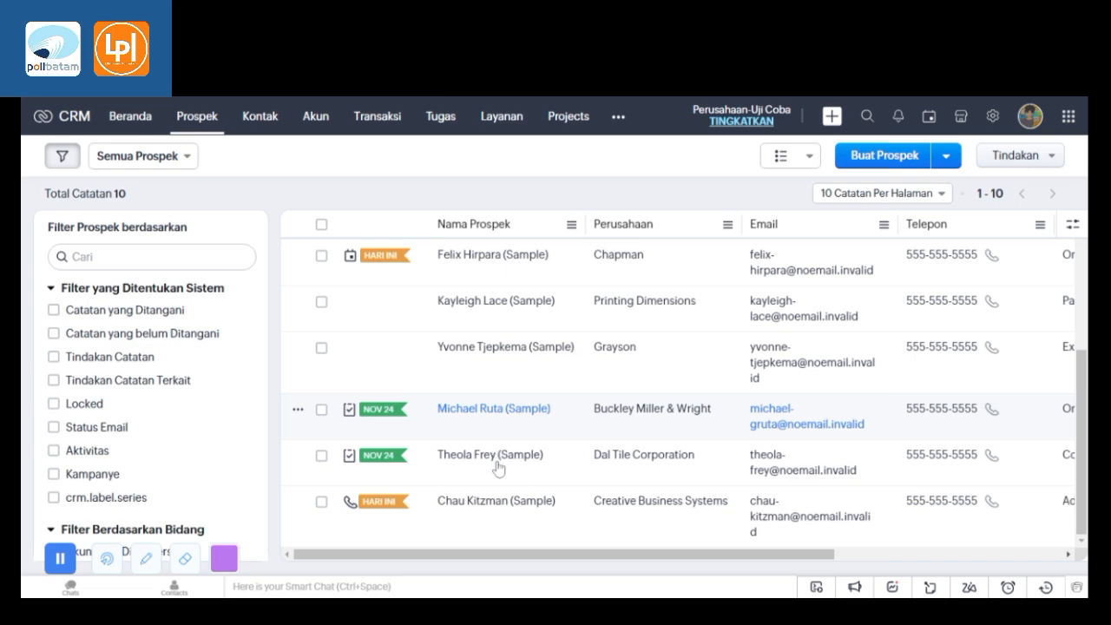
Switch to the Kontak module listing all 11 contacts.
{"action": "left_click", "coordinate": [514, 509]}
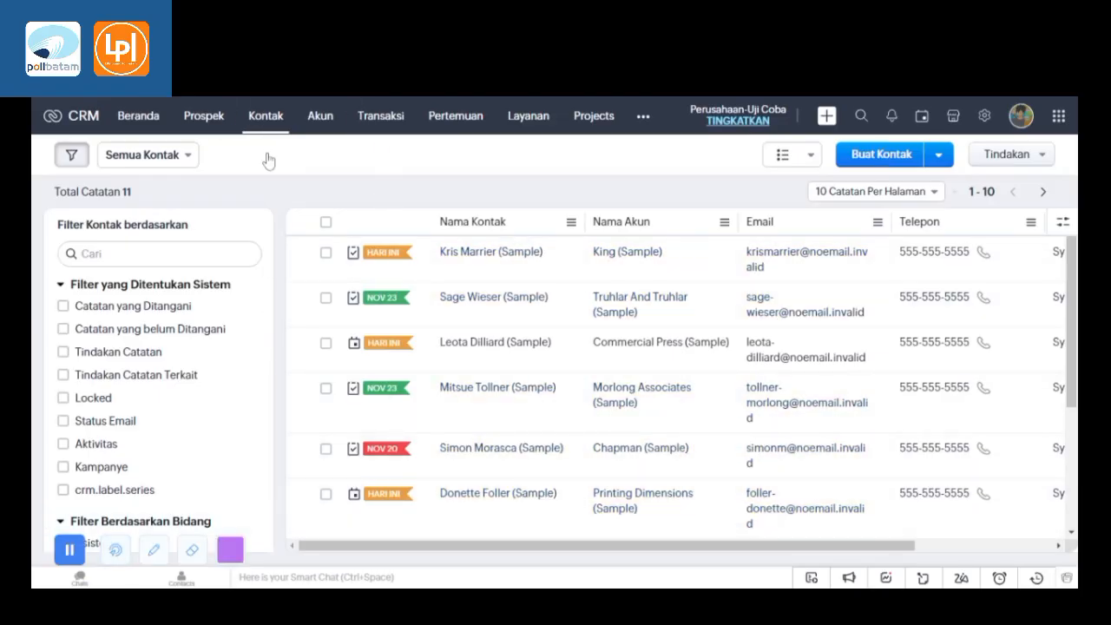
Open the sample contact's record and scroll through its details to the Catatan area.
{"action": "left_click", "coordinate": [390, 270]}
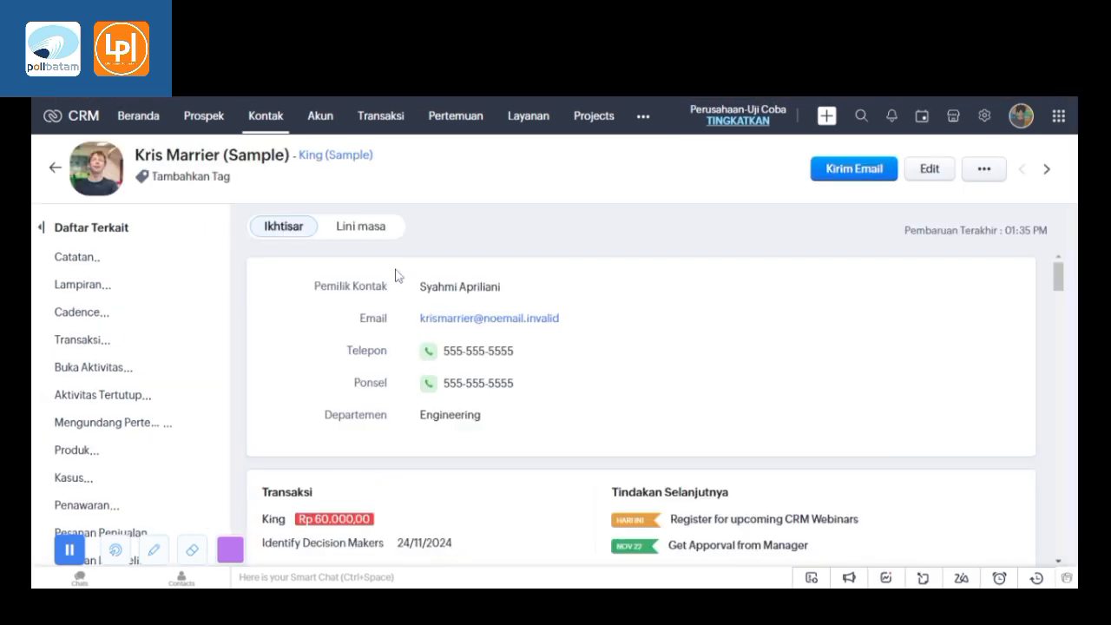
{"action": "scroll", "coordinate": [607, 384], "scroll_direction": "down", "scroll_amount": 3}
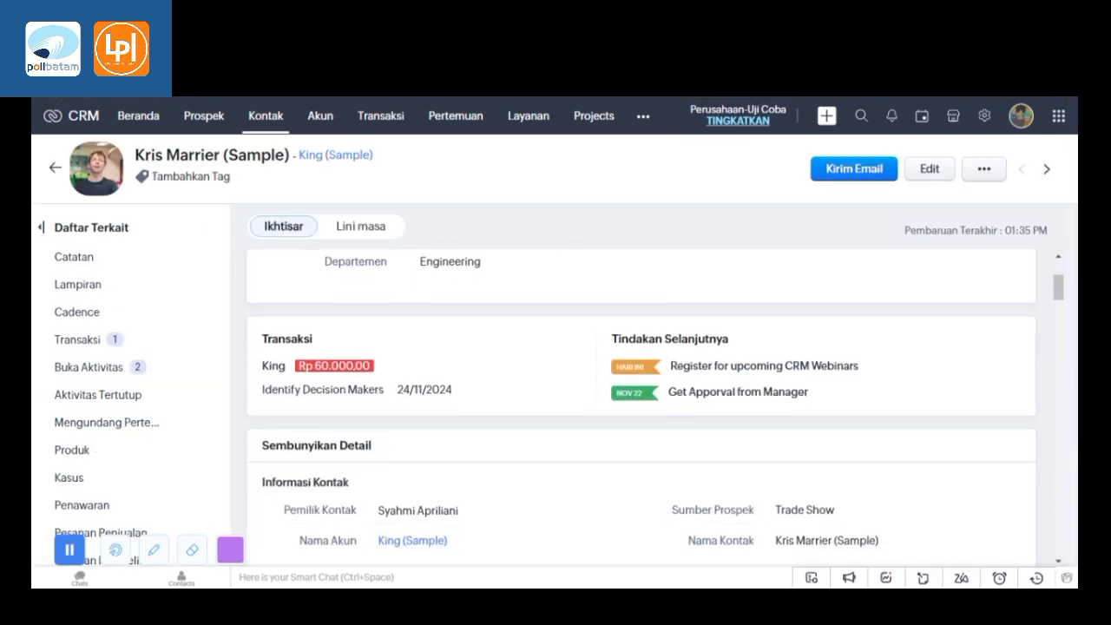
{"action": "scroll", "coordinate": [489, 391], "scroll_direction": "down", "scroll_amount": 10}
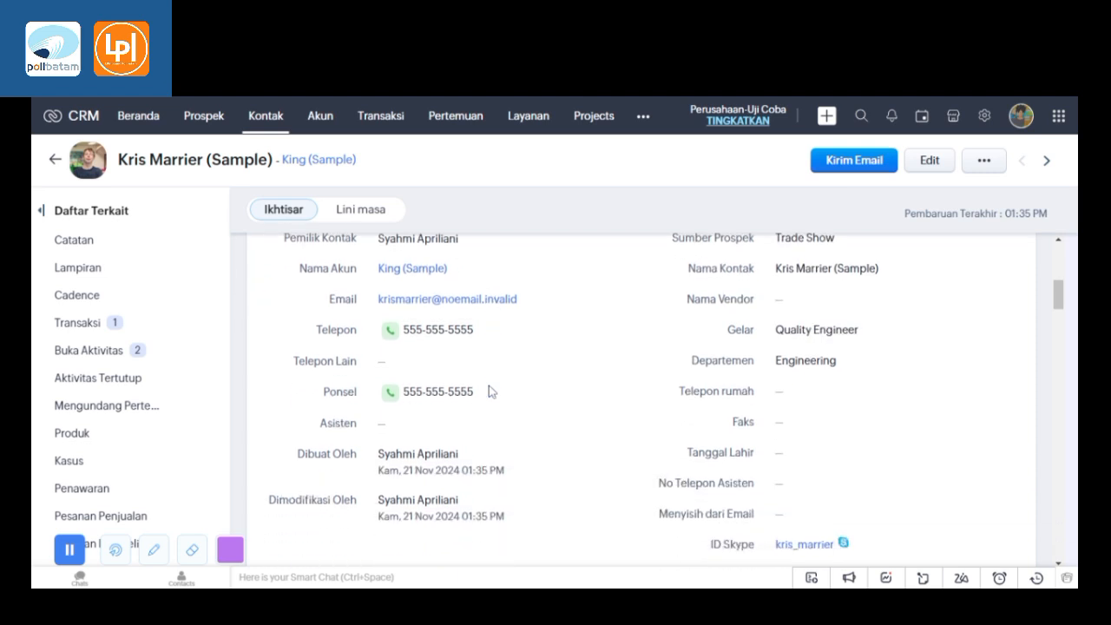
{"action": "scroll", "coordinate": [489, 391], "scroll_direction": "down", "scroll_amount": 4}
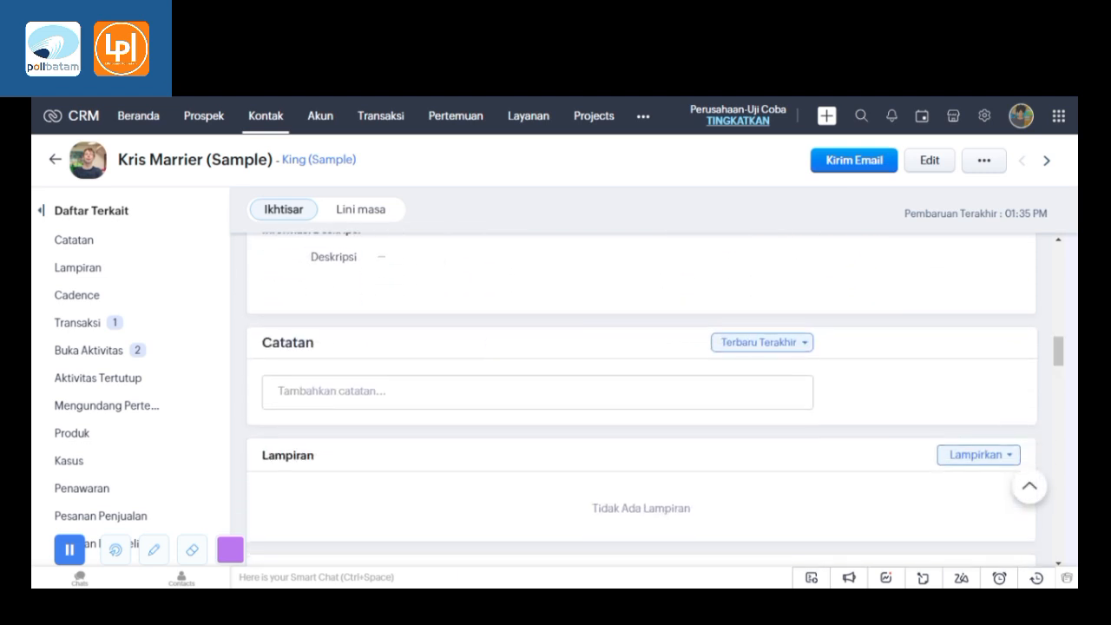
{"action": "left_click", "coordinate": [357, 398]}
{"action": "scroll", "coordinate": [473, 507], "scroll_direction": "up", "scroll_amount": 5}
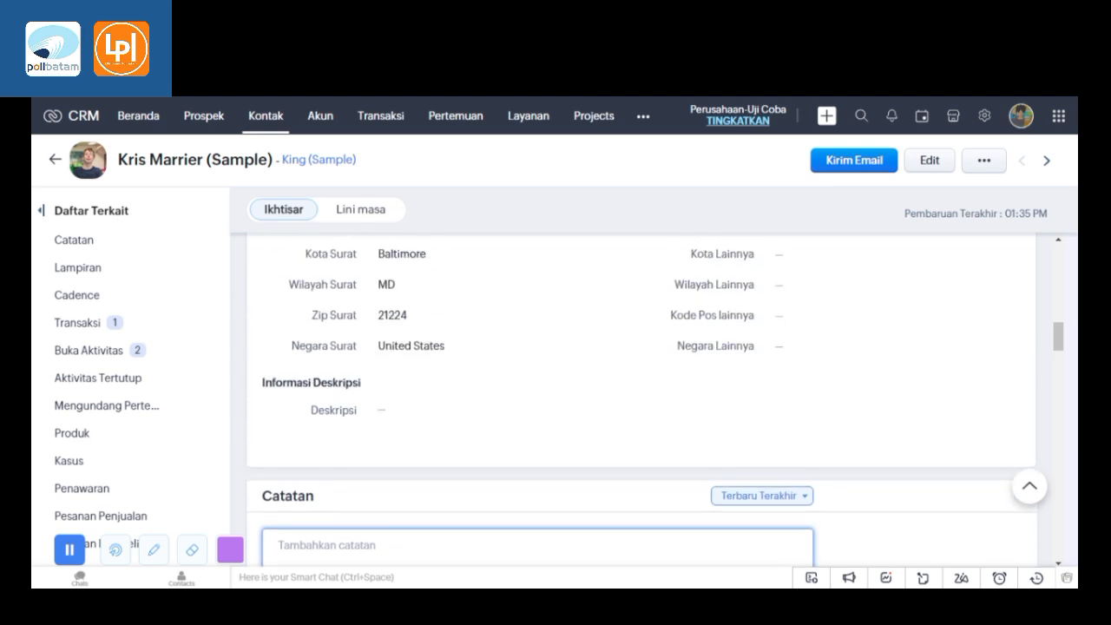
{"action": "scroll", "coordinate": [474, 507], "scroll_direction": "up", "scroll_amount": 8}
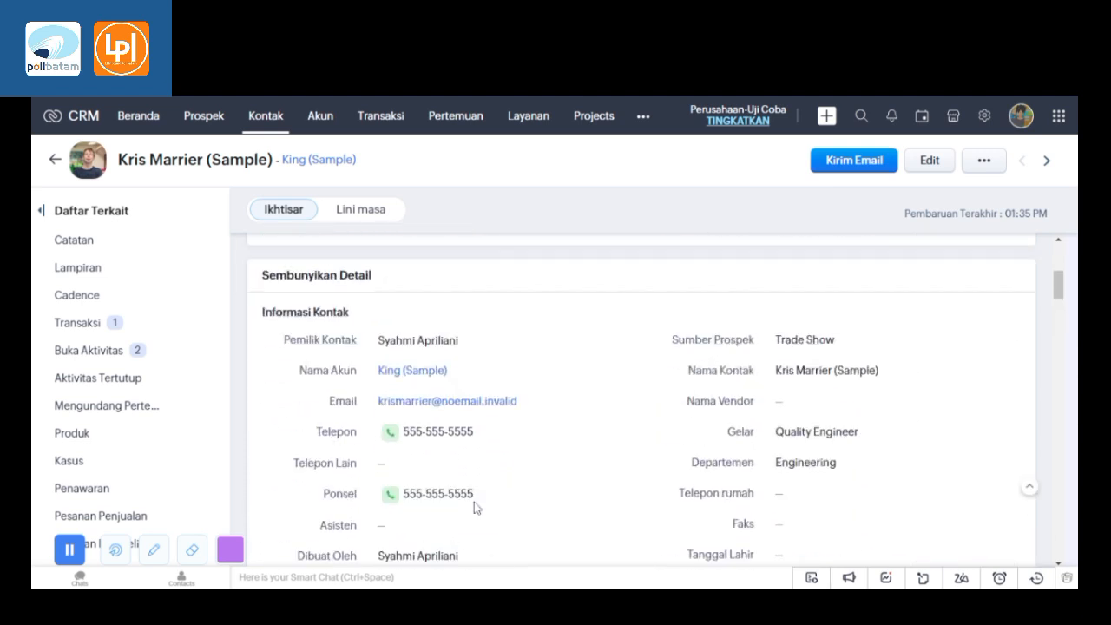
{"action": "scroll", "coordinate": [475, 509], "scroll_direction": "up", "scroll_amount": 3}
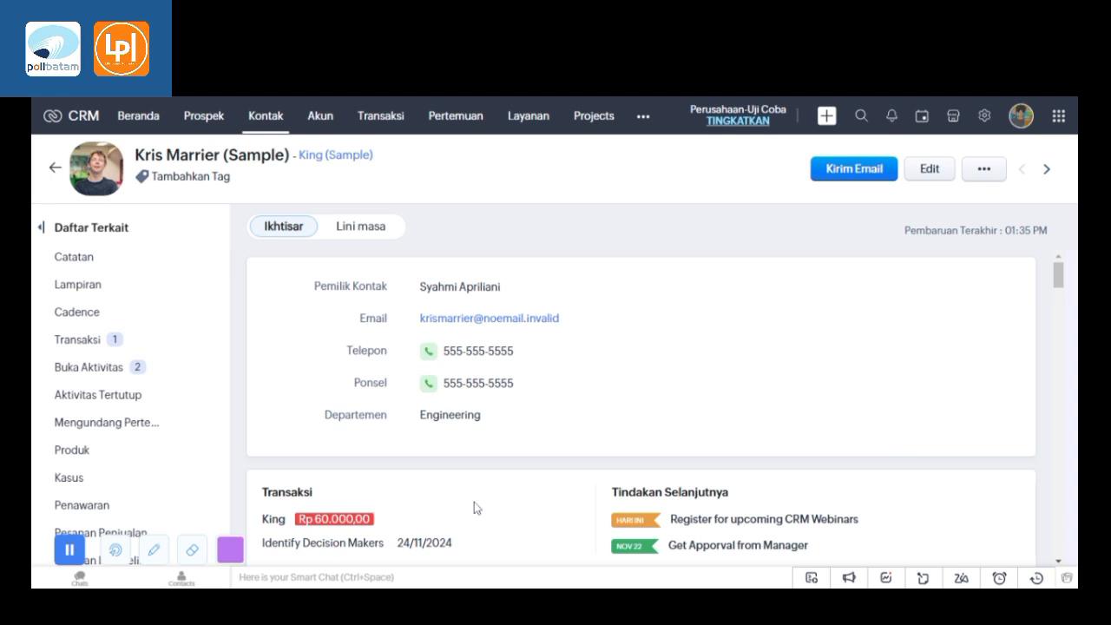
{"action": "scroll", "coordinate": [474, 501], "scroll_direction": "down", "scroll_amount": 5}
{"action": "scroll", "coordinate": [475, 510], "scroll_direction": "up", "scroll_amount": 2}
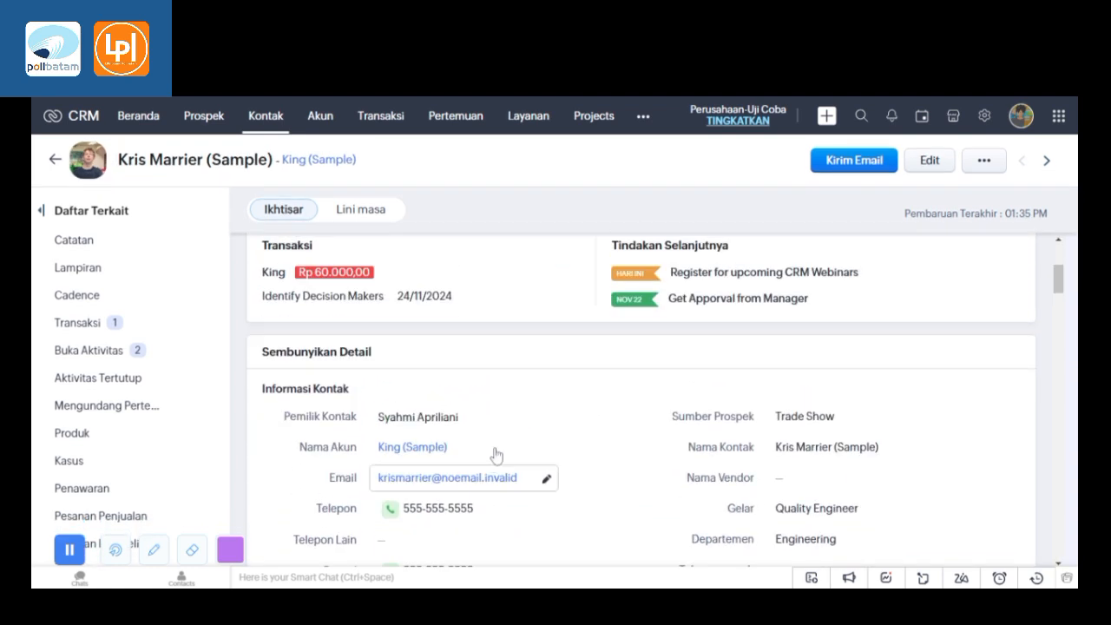
{"action": "scroll", "coordinate": [629, 422], "scroll_direction": "down", "scroll_amount": 1}
{"action": "scroll", "coordinate": [629, 423], "scroll_direction": "down", "scroll_amount": 5}
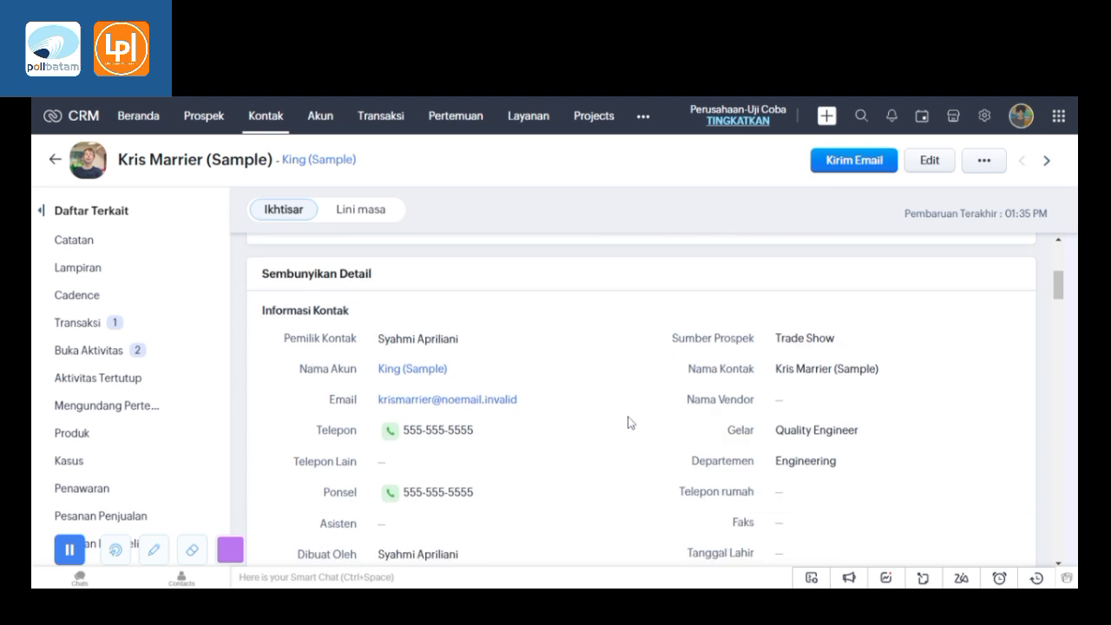
{"action": "scroll", "coordinate": [629, 422], "scroll_direction": "down", "scroll_amount": 12}
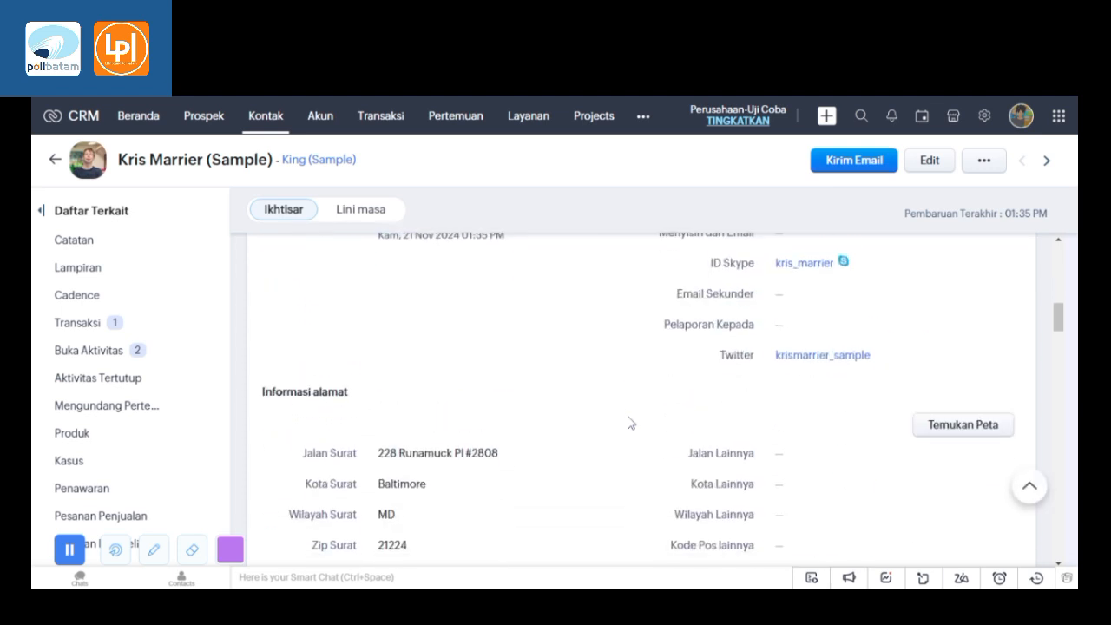
Add a note requesting another meeting about the agreement with the manager, then return to Kontak.
{"action": "scroll", "coordinate": [629, 425], "scroll_direction": "down", "scroll_amount": 2}
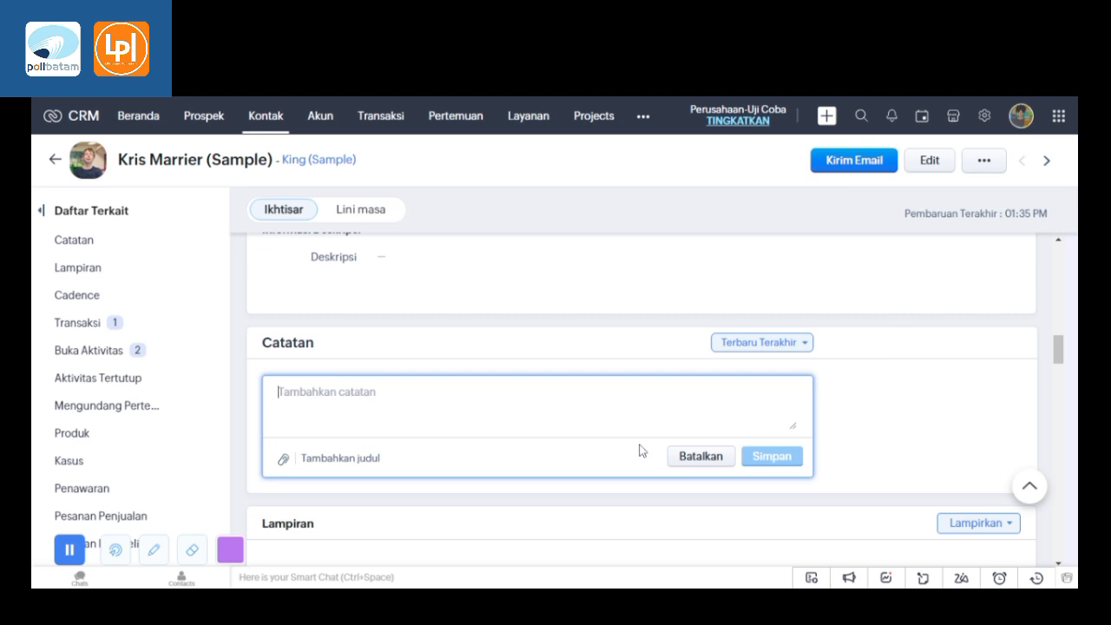
{"action": "type", "text": "w"}
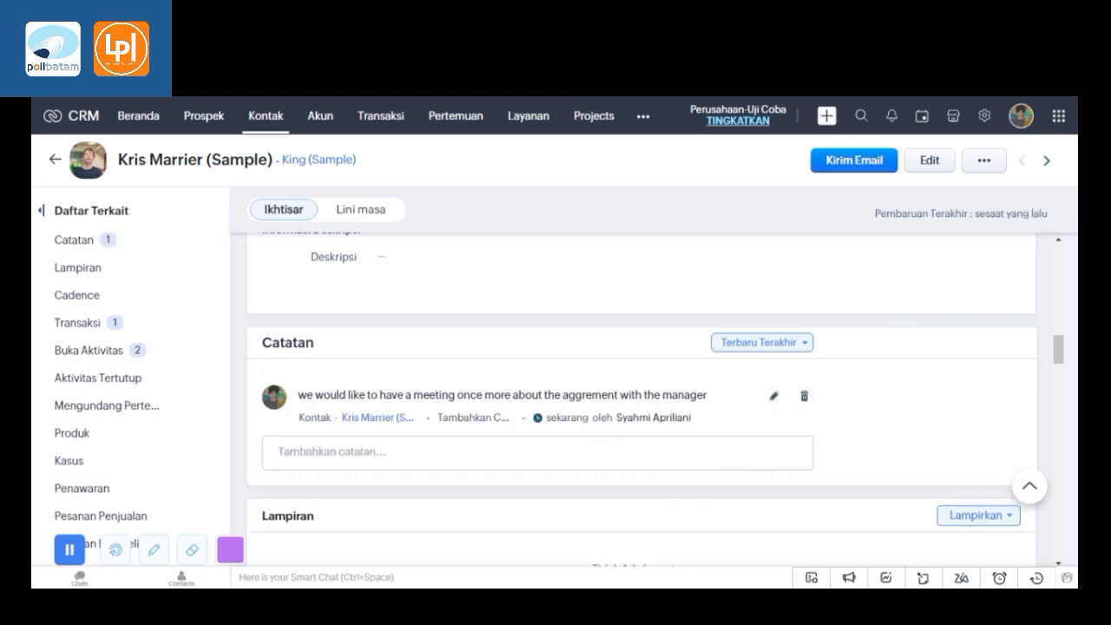
{"action": "scroll", "coordinate": [625, 446], "scroll_direction": "up", "scroll_amount": 3}
{"action": "scroll", "coordinate": [711, 499], "scroll_direction": "up", "scroll_amount": 6}
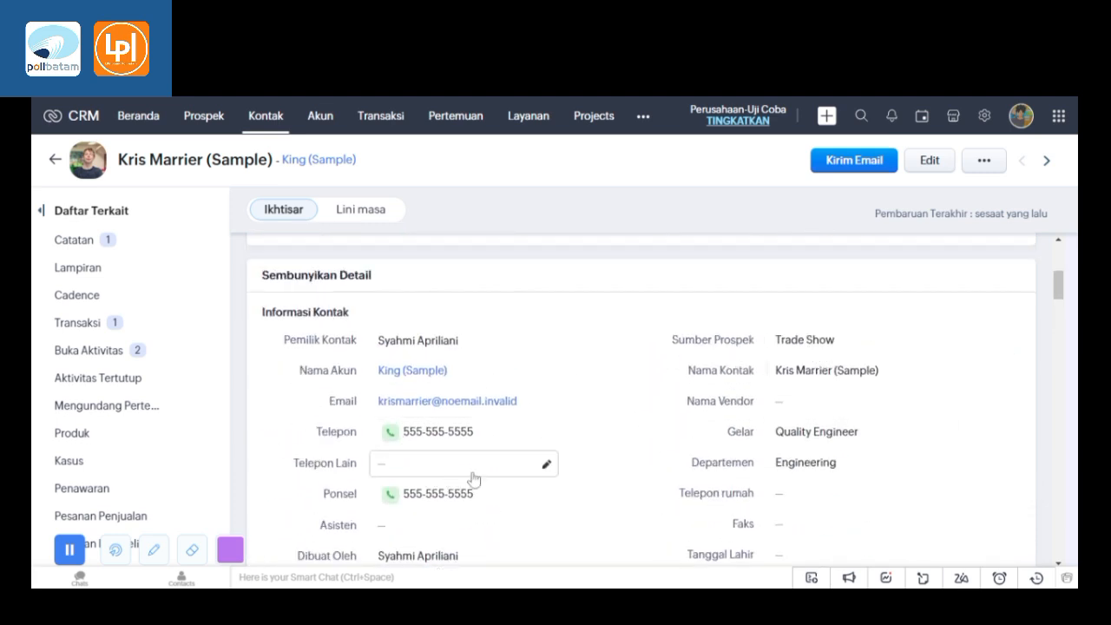
{"action": "scroll", "coordinate": [486, 468], "scroll_direction": "up", "scroll_amount": 3}
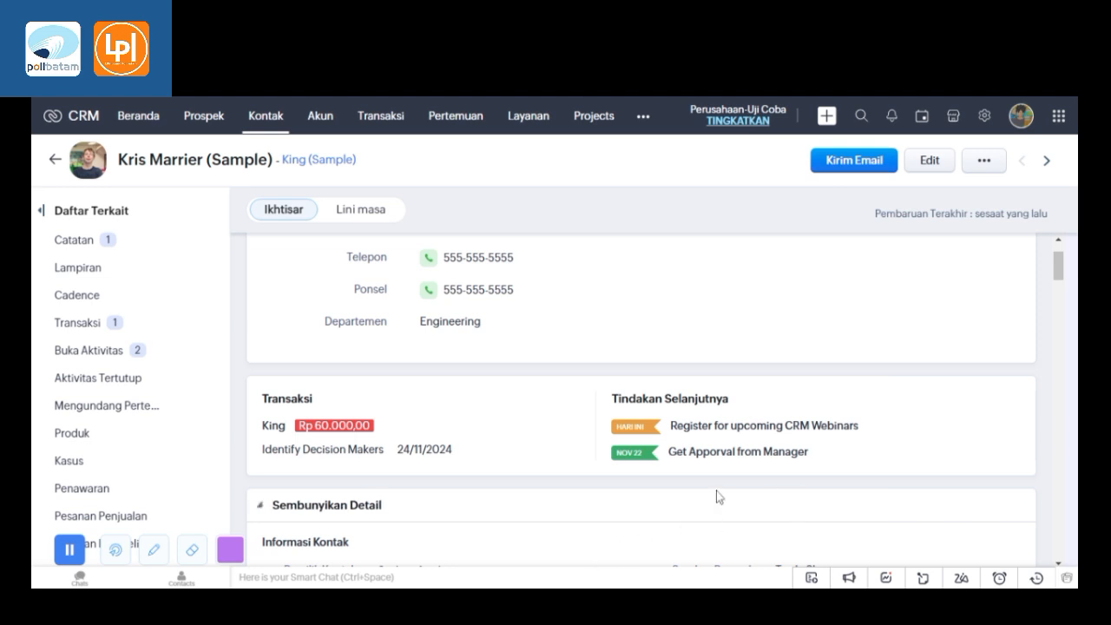
{"action": "scroll", "coordinate": [716, 490], "scroll_direction": "up", "scroll_amount": 2}
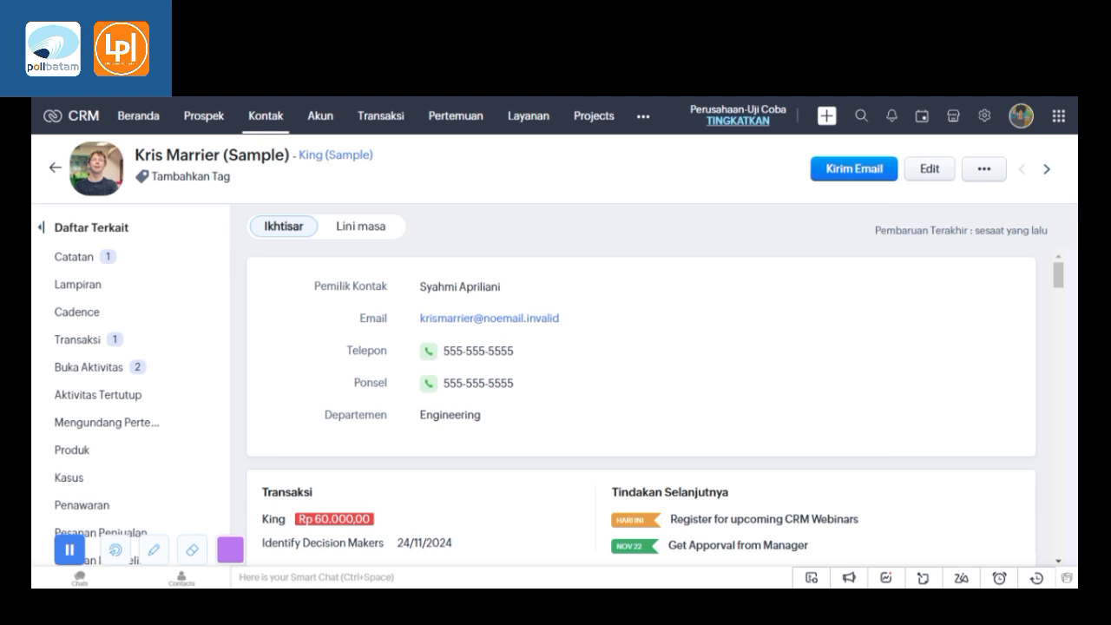
{"action": "scroll", "coordinate": [717, 497], "scroll_direction": "down", "scroll_amount": 10}
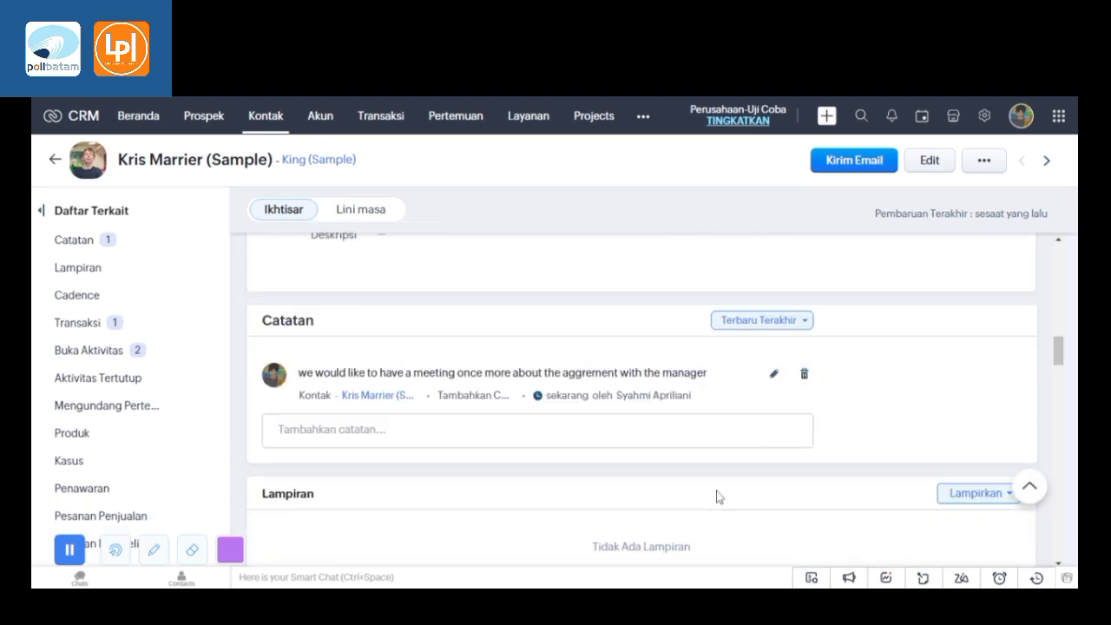
{"action": "scroll", "coordinate": [716, 497], "scroll_direction": "down", "scroll_amount": 1}
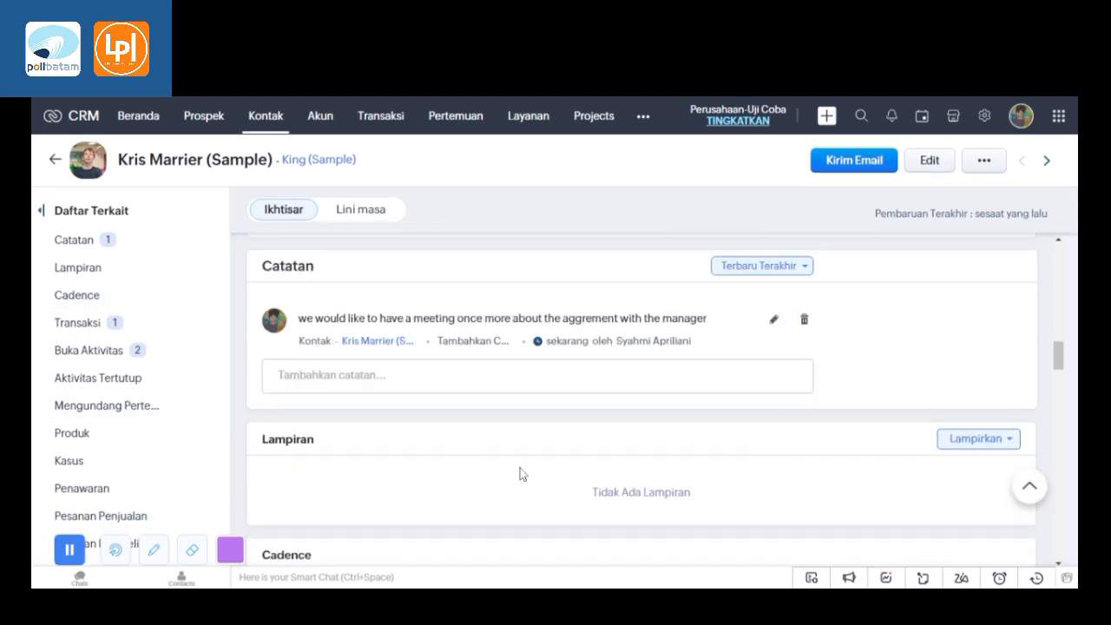
{"action": "left_click", "coordinate": [71, 554]}
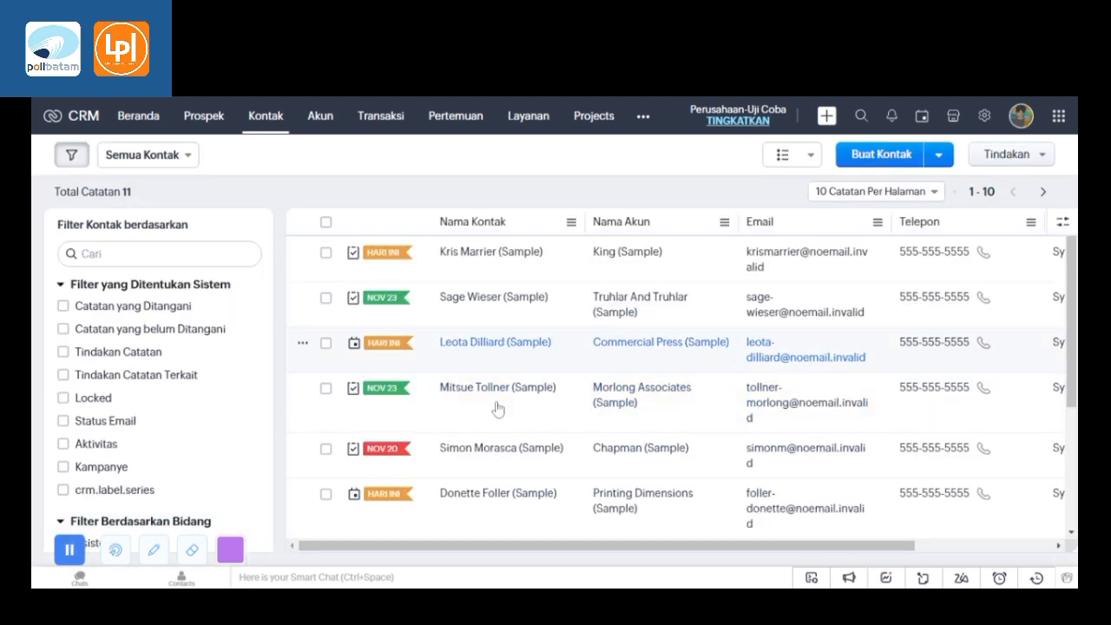
Open the sample contact's record and scroll to its Deal details note under Catatan.
{"action": "left_click", "coordinate": [491, 497]}
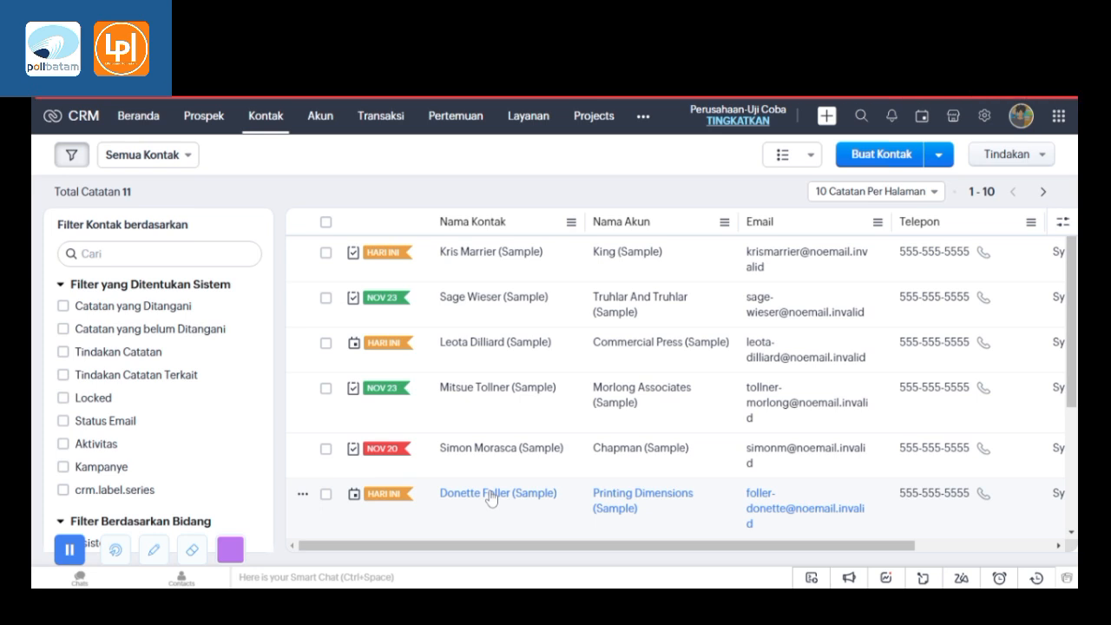
{"action": "scroll", "coordinate": [570, 408], "scroll_direction": "down", "scroll_amount": 5}
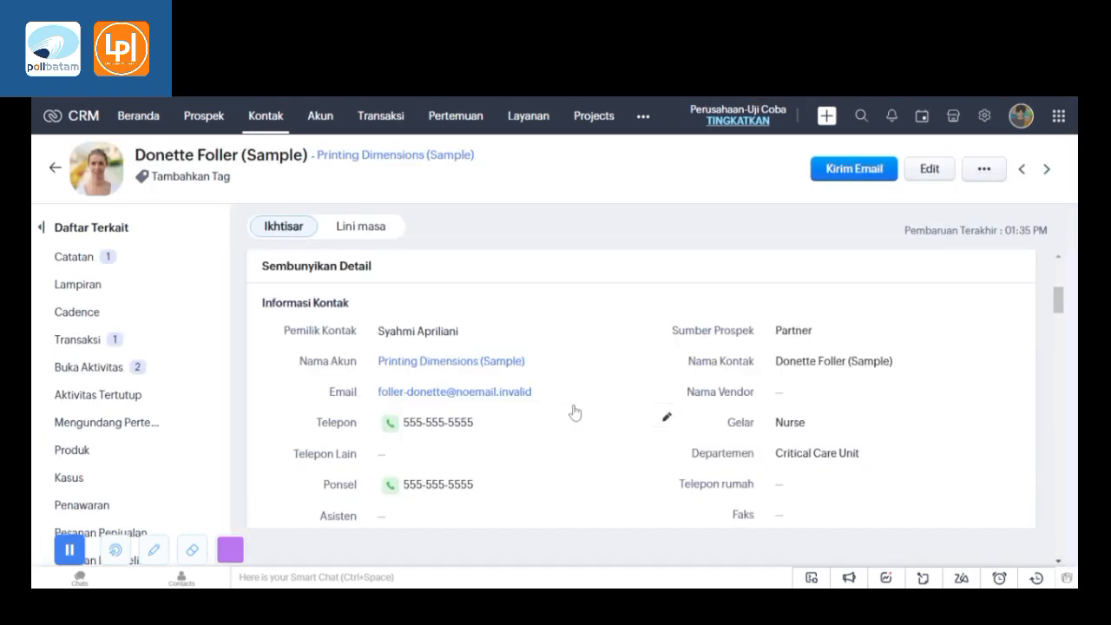
{"action": "scroll", "coordinate": [549, 350], "scroll_direction": "down", "scroll_amount": 10}
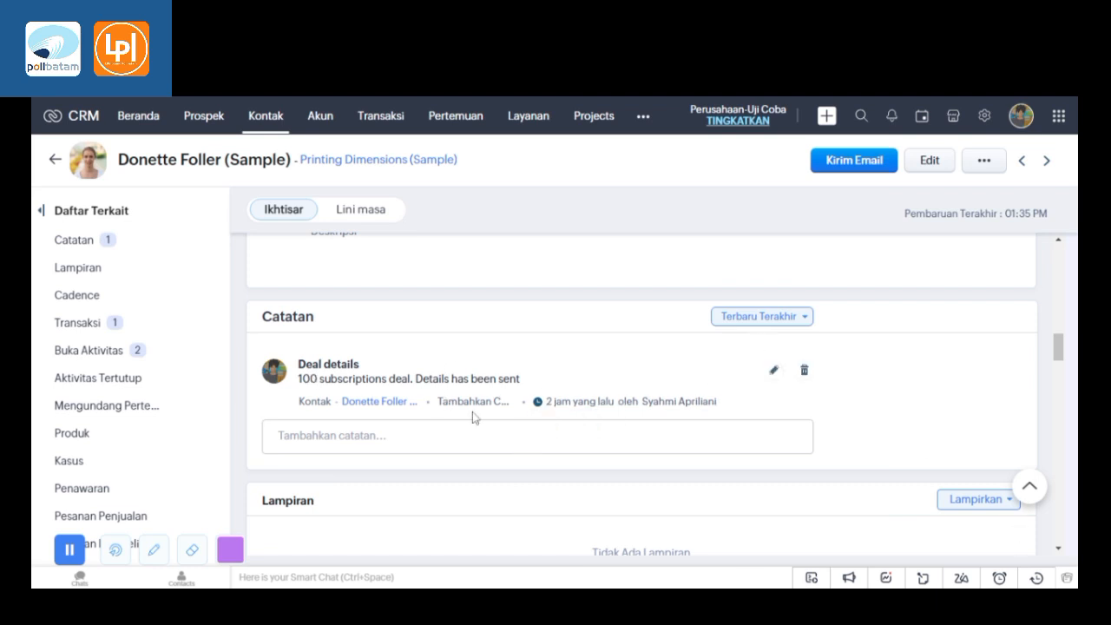
{"action": "scroll", "coordinate": [472, 415], "scroll_direction": "down", "scroll_amount": 1}
{"action": "scroll", "coordinate": [449, 429], "scroll_direction": "up", "scroll_amount": 1}
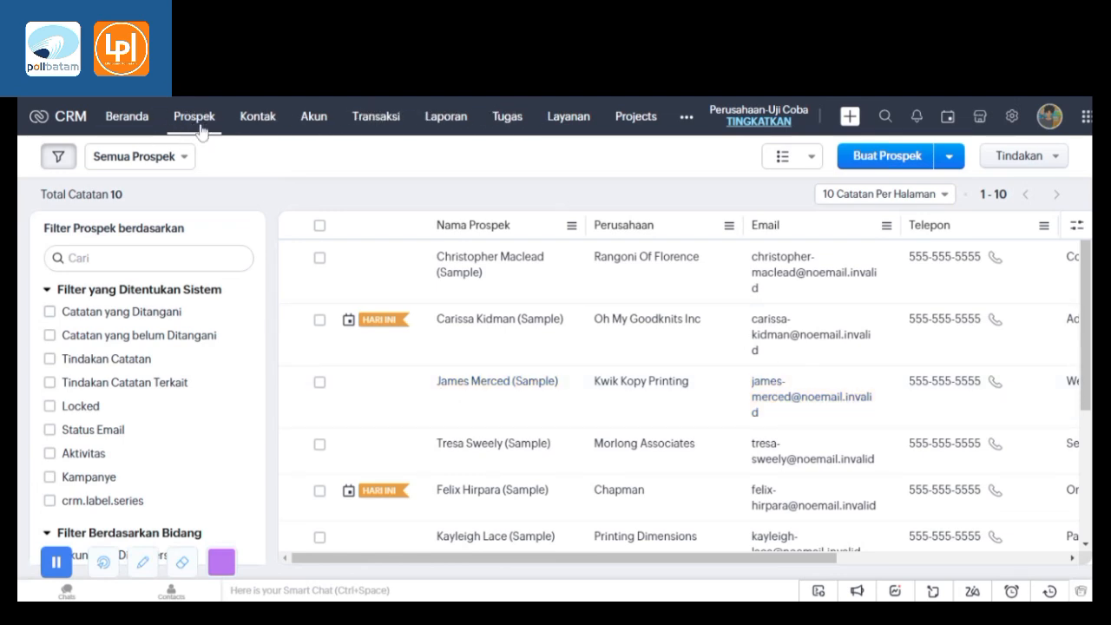
Browse the extra modules menu, search 'lap', and open the Laporan reports module.
{"action": "left_click", "coordinate": [685, 118]}
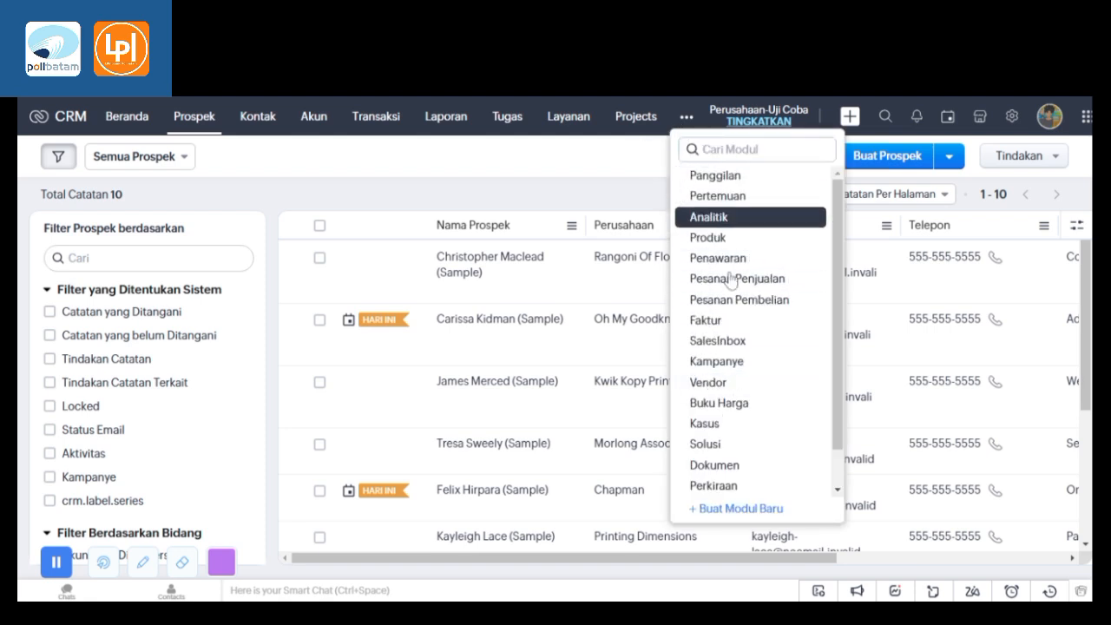
{"action": "scroll", "coordinate": [718, 368], "scroll_direction": "down", "scroll_amount": 1}
{"action": "scroll", "coordinate": [720, 382], "scroll_direction": "up", "scroll_amount": 1}
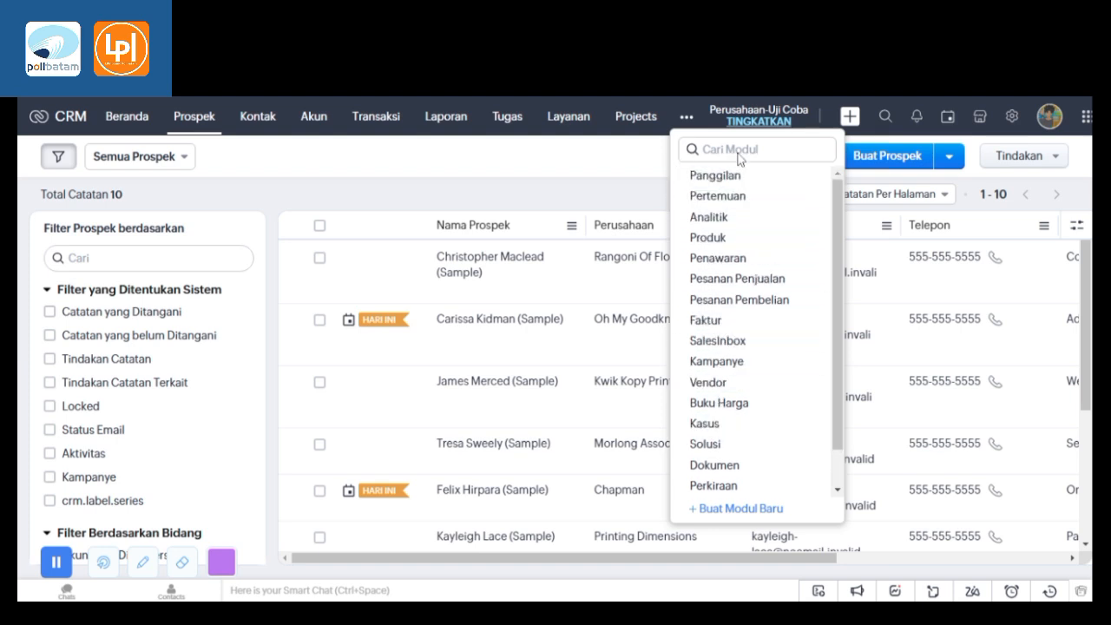
{"action": "type", "text": "lap"}
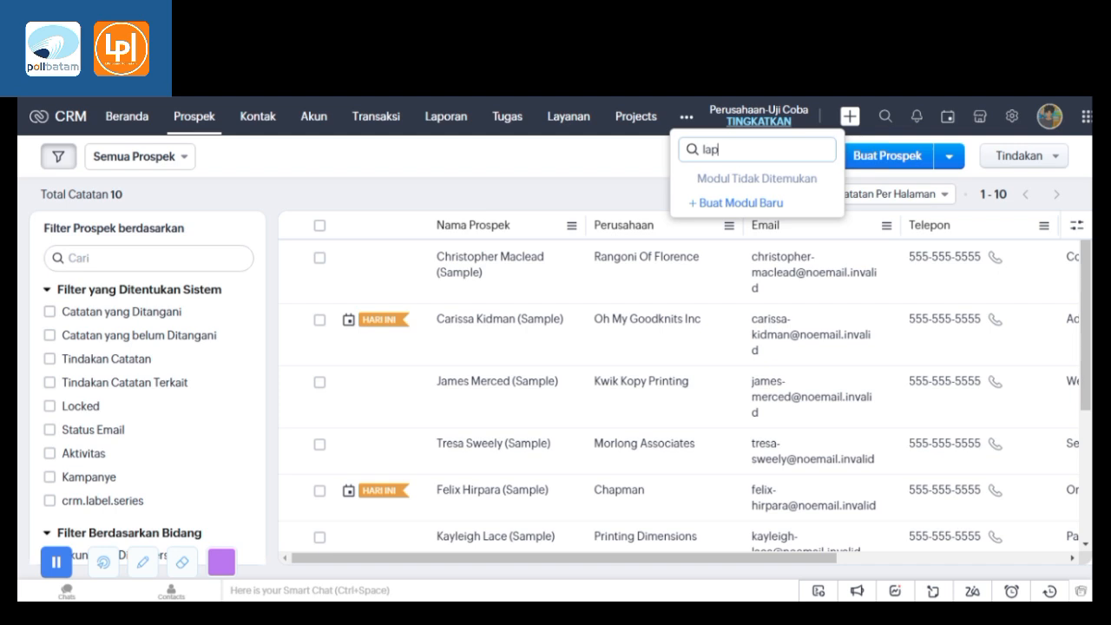
{"action": "left_click", "coordinate": [445, 127]}
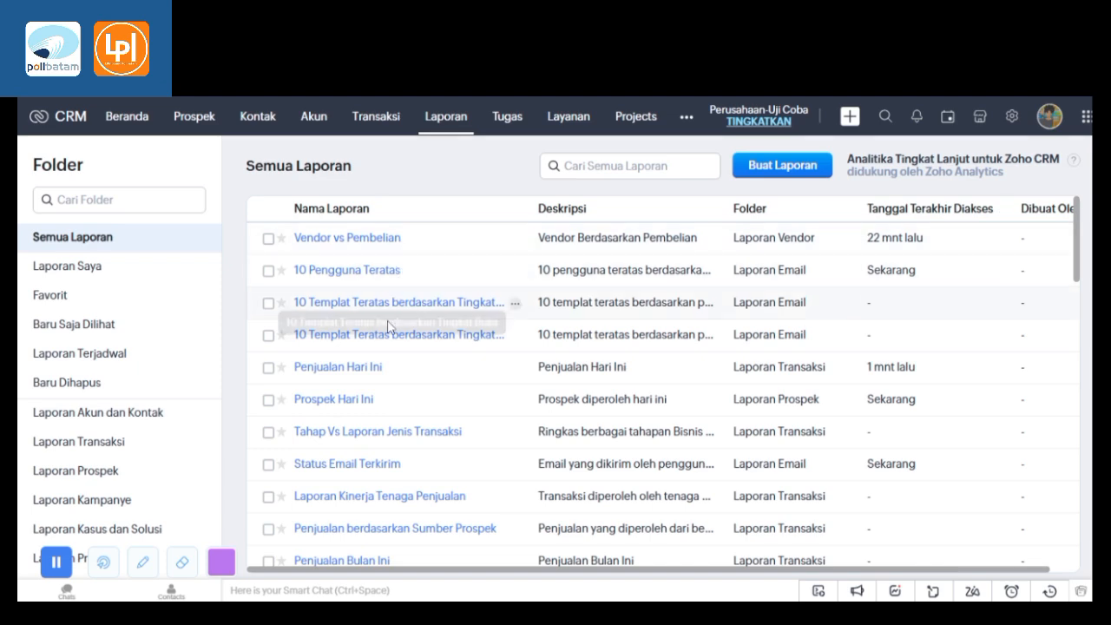
Open the Prospek Hari Ini report and look over its ten leads and display options.
{"action": "left_click", "coordinate": [329, 402]}
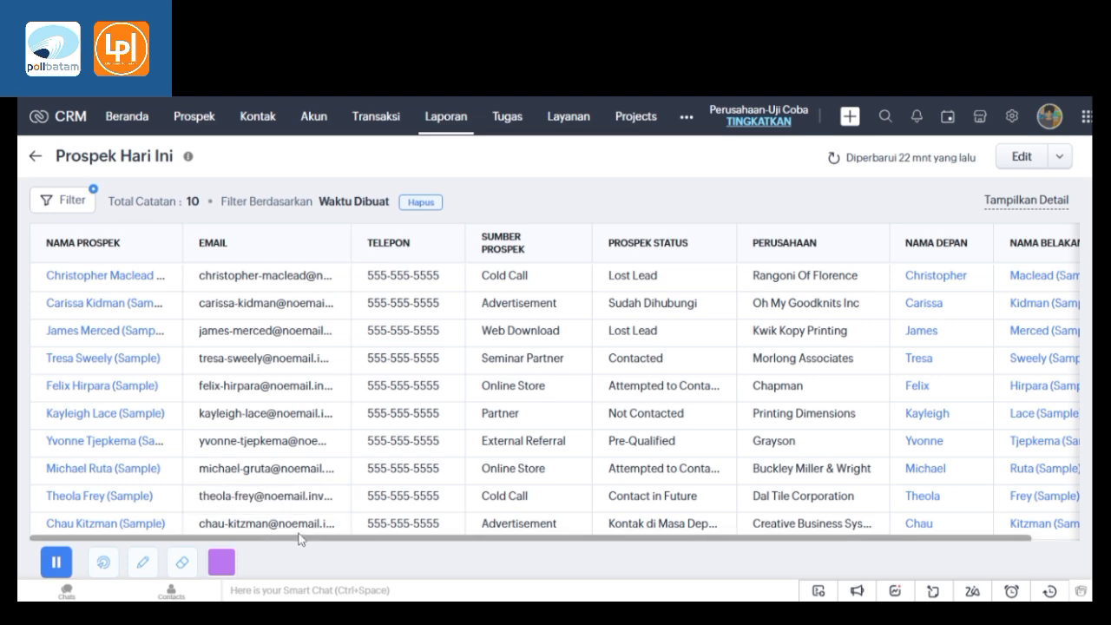
{"action": "left_click_drag", "start_coordinate": [298, 538], "coordinate": [511, 544]}
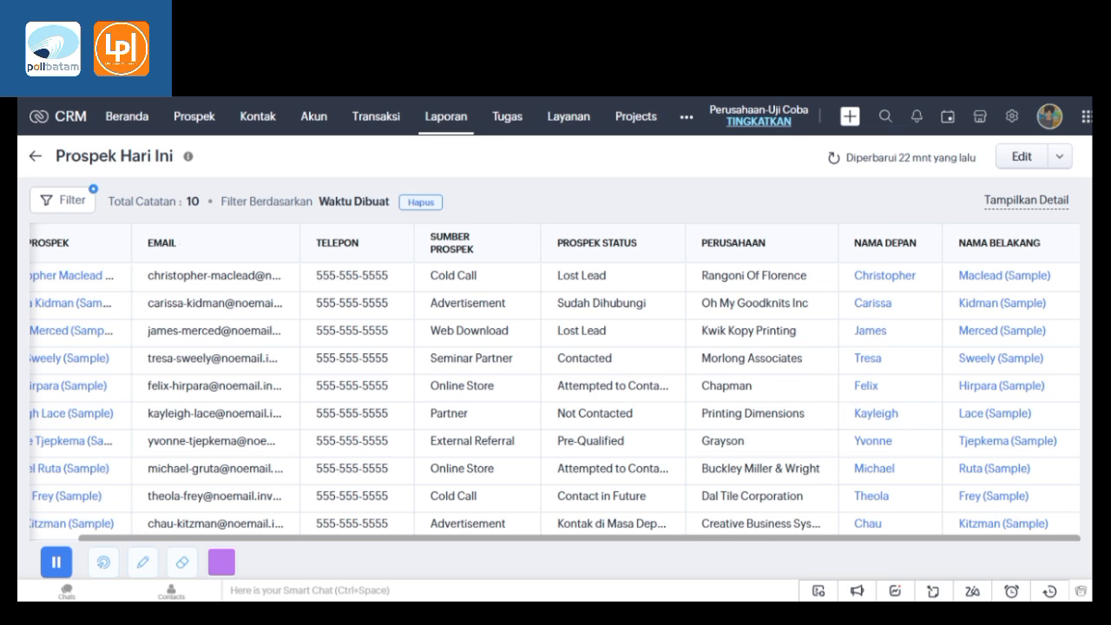
{"action": "left_click", "coordinate": [1029, 206]}
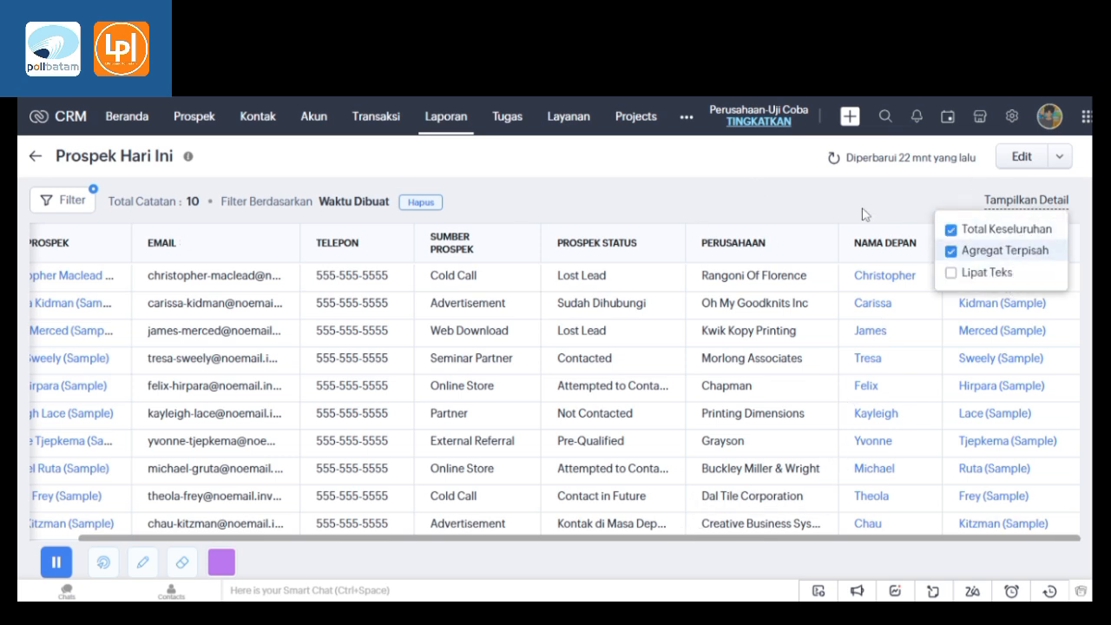
{"action": "left_click", "coordinate": [799, 197]}
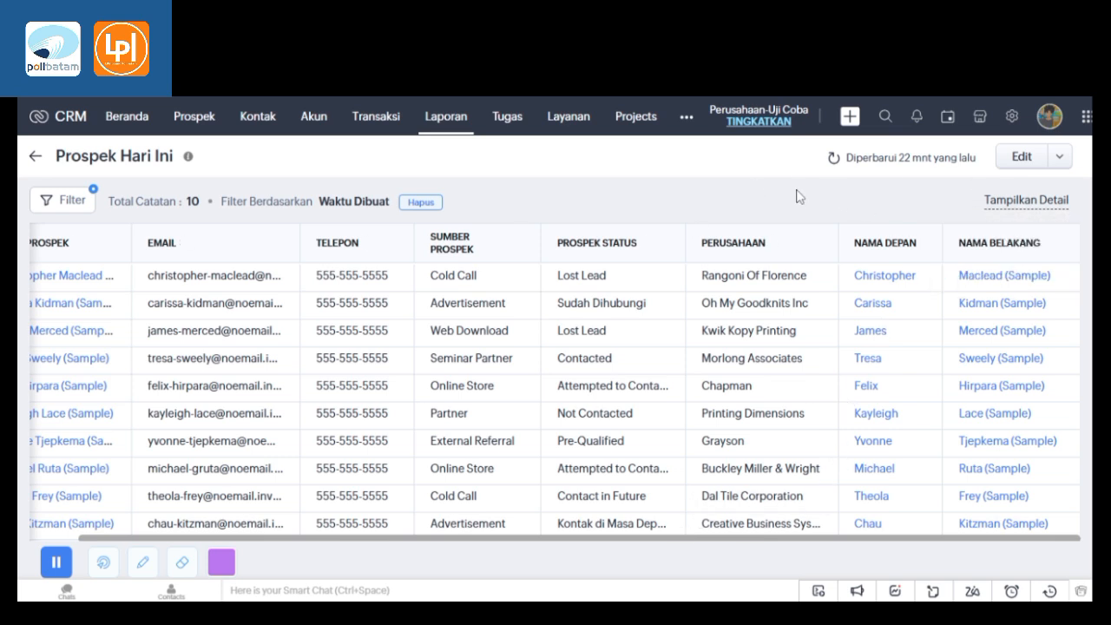
Check the report's actions list, scroll the table back left, and go to Kontak.
{"action": "left_click", "coordinate": [1058, 156]}
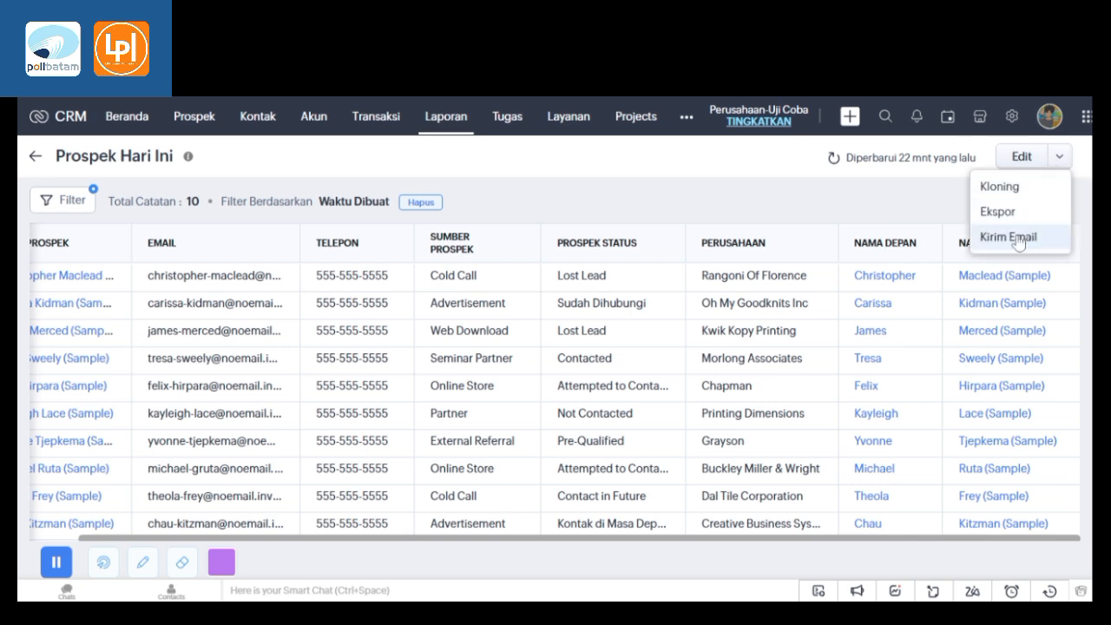
{"action": "left_click", "coordinate": [874, 205]}
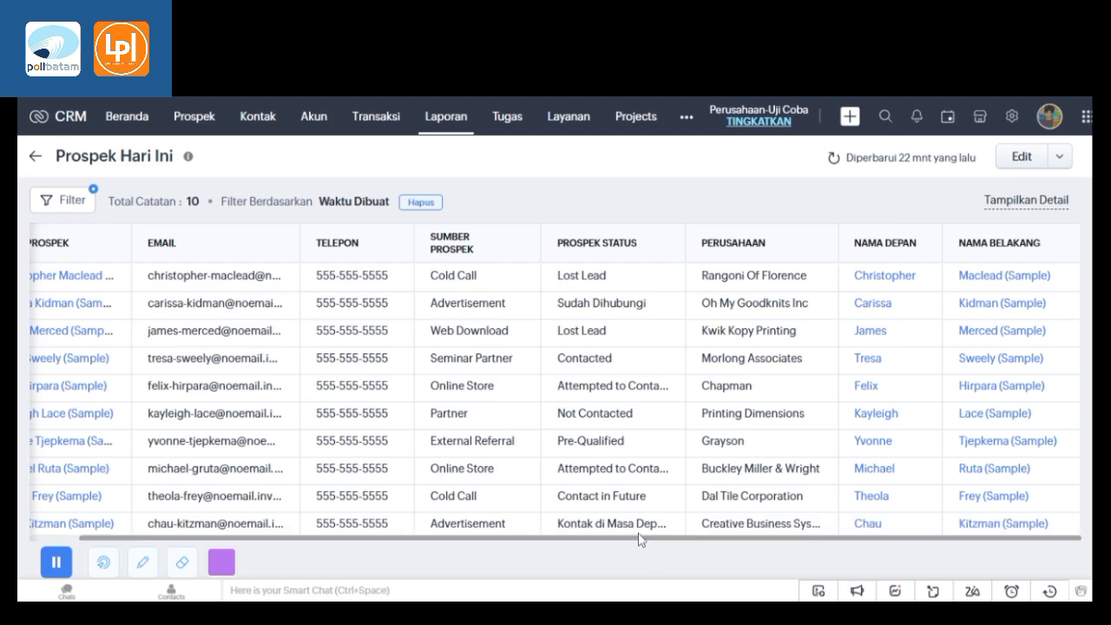
{"action": "scroll", "coordinate": [455, 530], "scroll_direction": "left", "scroll_amount": 2}
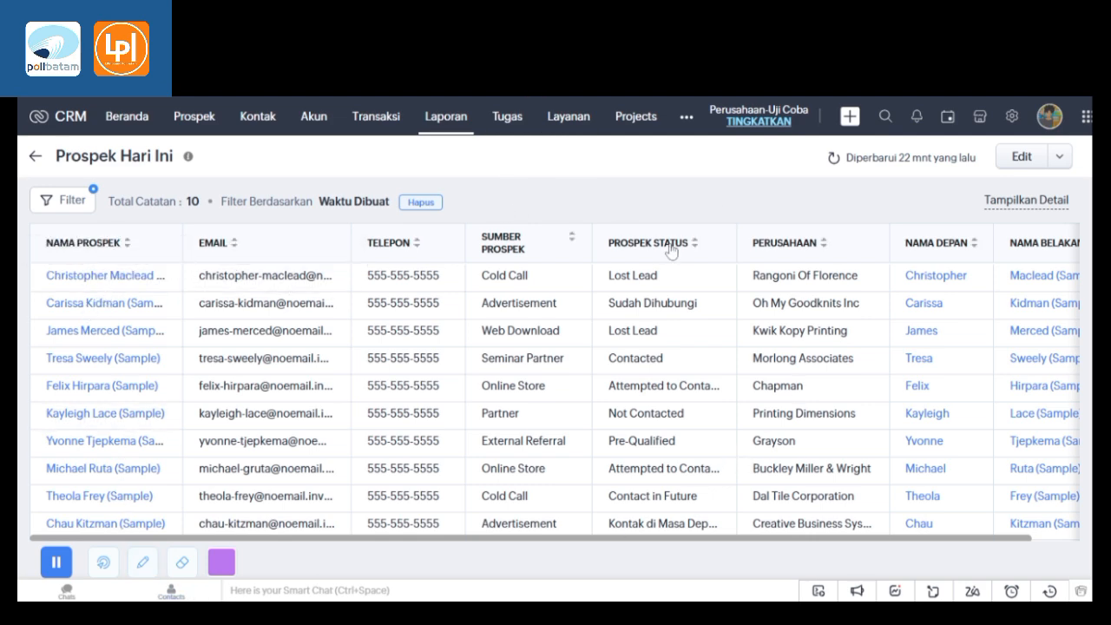
{"action": "left_click", "coordinate": [55, 561]}
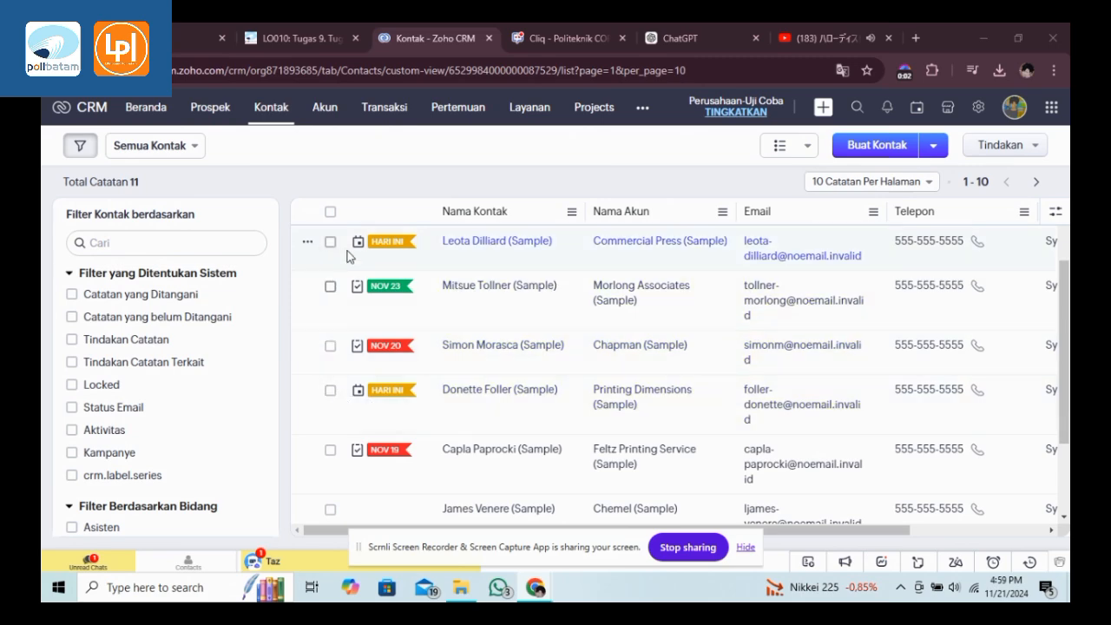
Open the Zoho apps launcher and scroll to Cliq under Email & Collaboration.
{"action": "left_click", "coordinate": [1051, 106]}
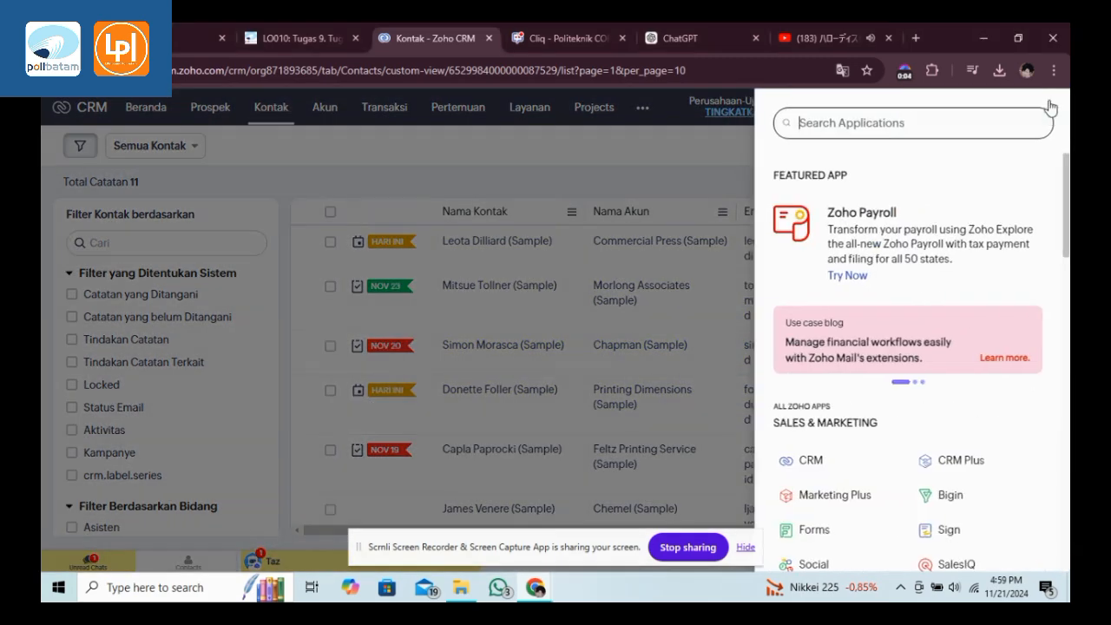
{"action": "scroll", "coordinate": [929, 444], "scroll_direction": "down", "scroll_amount": 10}
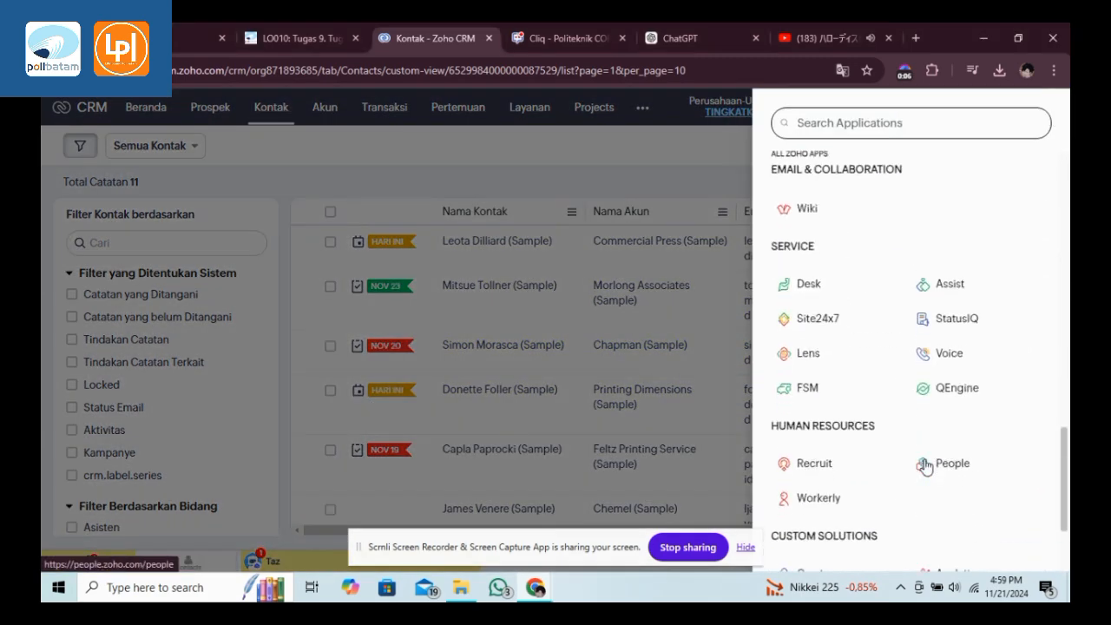
{"action": "scroll", "coordinate": [925, 468], "scroll_direction": "down", "scroll_amount": 4}
{"action": "scroll", "coordinate": [924, 472], "scroll_direction": "up", "scroll_amount": 6}
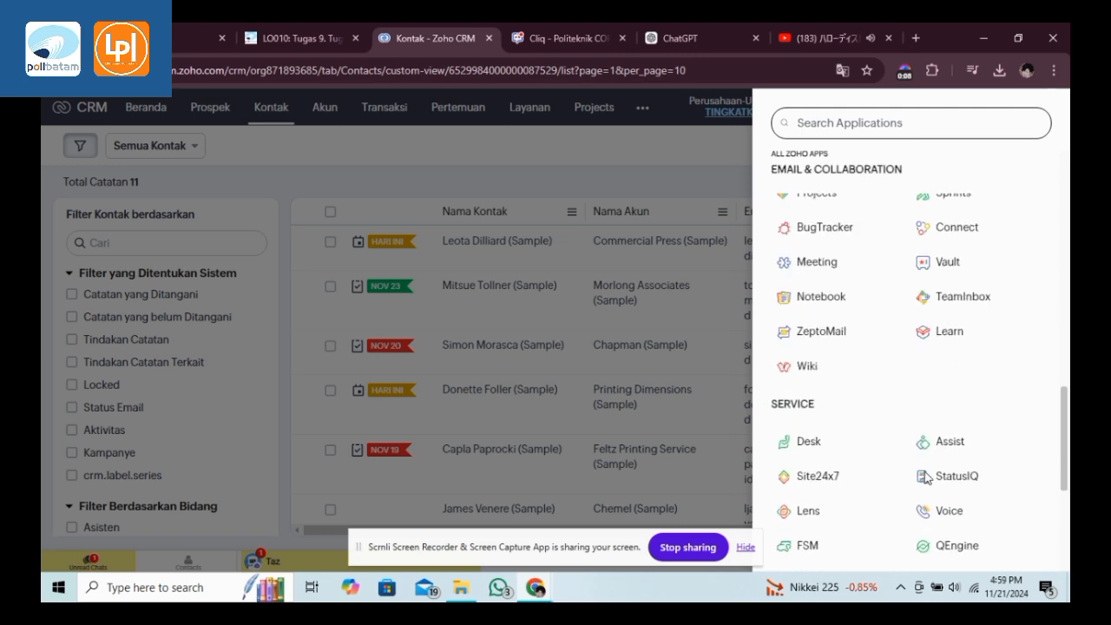
{"action": "scroll", "coordinate": [925, 476], "scroll_direction": "up", "scroll_amount": 4}
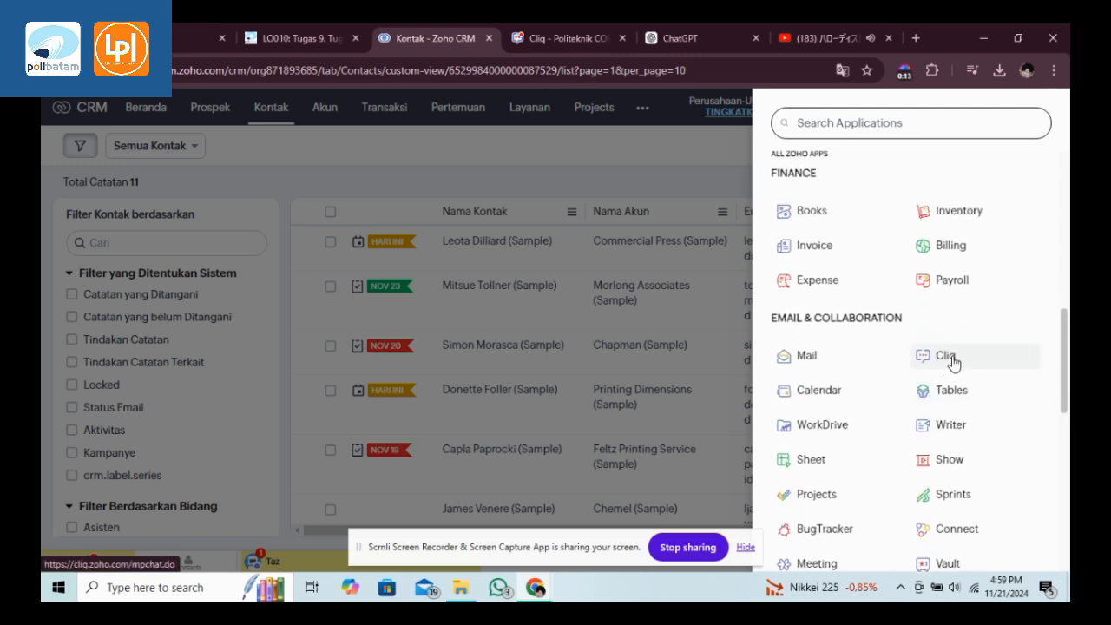
Switch to Zoho Cliq and open then close the Pengingat reminders panel.
{"action": "left_click", "coordinate": [581, 39]}
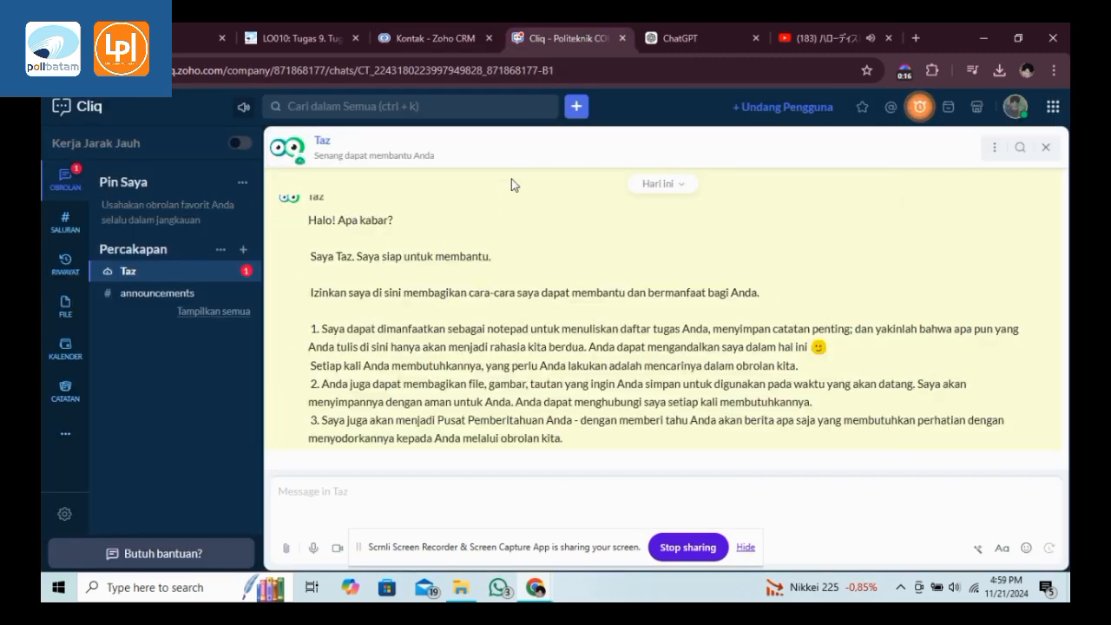
{"action": "left_click", "coordinate": [918, 114]}
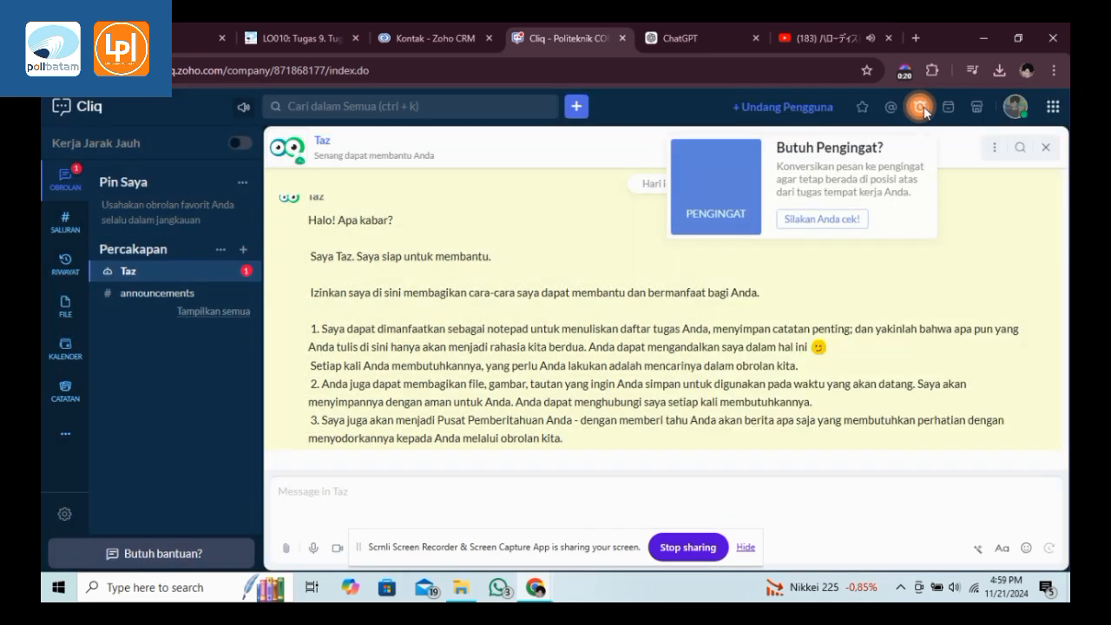
{"action": "left_click", "coordinate": [921, 108]}
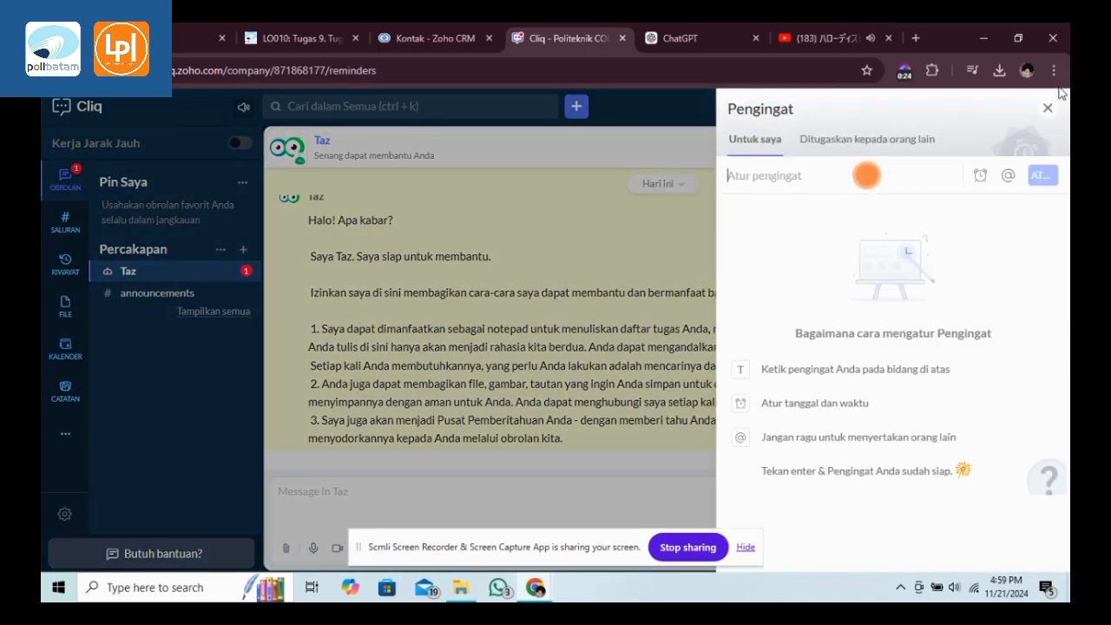
{"action": "left_click", "coordinate": [1046, 108]}
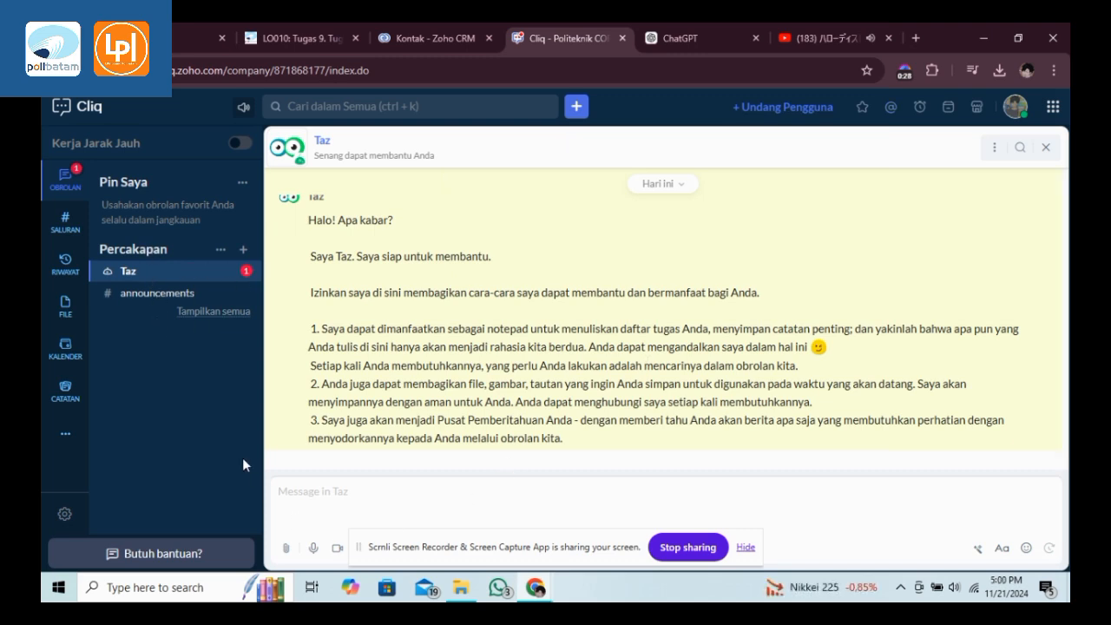
Open the #announcements channel from the Organisasi group under Saluran.
{"action": "left_click", "coordinate": [73, 240]}
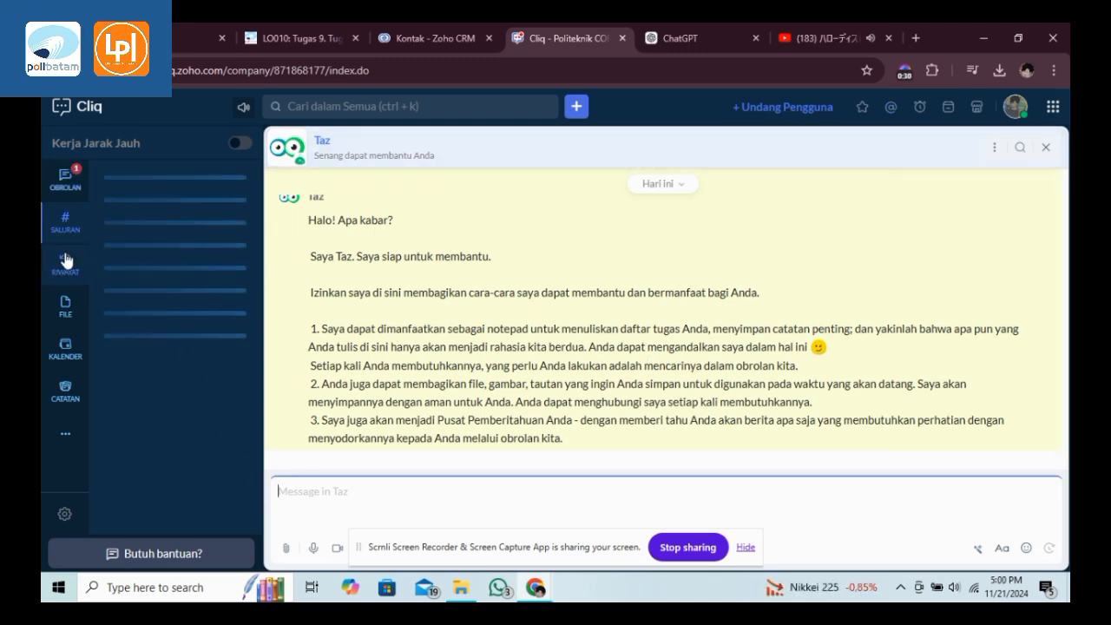
{"action": "left_click", "coordinate": [153, 243]}
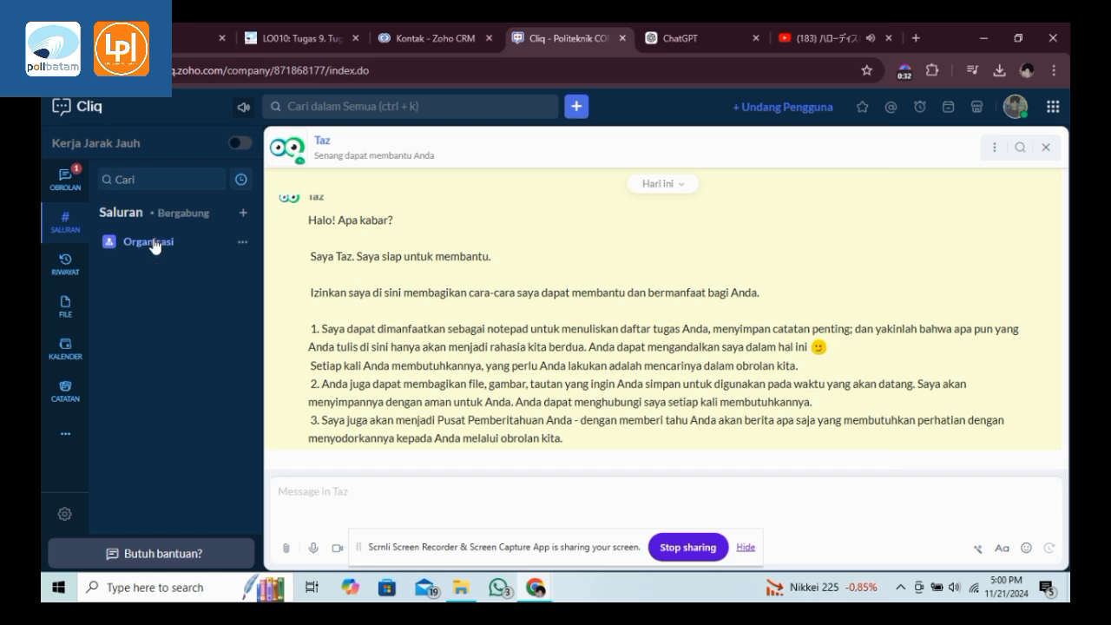
{"action": "left_click", "coordinate": [157, 245]}
{"action": "left_click", "coordinate": [159, 266]}
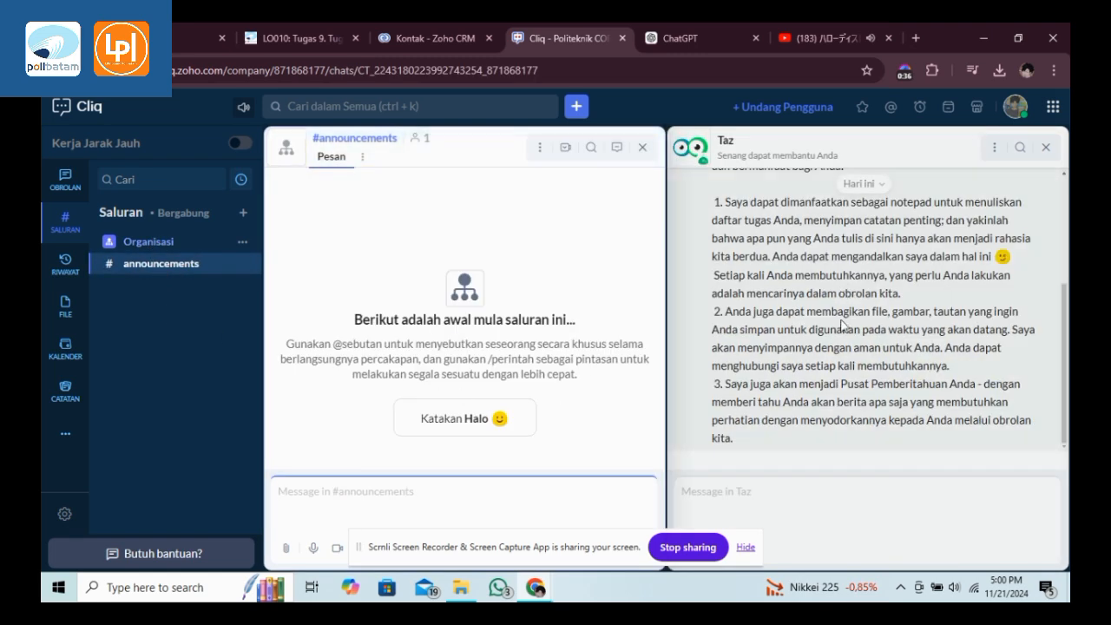
{"action": "scroll", "coordinate": [843, 380], "scroll_direction": "up", "scroll_amount": 3}
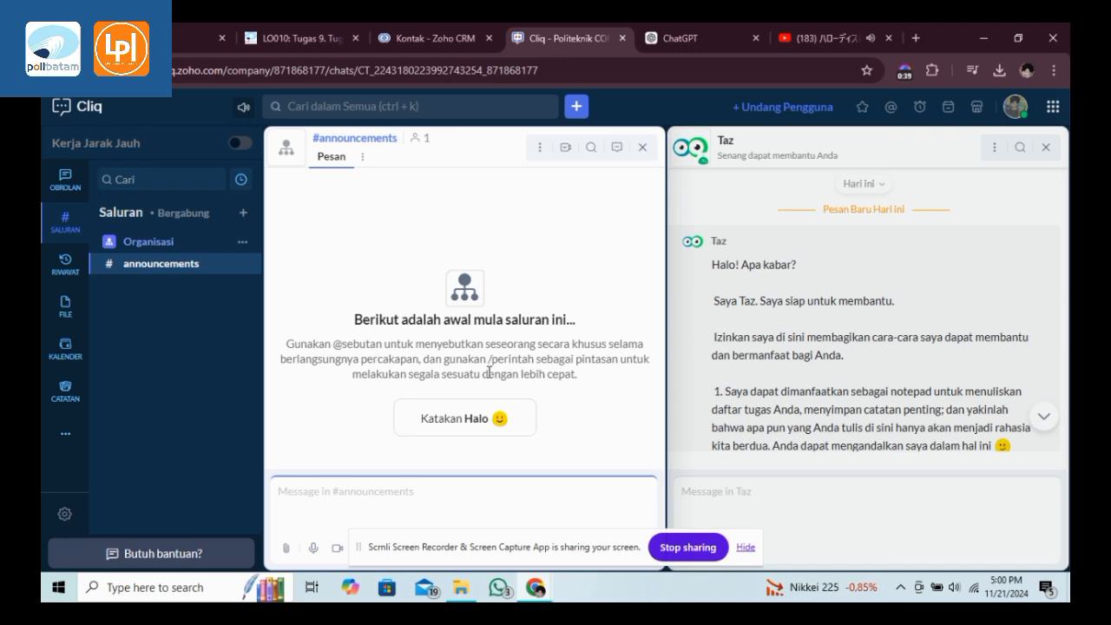
Check Riwayat, return to Obrolan, and open then close the Zoho apps list.
{"action": "left_click", "coordinate": [65, 267]}
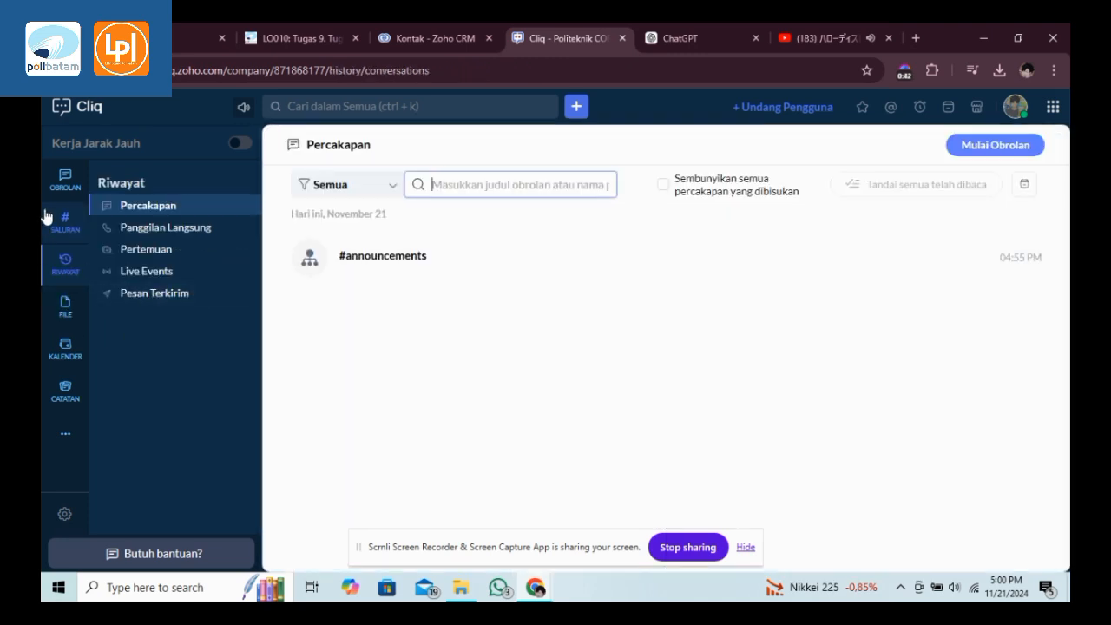
{"action": "left_click", "coordinate": [66, 187]}
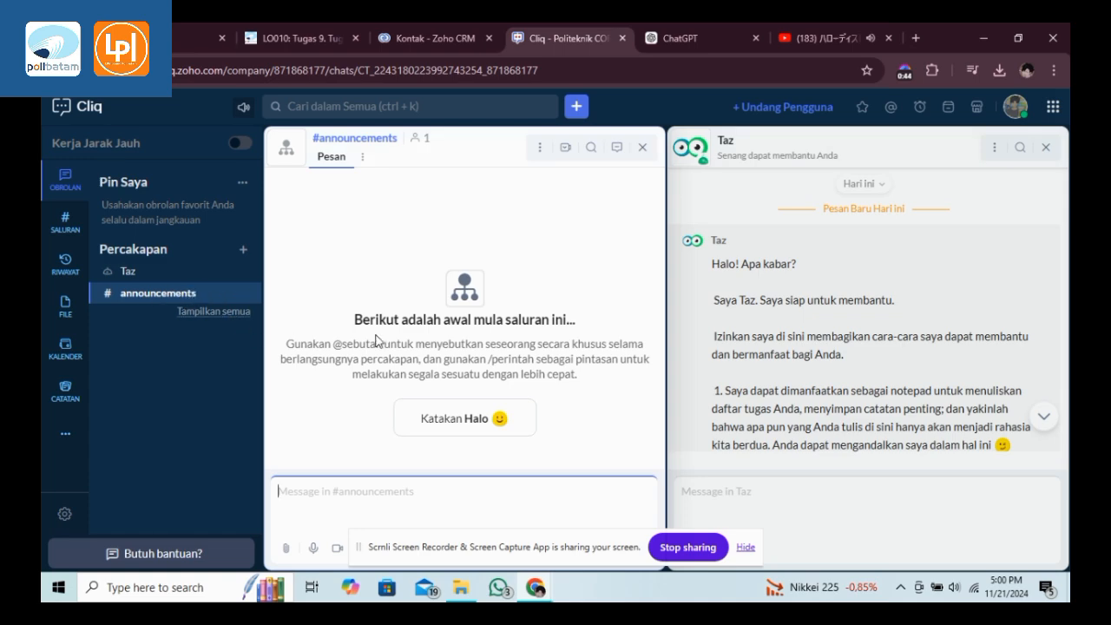
{"action": "scroll", "coordinate": [888, 359], "scroll_direction": "down", "scroll_amount": 2}
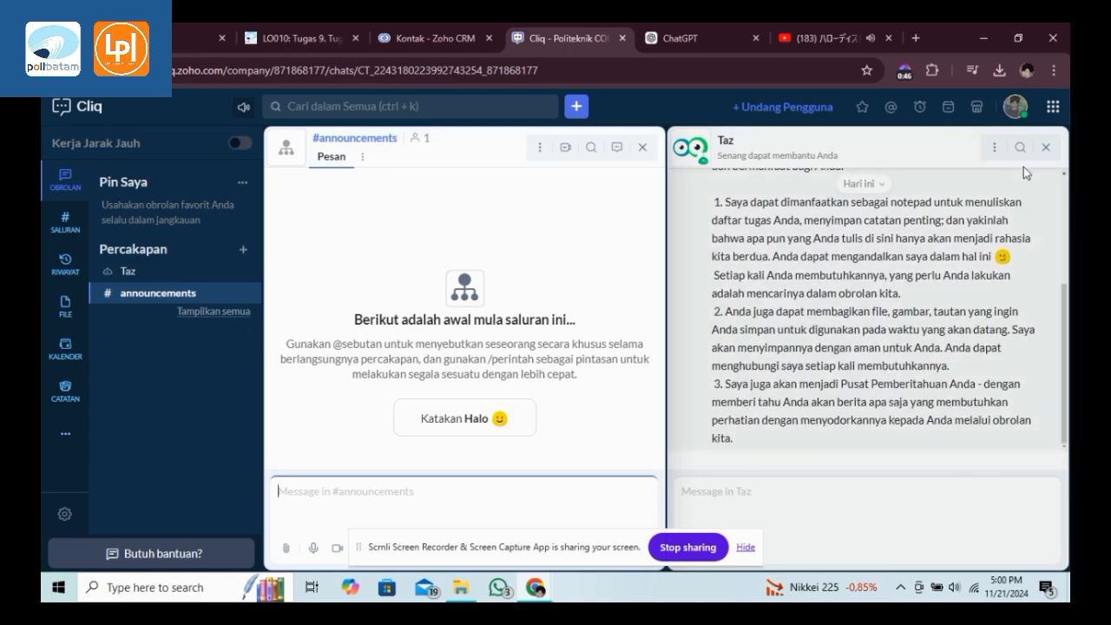
{"action": "left_click", "coordinate": [1050, 111]}
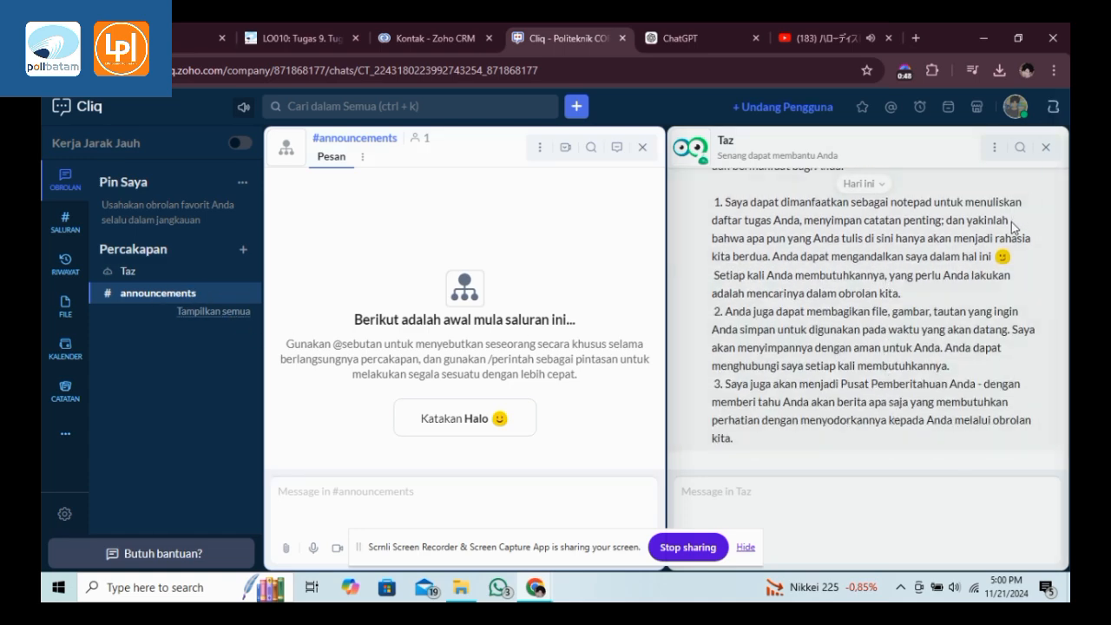
{"action": "scroll", "coordinate": [901, 342], "scroll_direction": "down", "scroll_amount": 5}
{"action": "scroll", "coordinate": [901, 348], "scroll_direction": "down", "scroll_amount": 10}
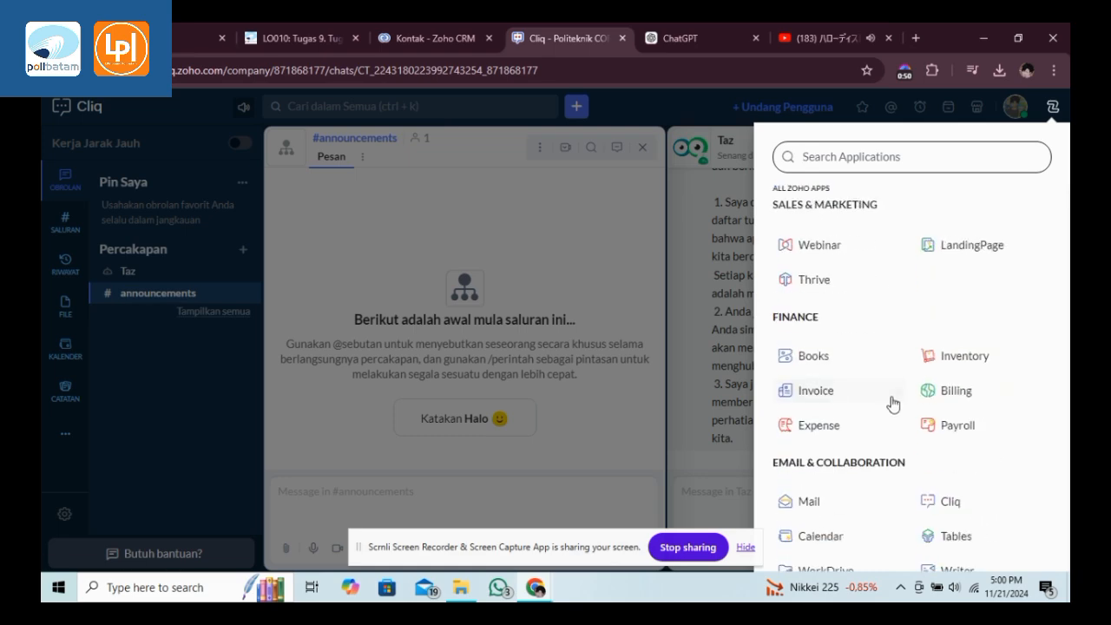
{"action": "left_click", "coordinate": [729, 393]}
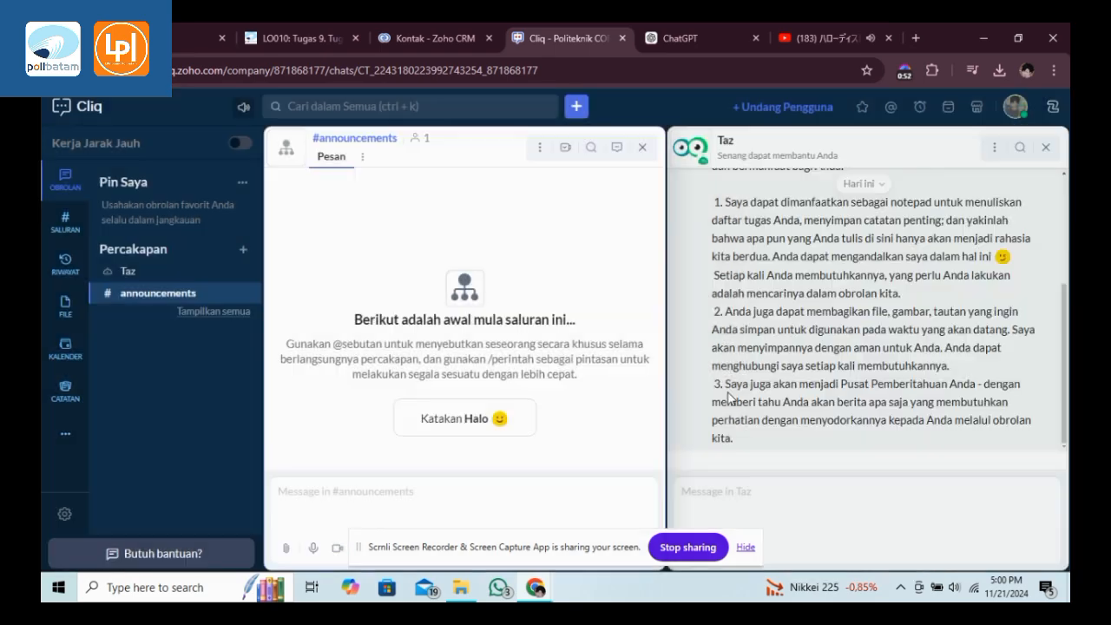
{"action": "left_click", "coordinate": [62, 308]}
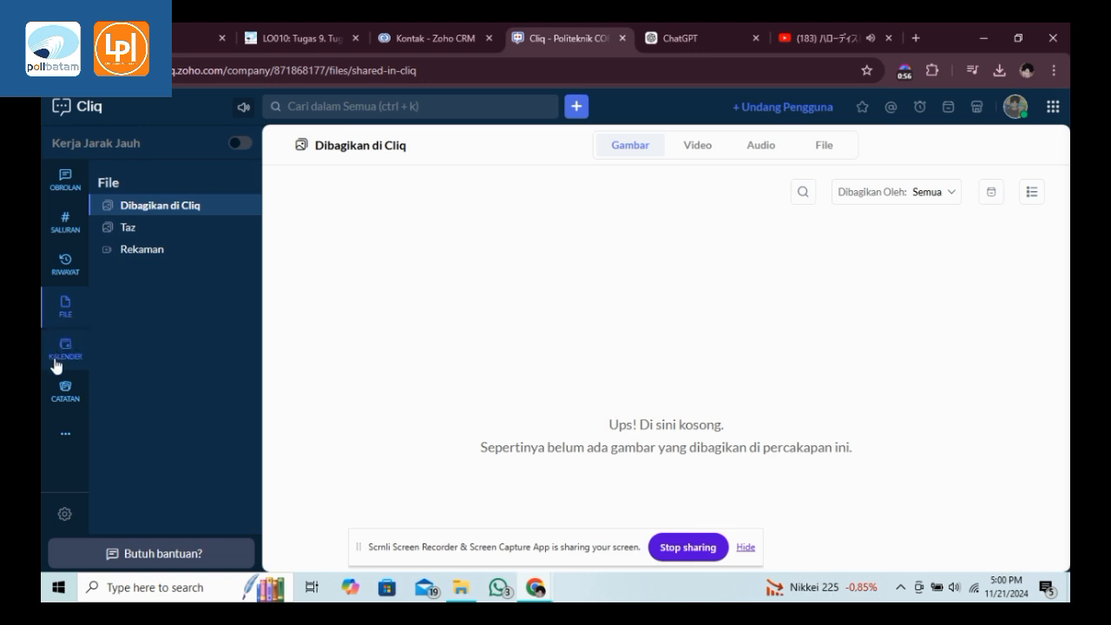
{"action": "left_click", "coordinate": [53, 392]}
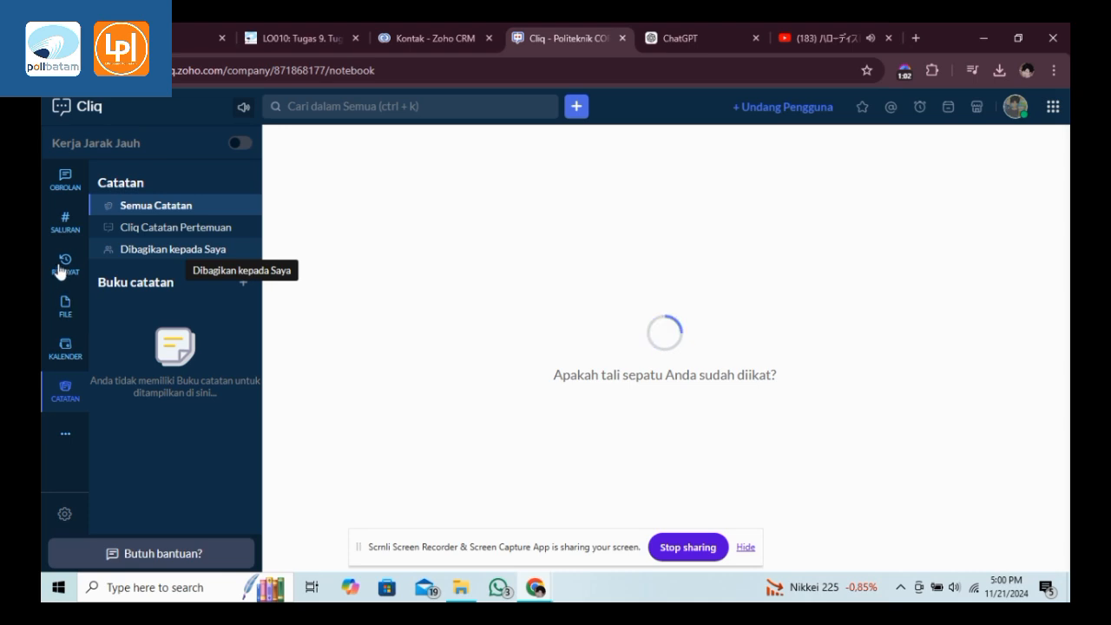
{"action": "left_click", "coordinate": [65, 179]}
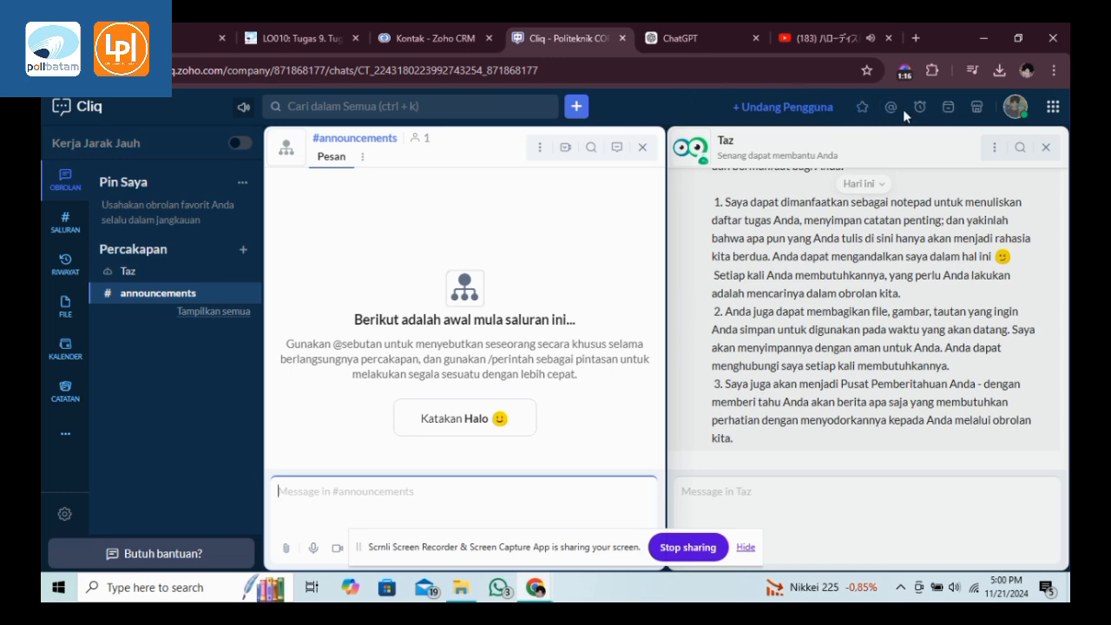
{"action": "left_click", "coordinate": [804, 108]}
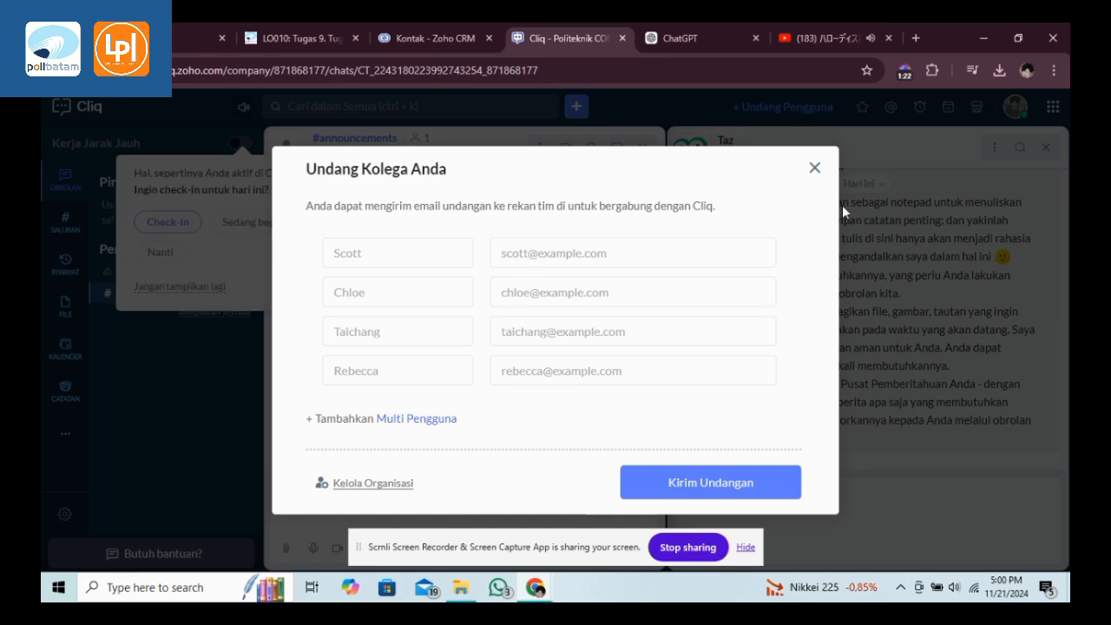
{"action": "left_click", "coordinate": [813, 168]}
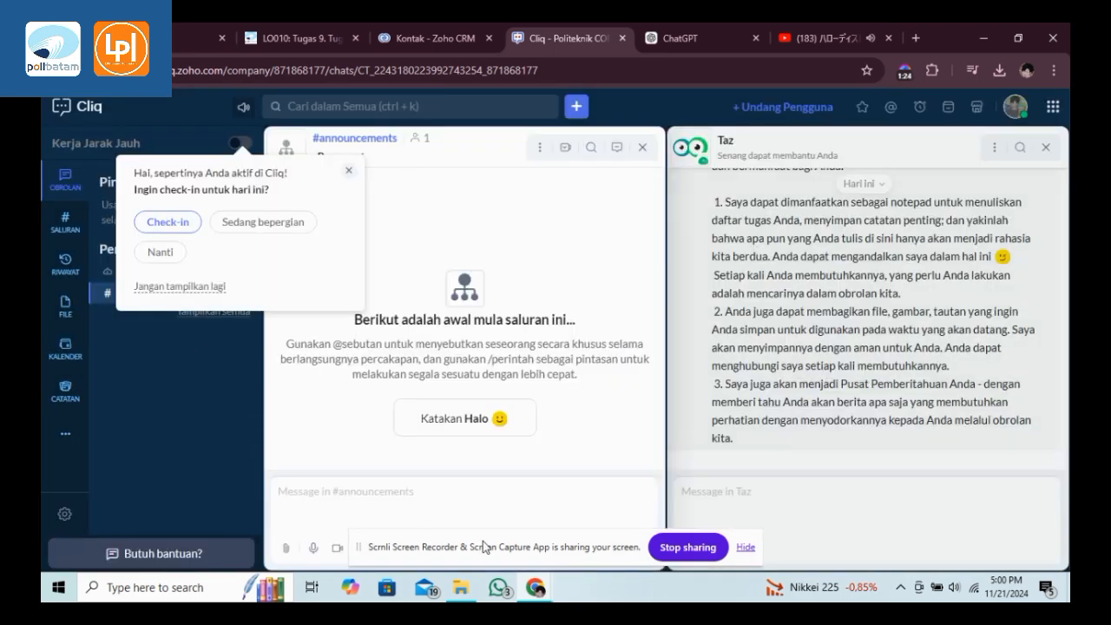